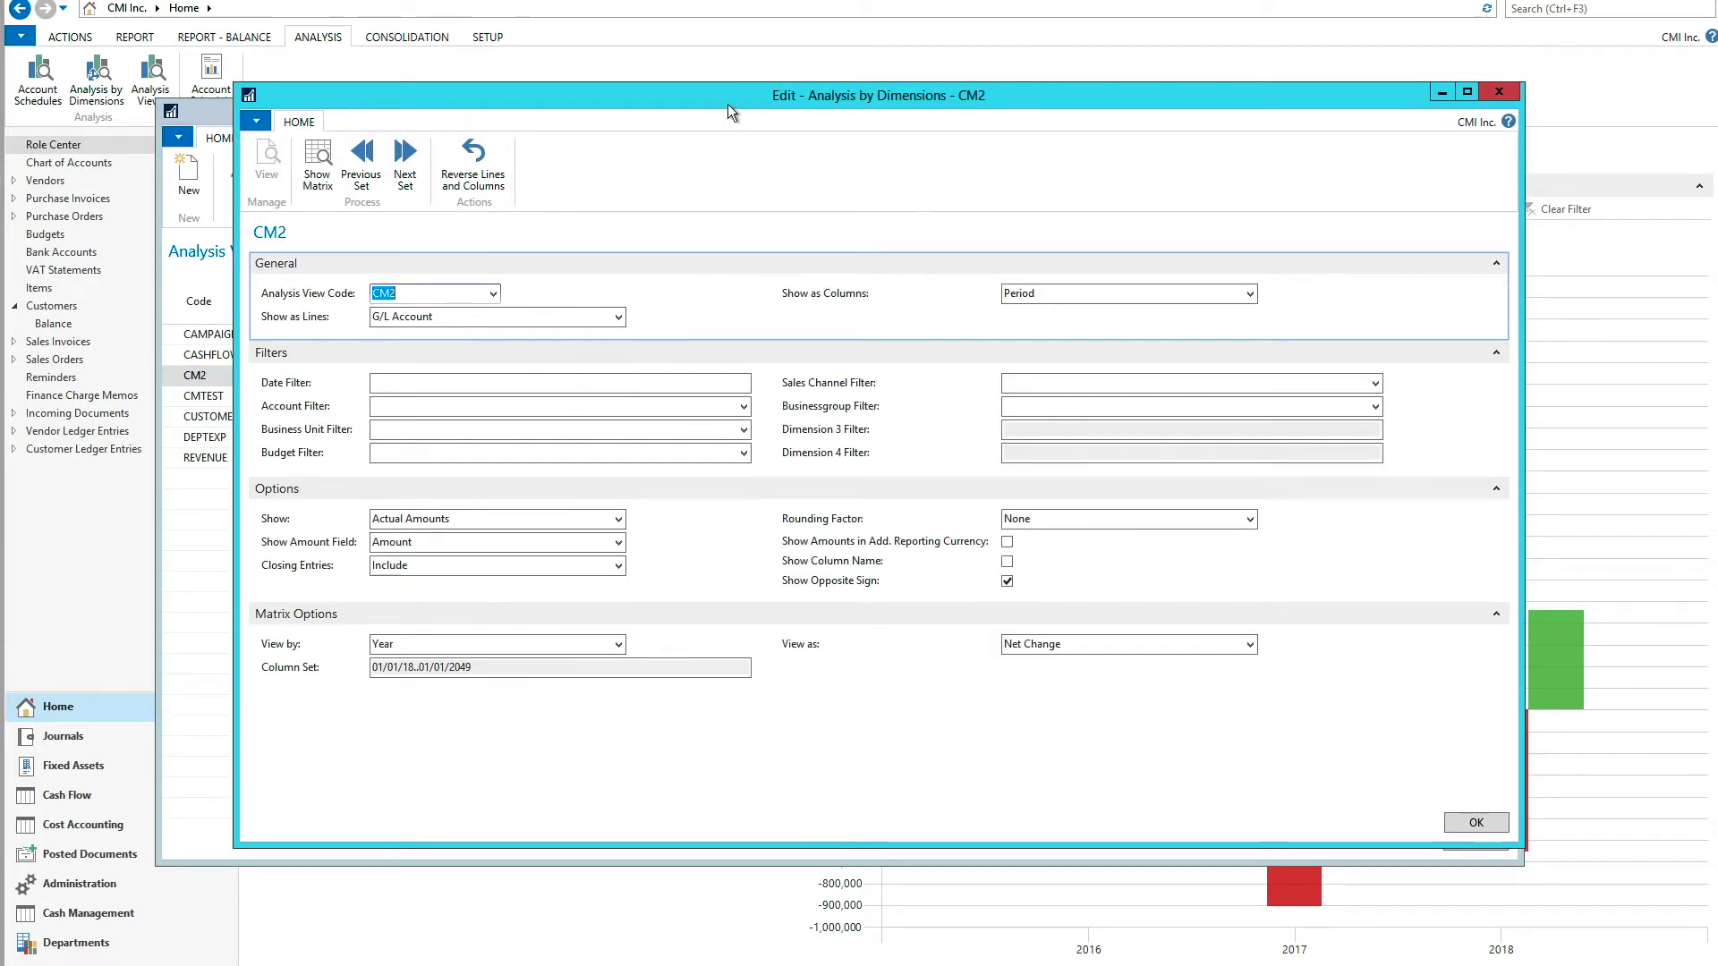
Step: Preview the current CM2 analysis matrix, then close it
drag(728, 104, 678, 98)
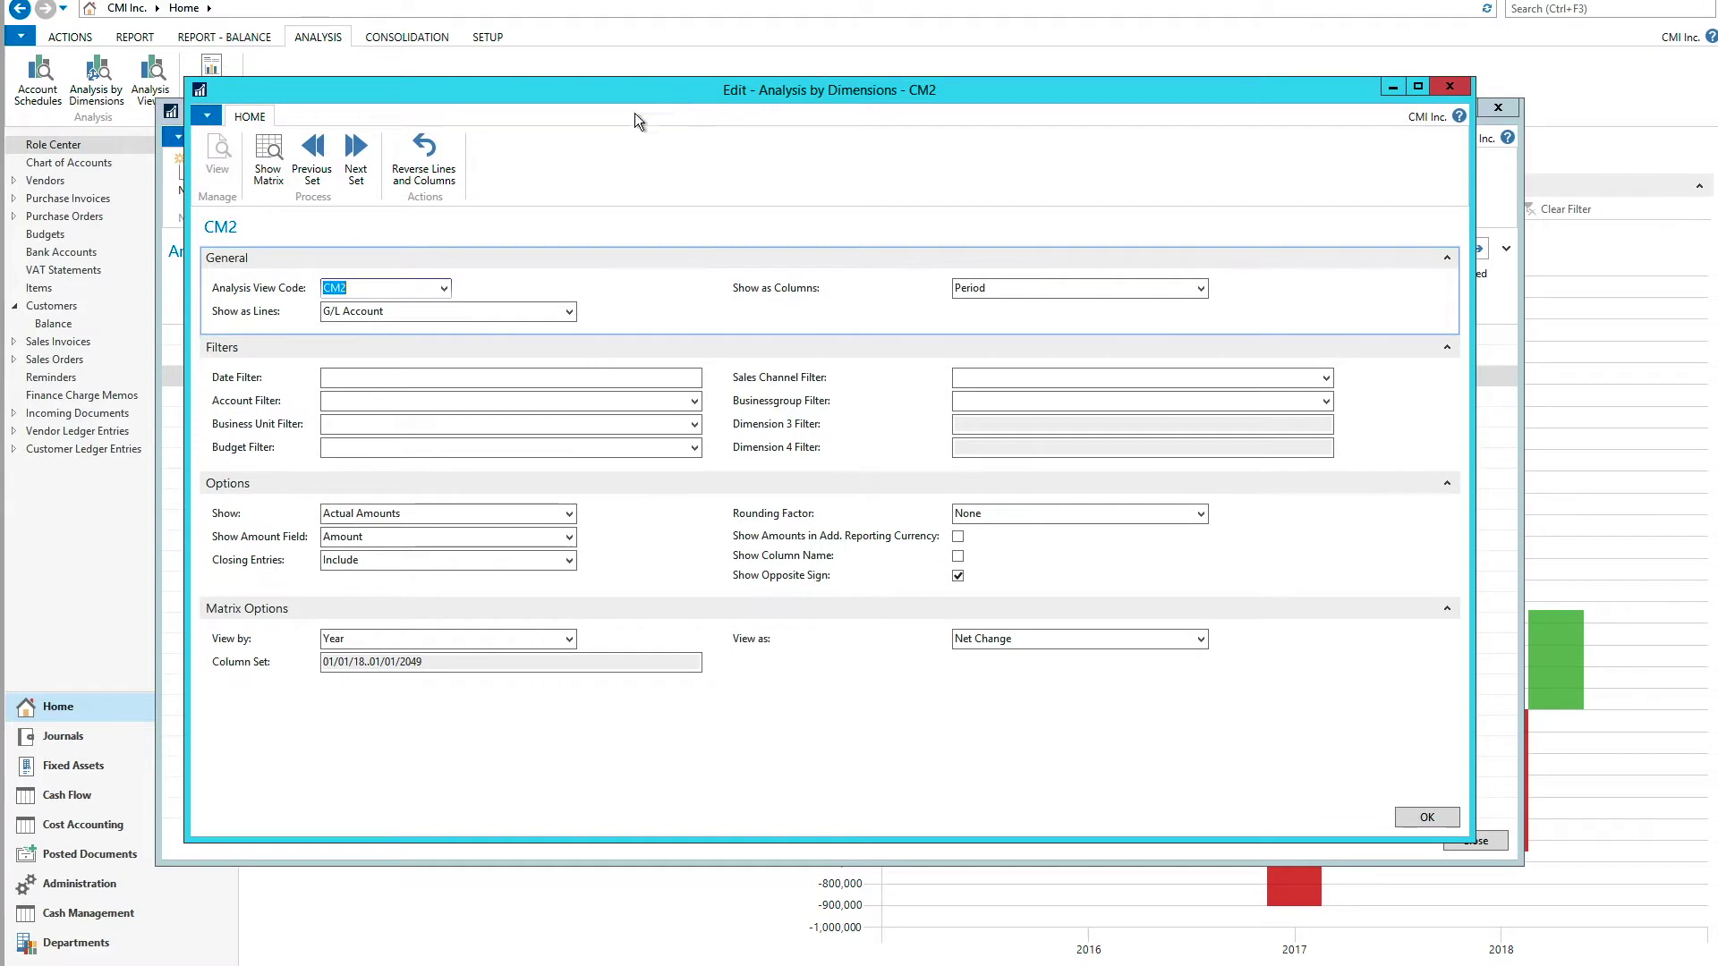
click(269, 159)
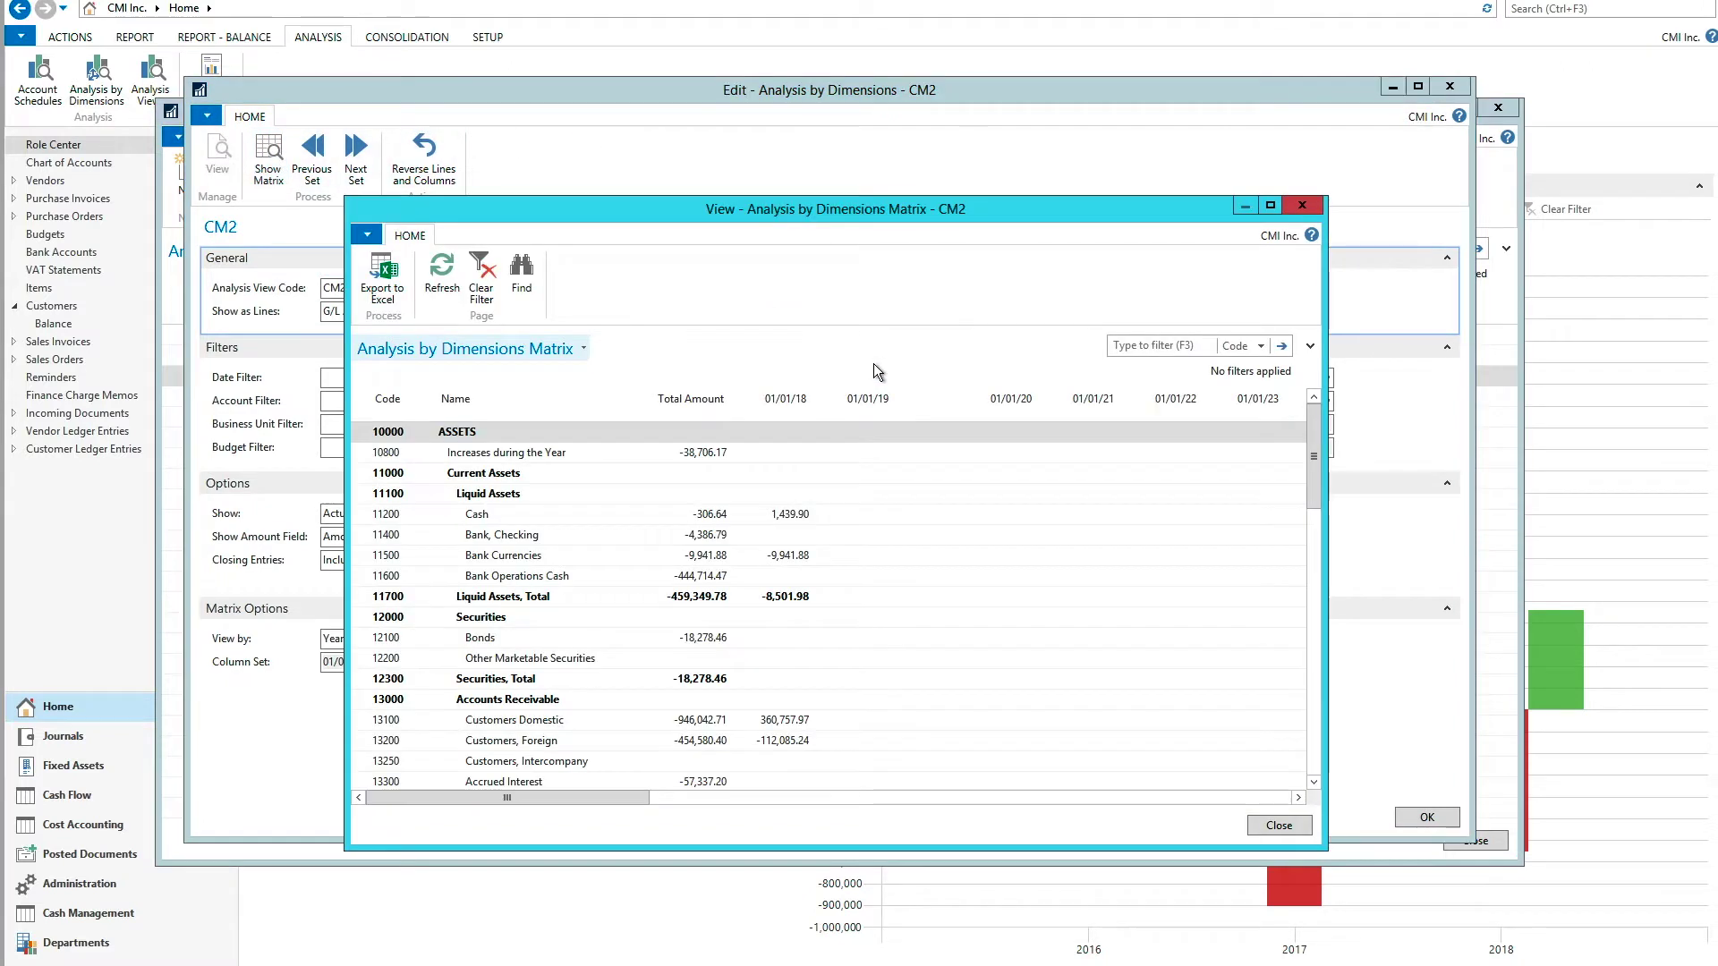
click(1303, 205)
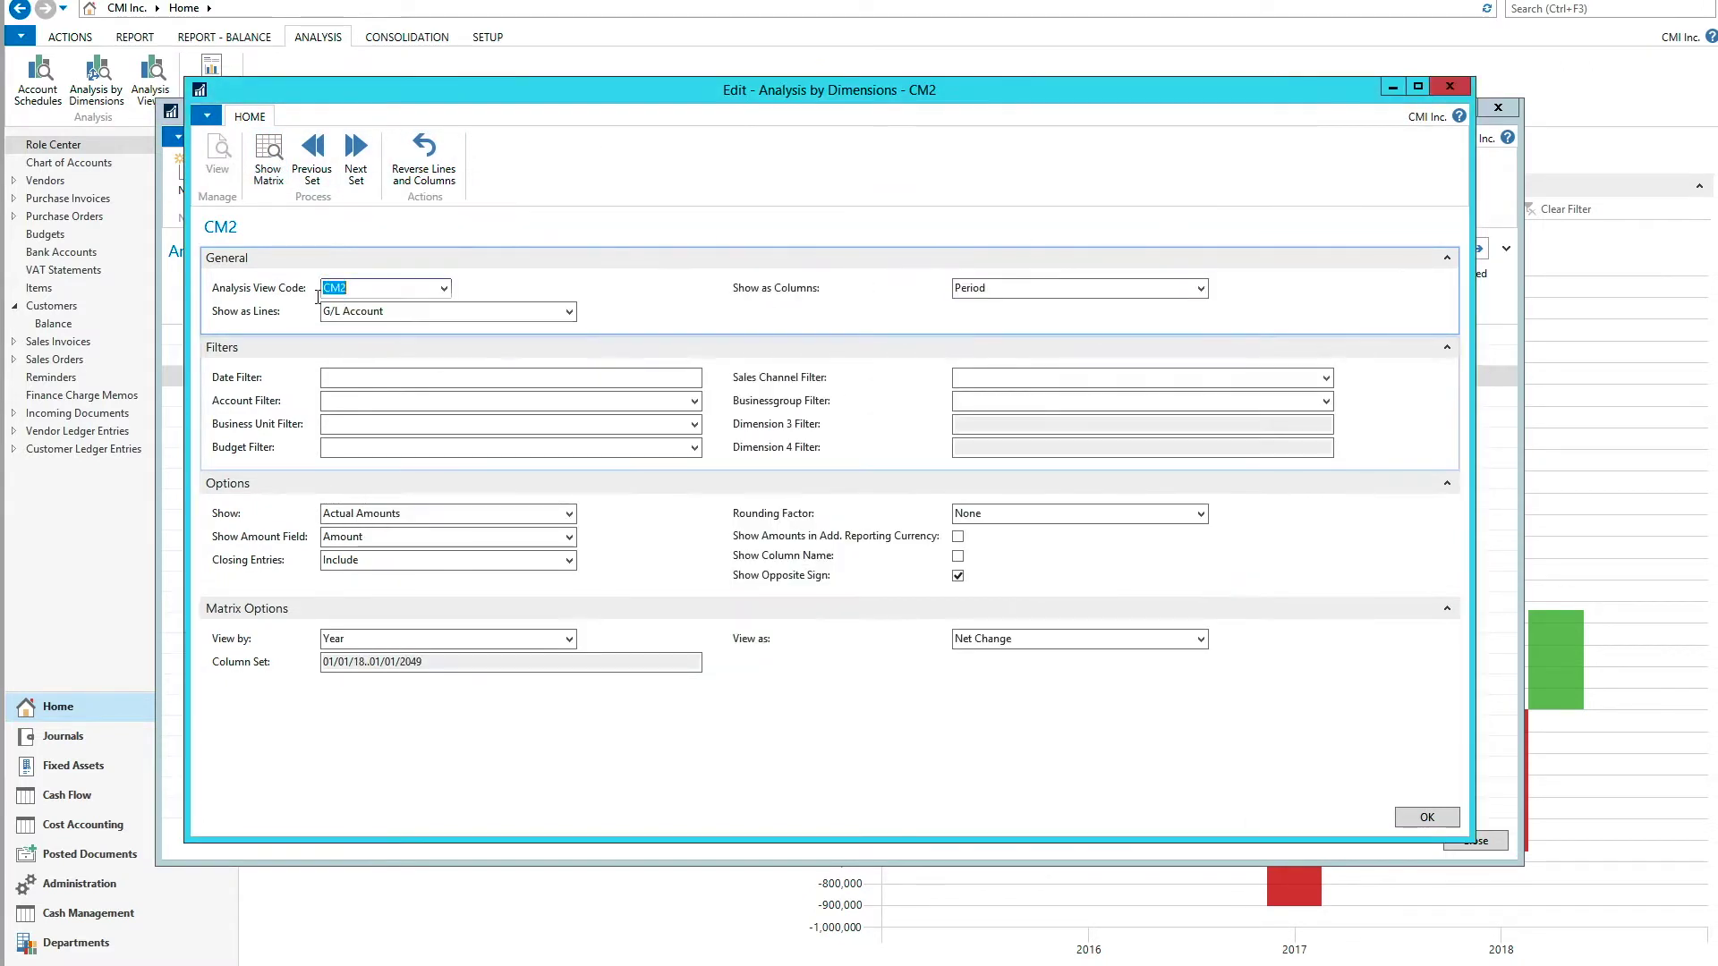
Step: Show Sales Channel (SC) as lines and BUSINESSGROUP as columns, then preview and close the matrix
click(571, 311)
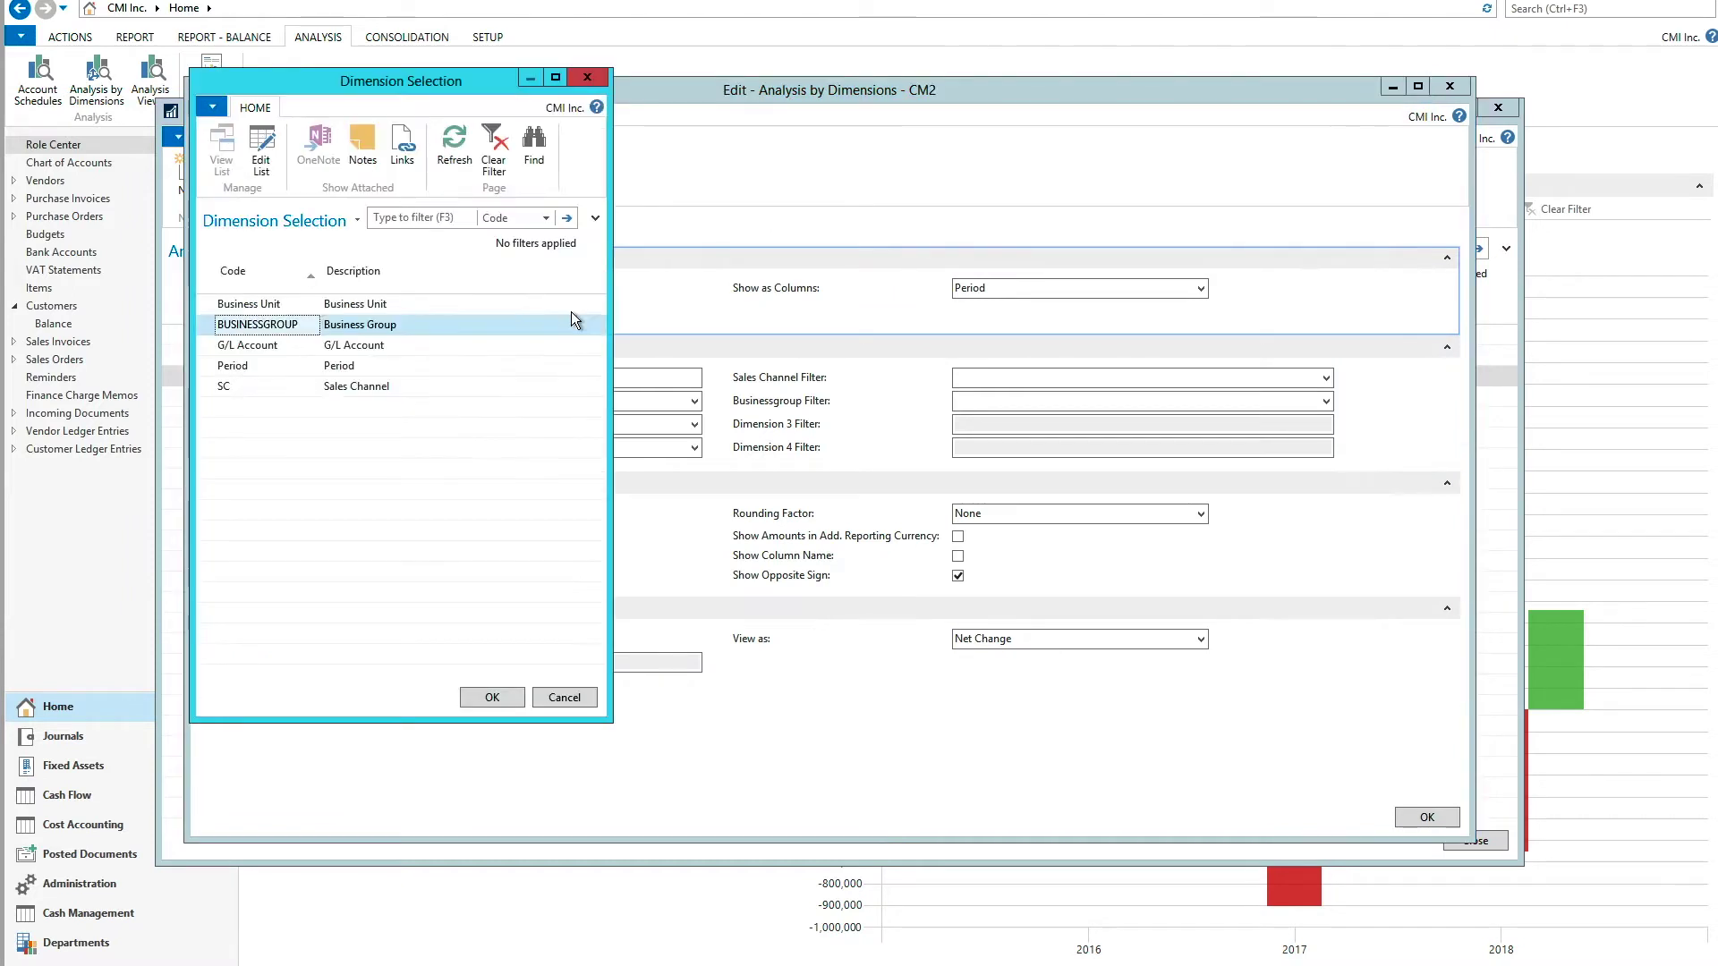
click(246, 385)
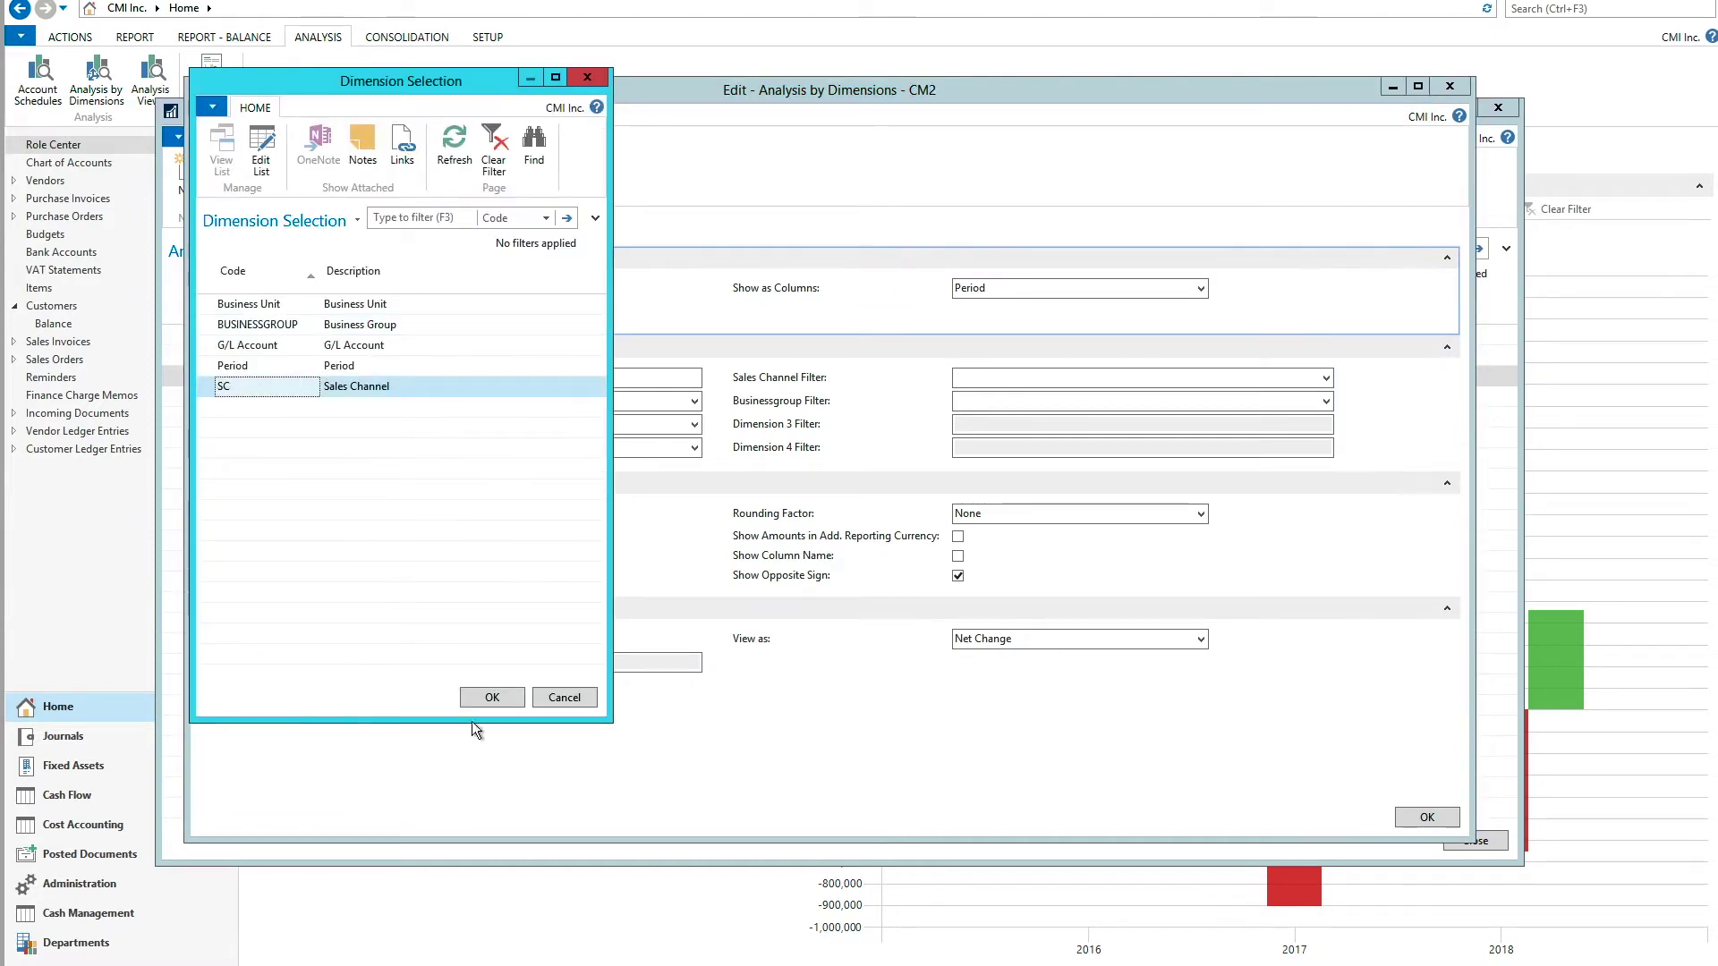
click(490, 698)
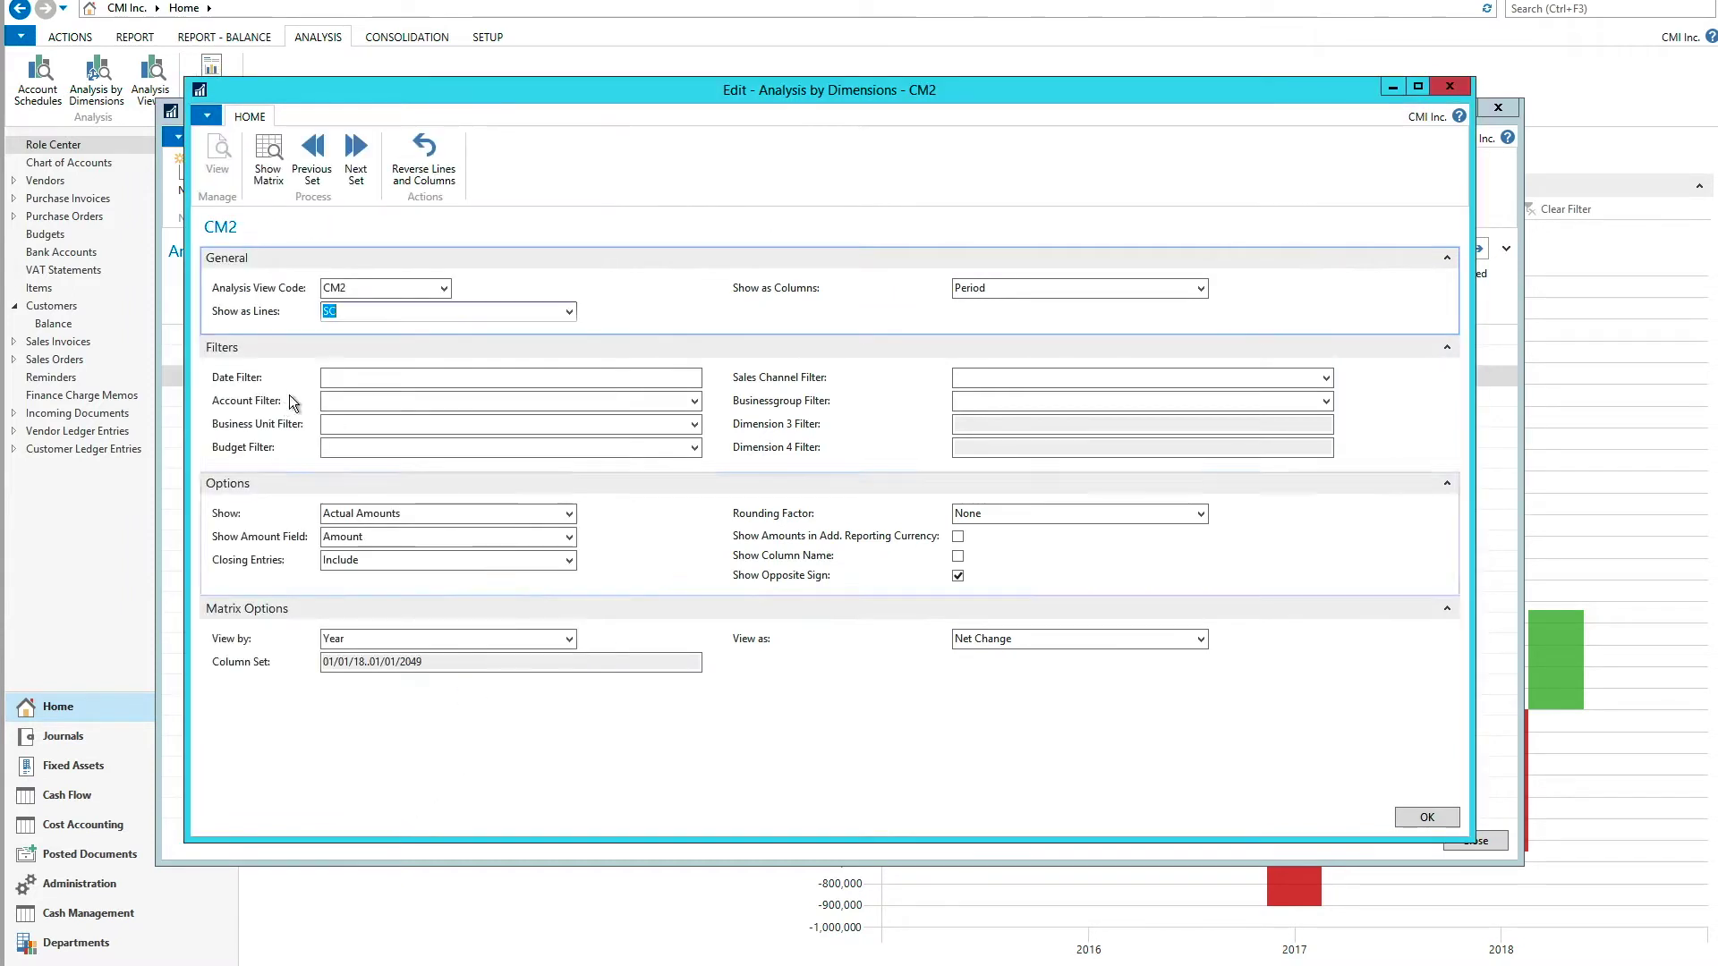
click(1202, 288)
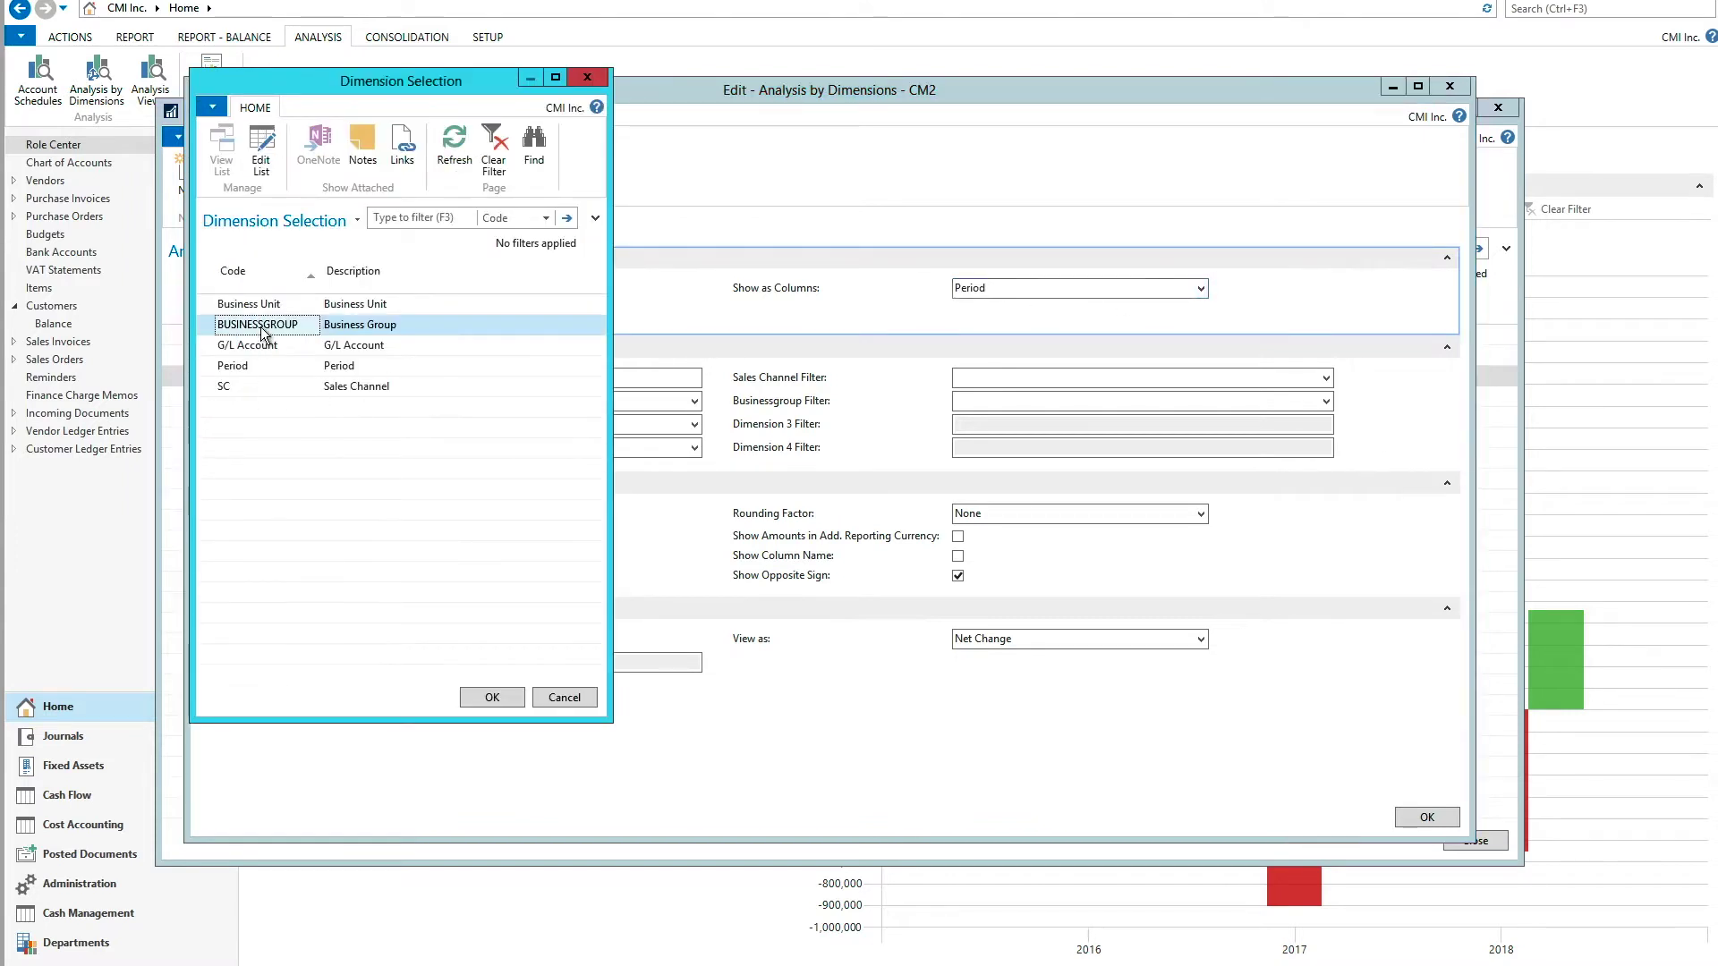
click(492, 698)
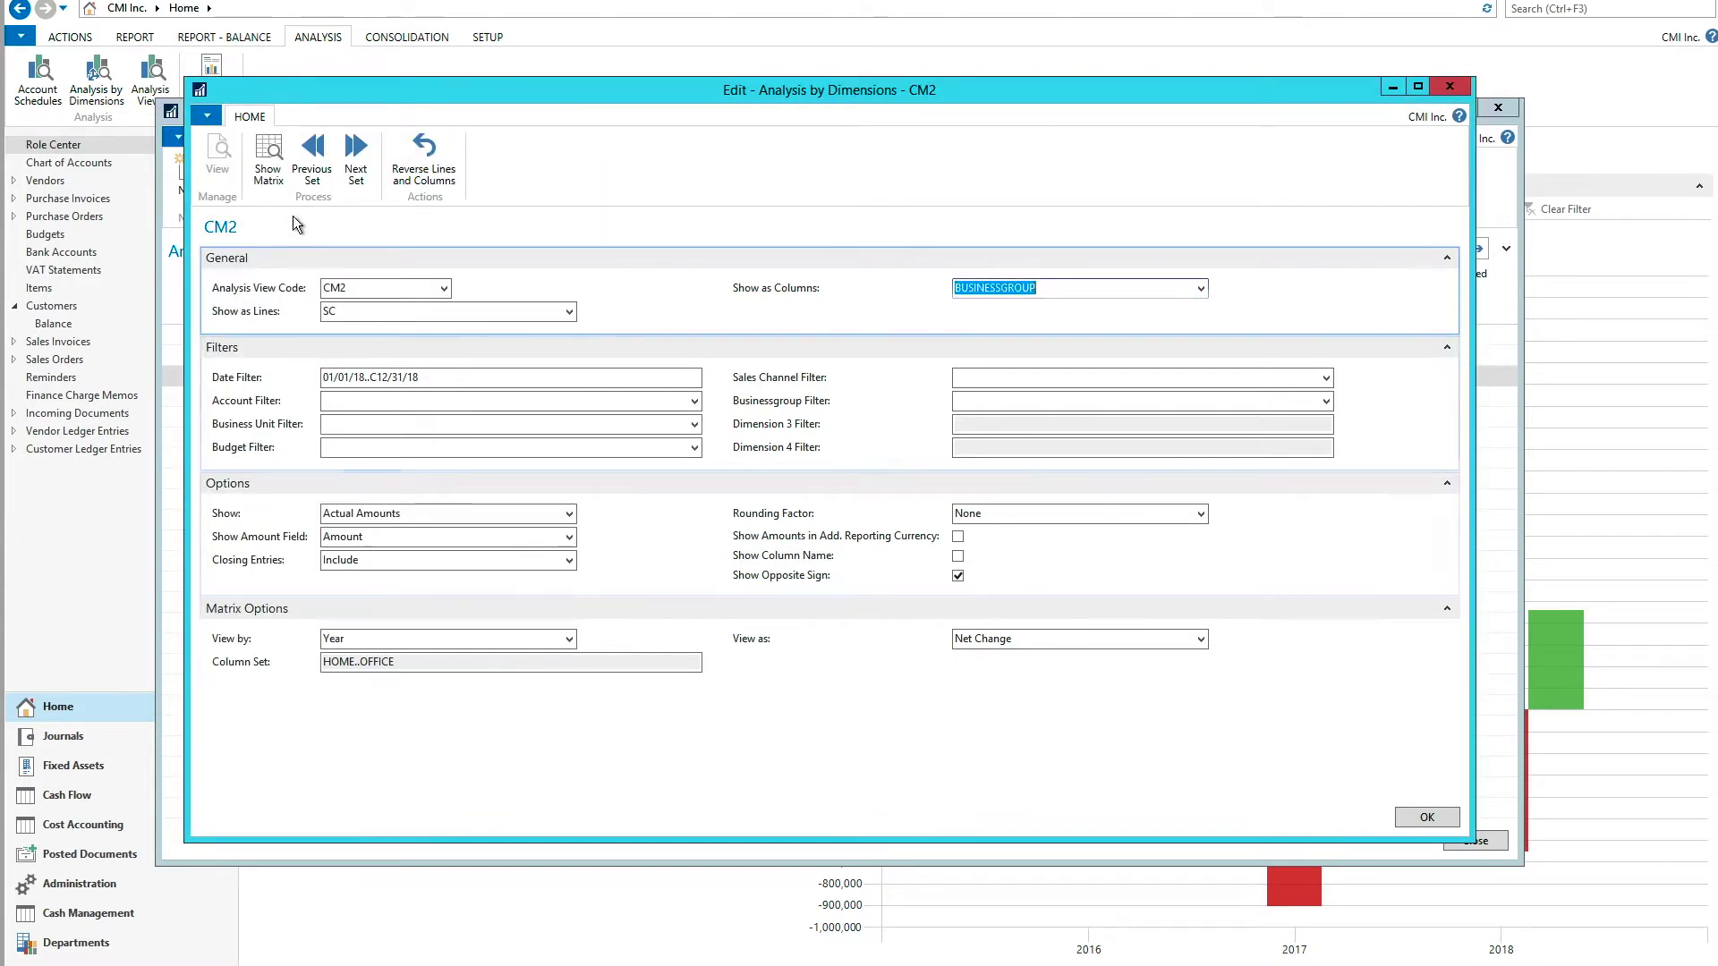
click(270, 182)
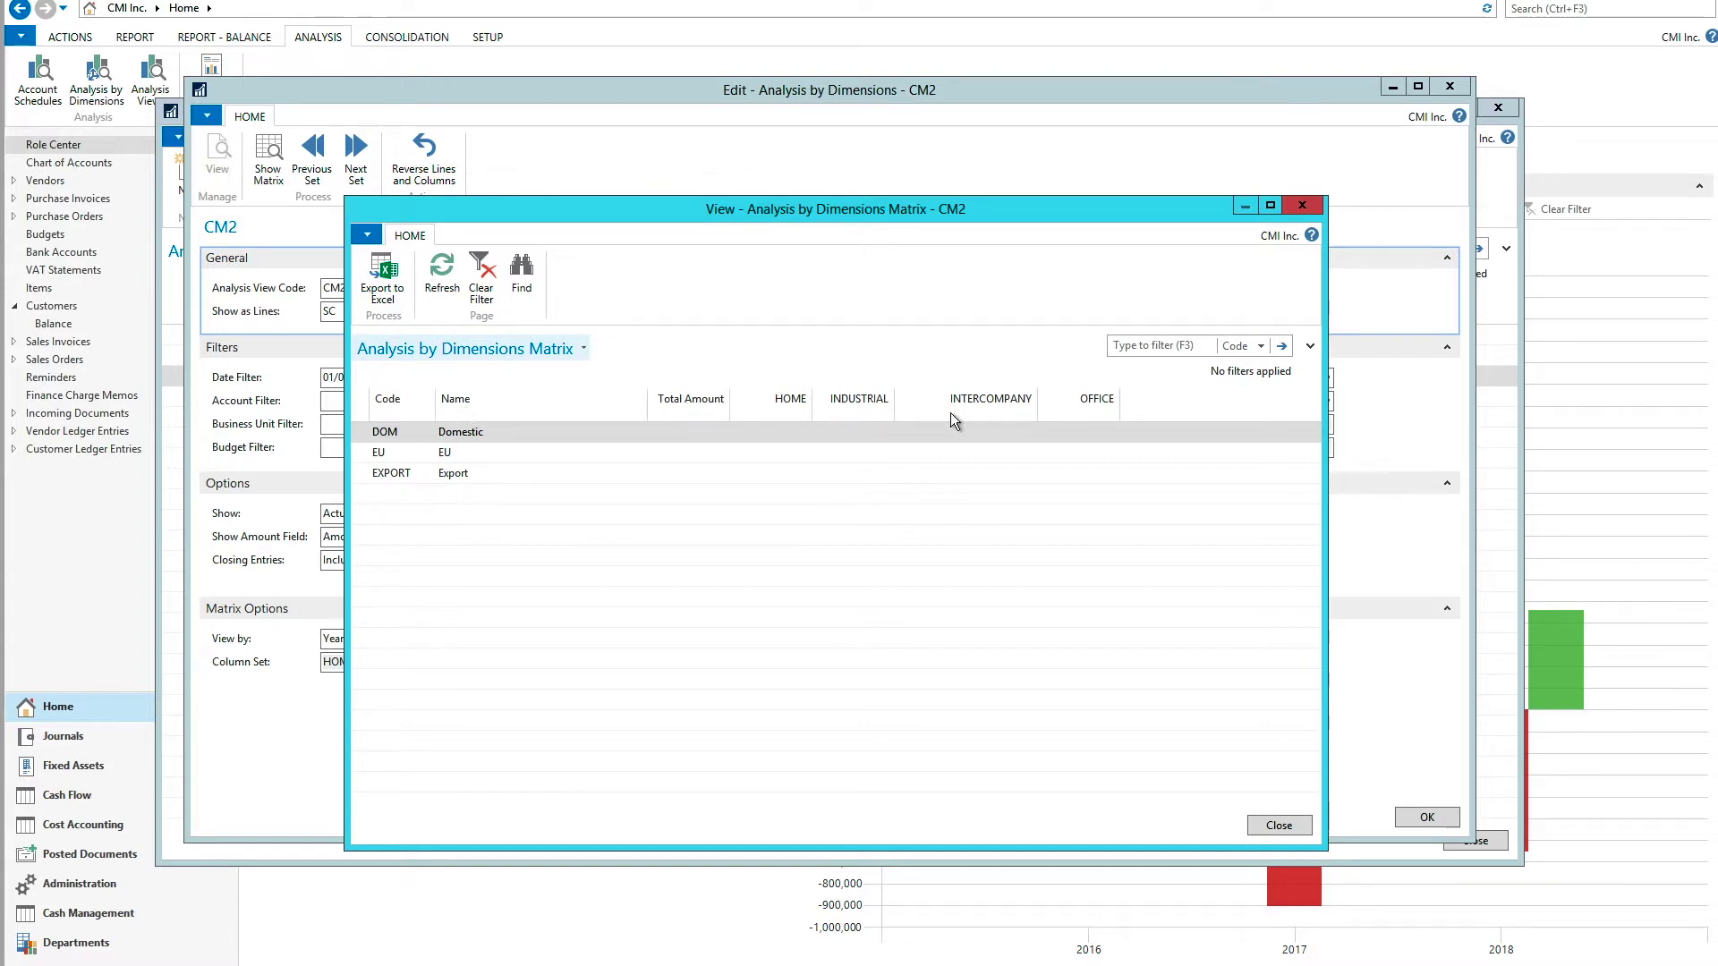
click(1302, 208)
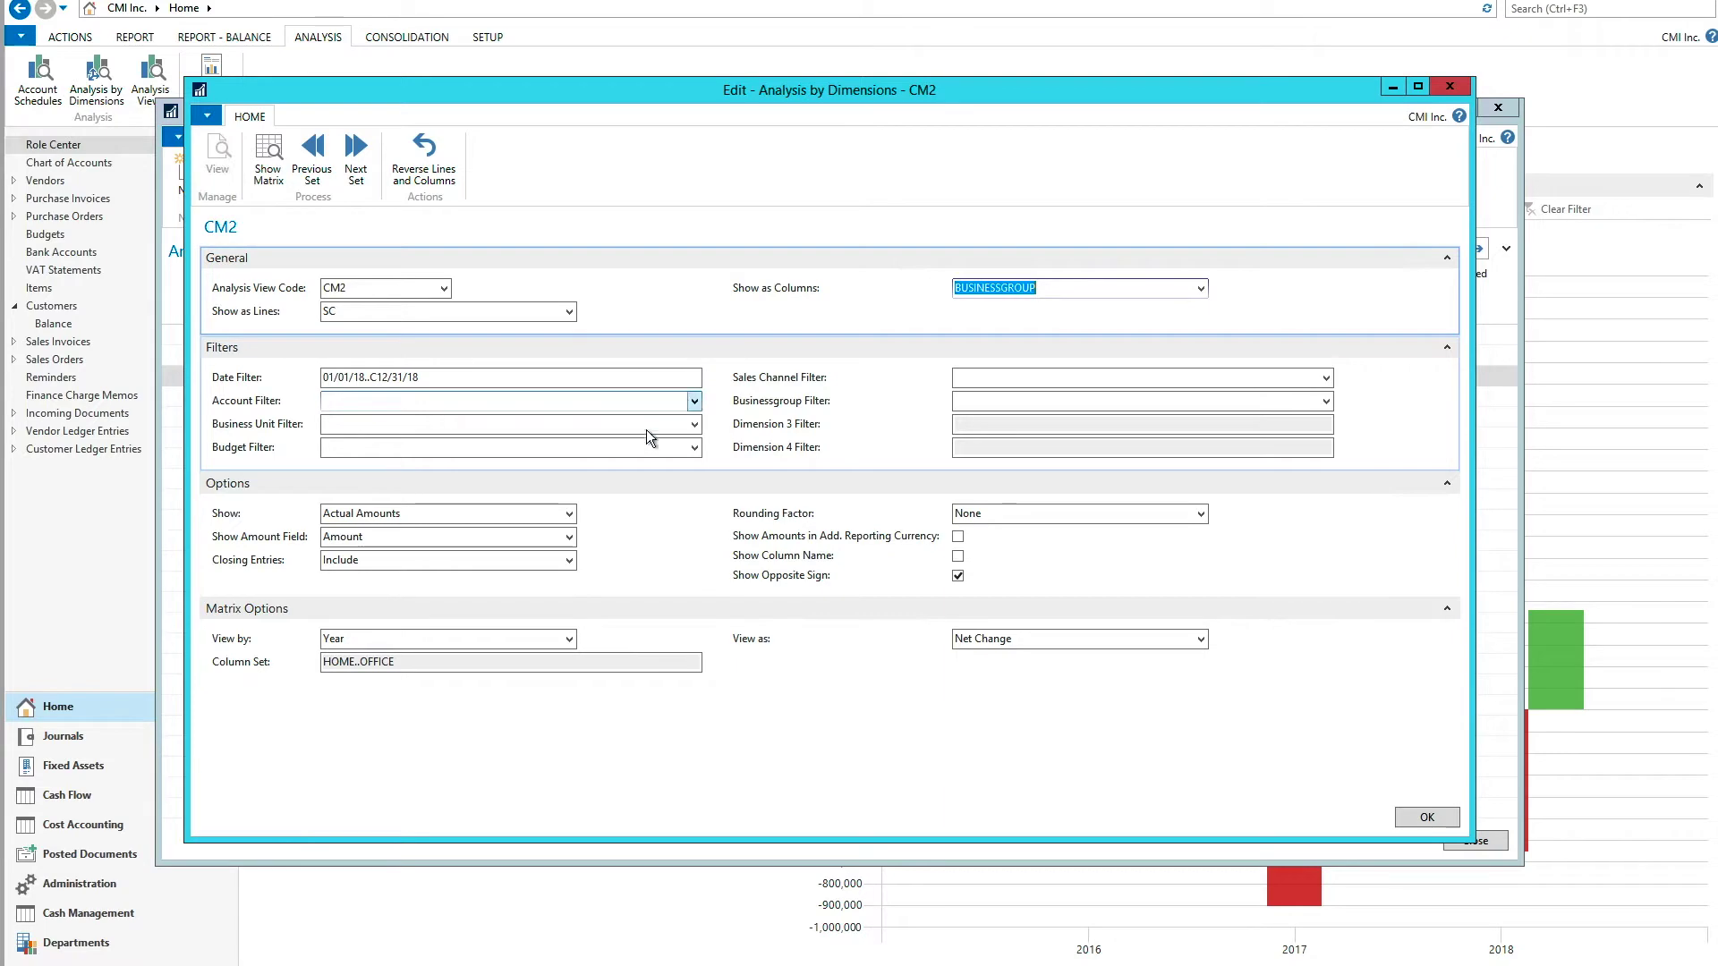
Step: Filter CM2 to account 44050 Sales, Retail and check the matrix: Domestic 215,000, EU 25,000, Export 105,000
click(695, 401)
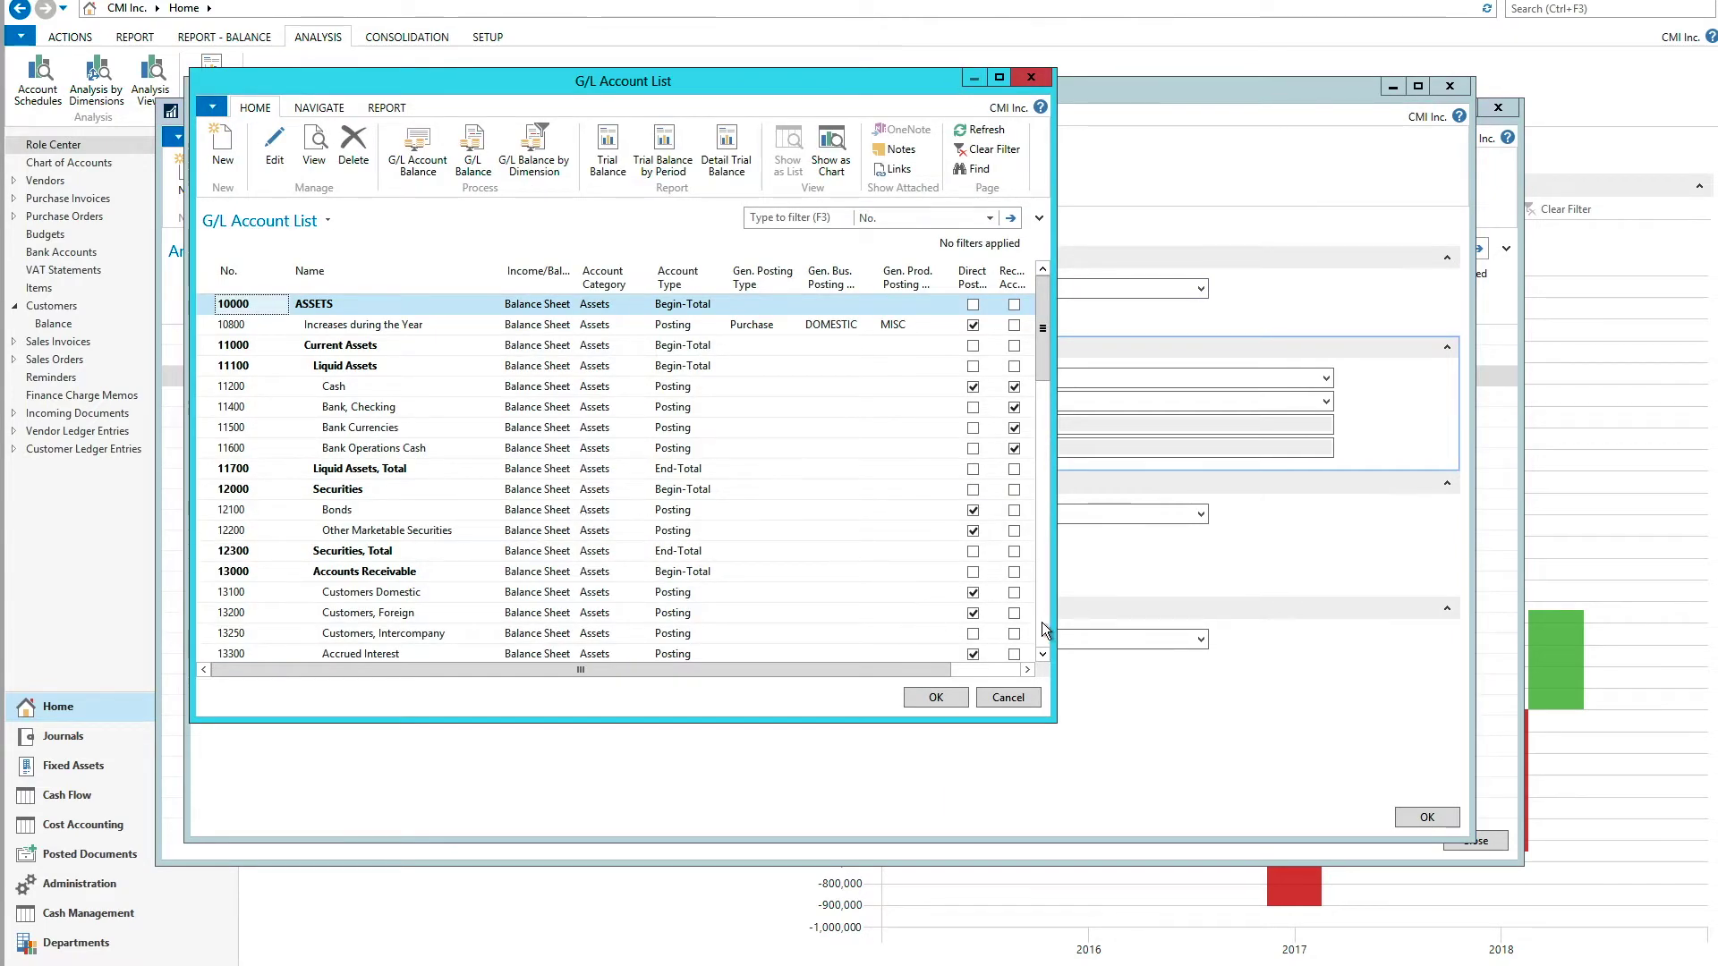
scroll(1042, 621, down, 15)
scroll(1042, 621, down, 6)
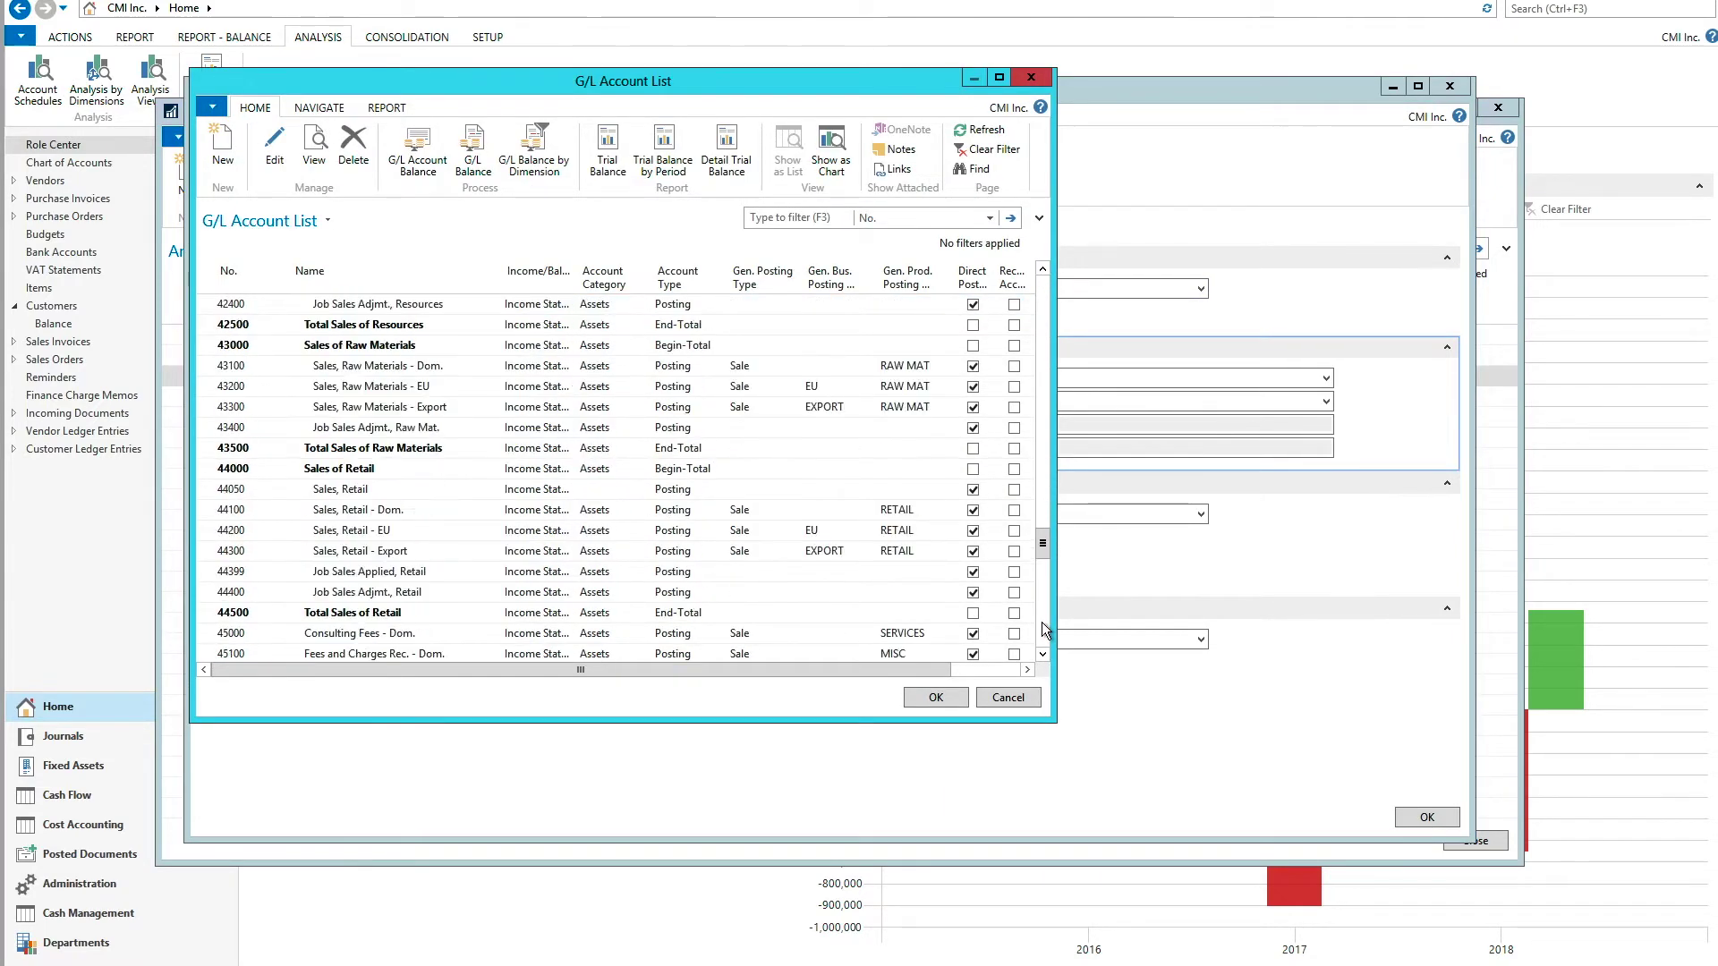
click(235, 491)
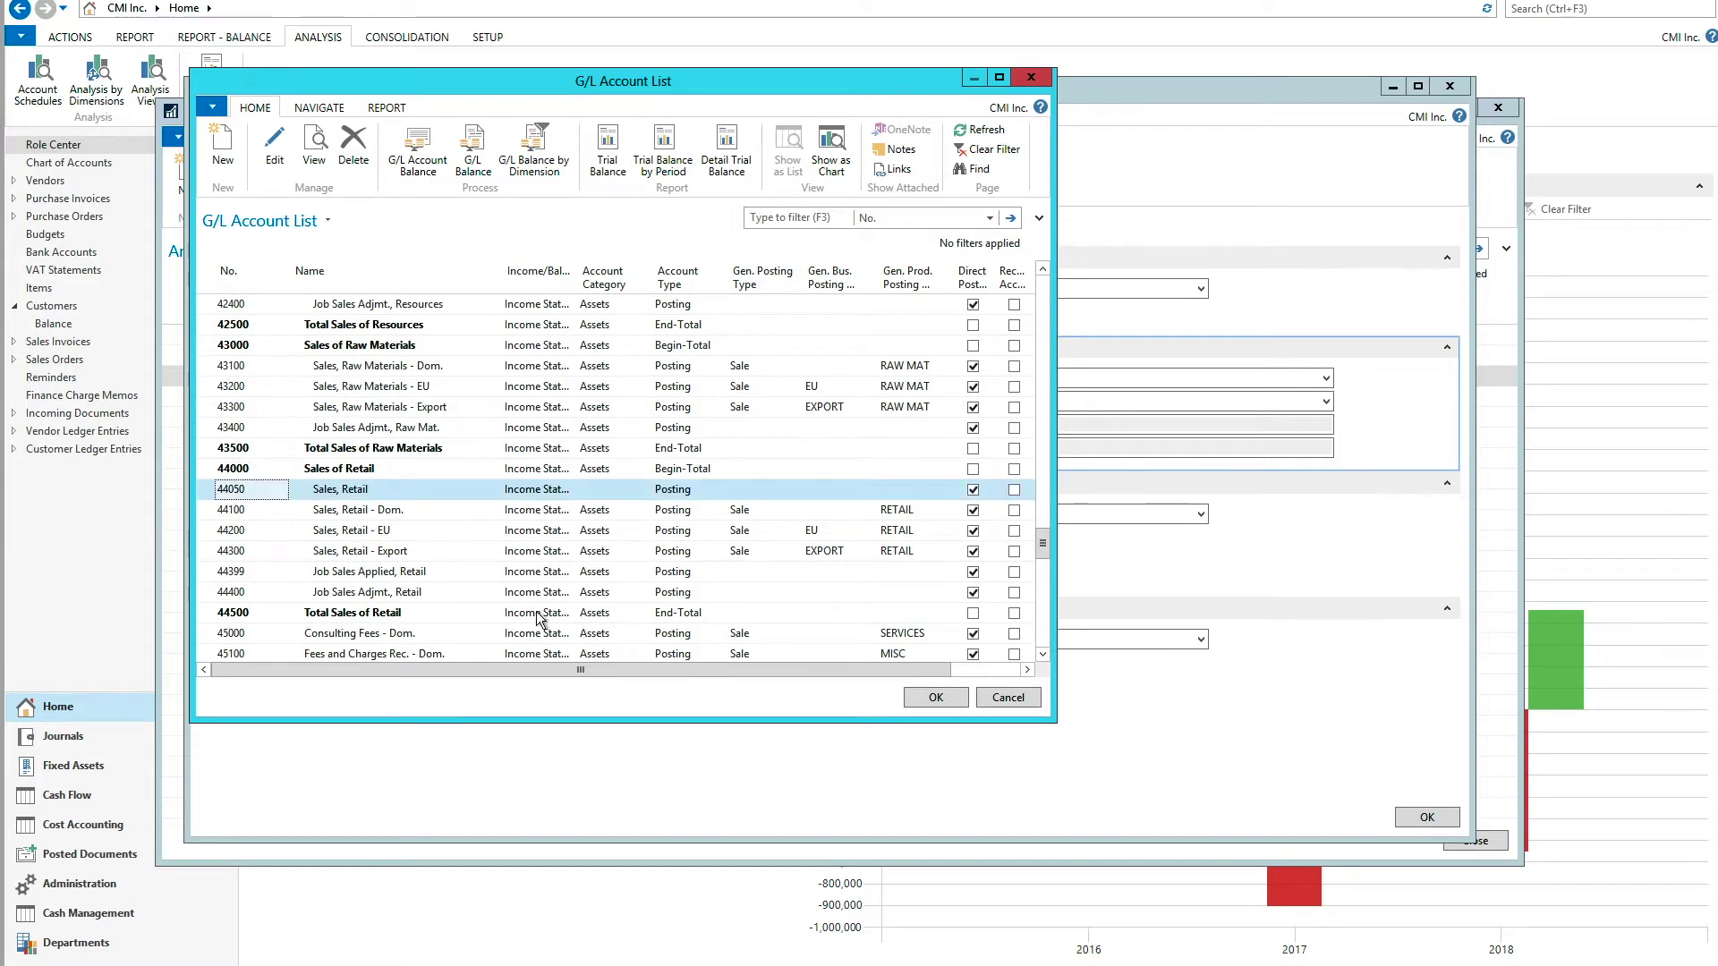
click(940, 699)
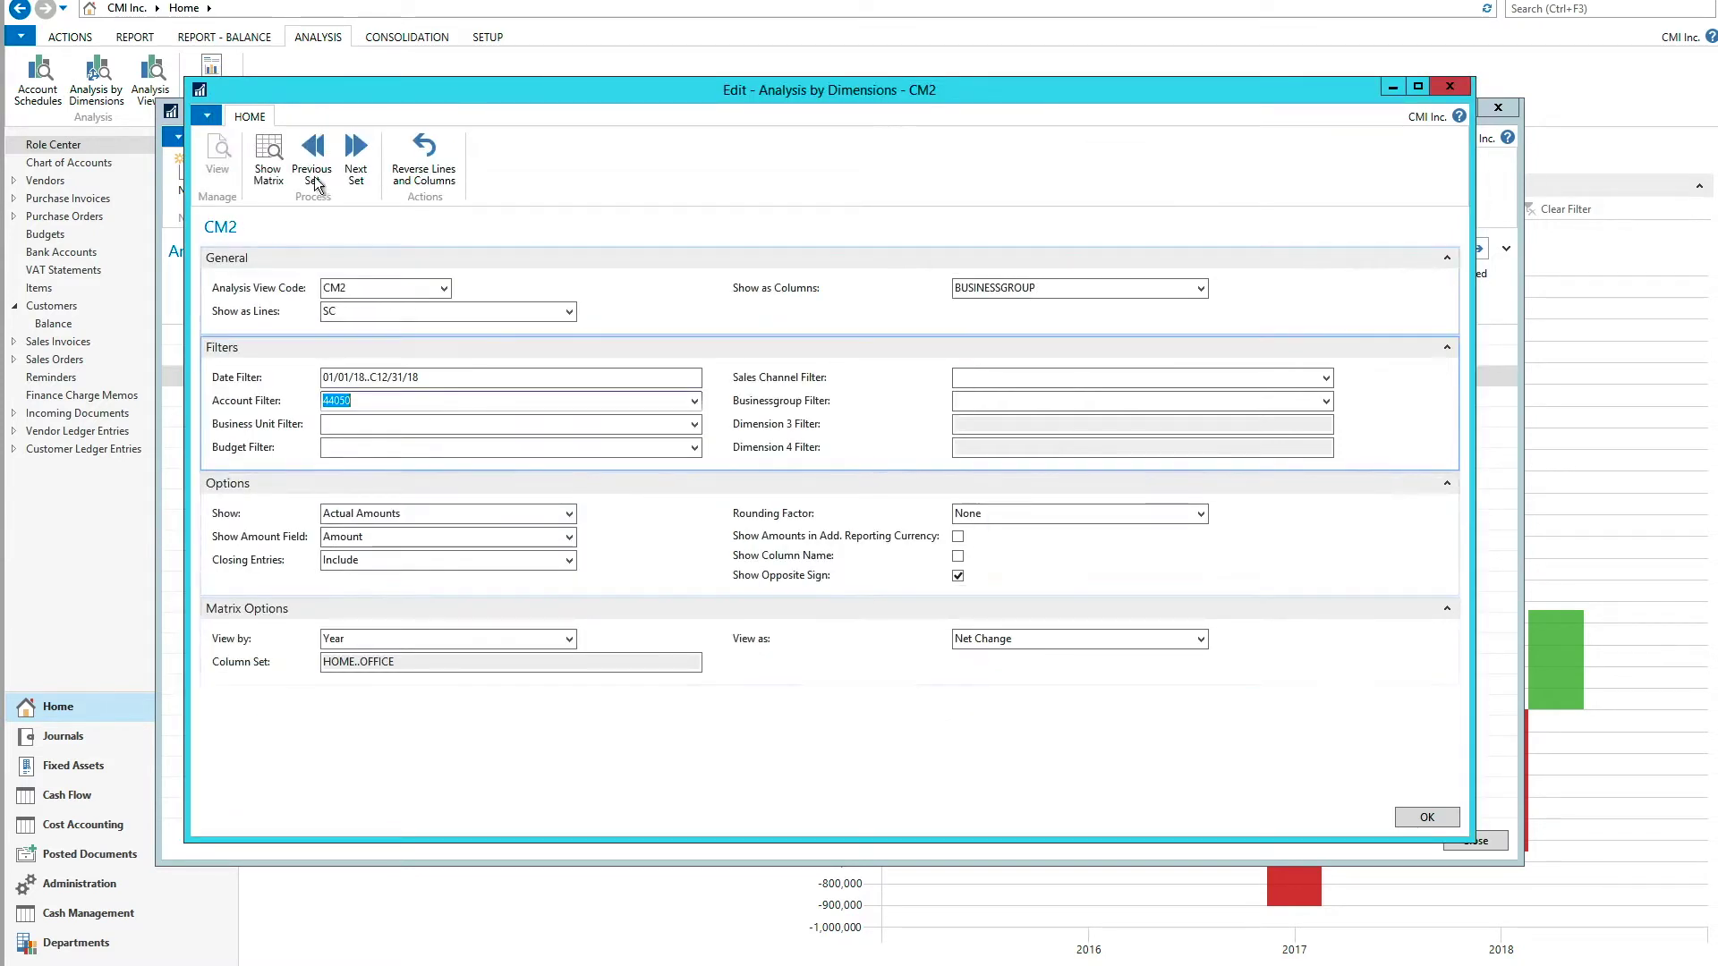
click(267, 157)
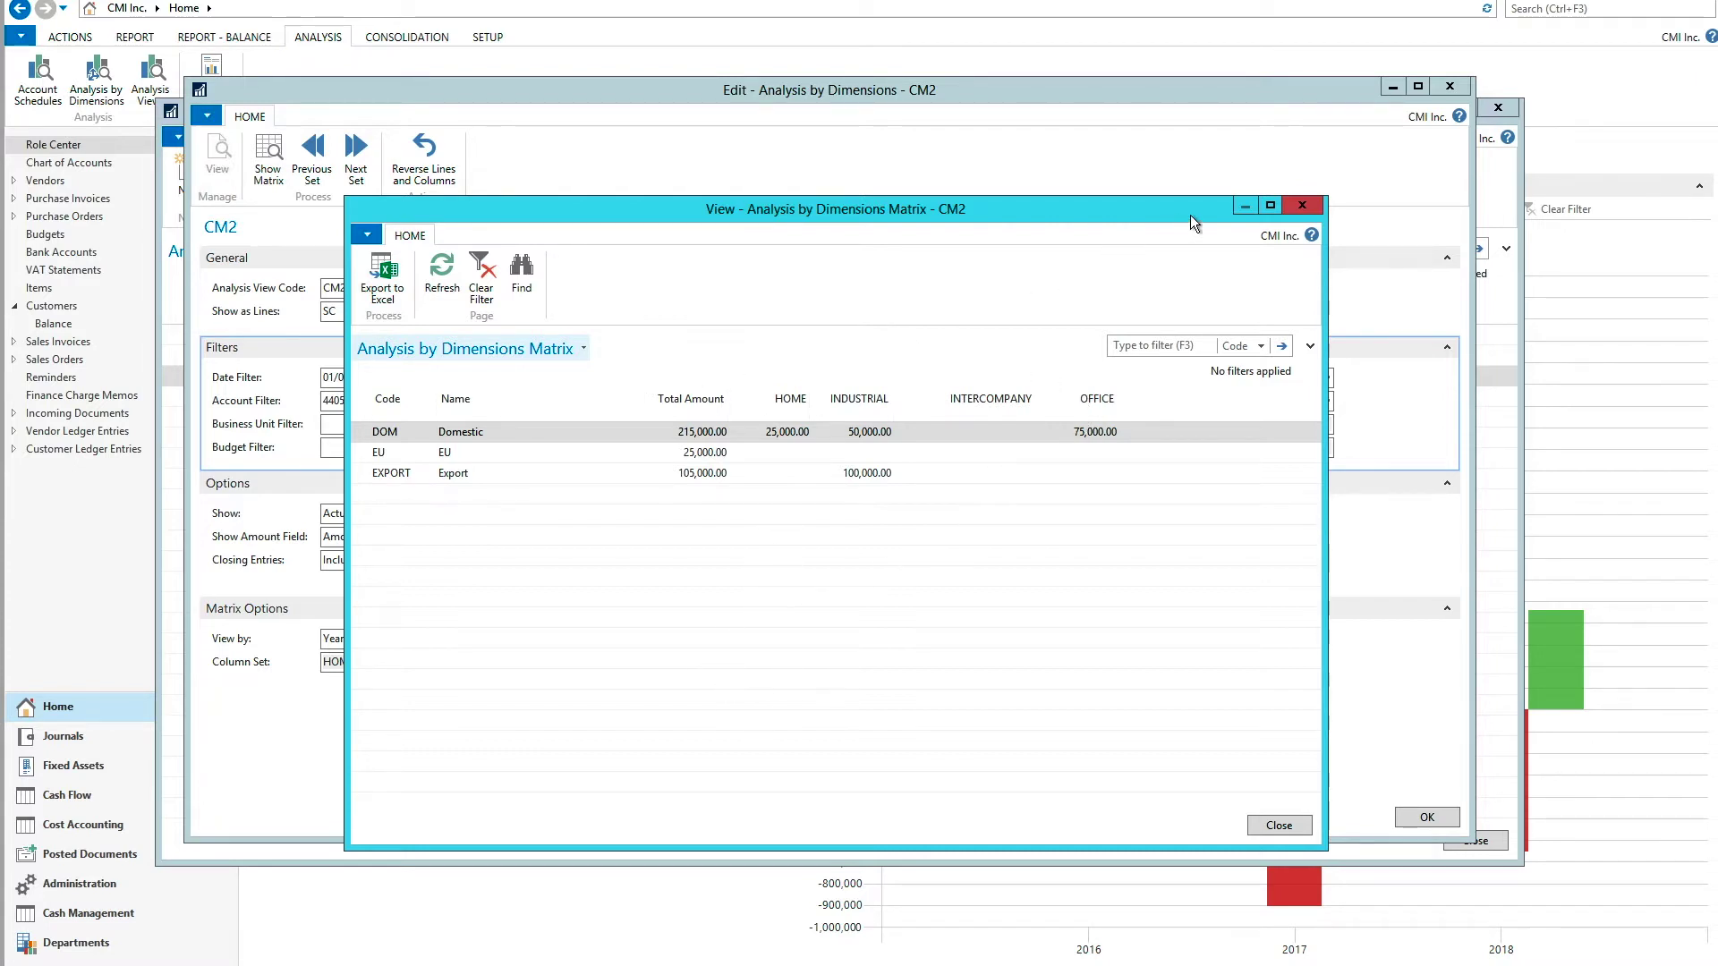
click(1302, 205)
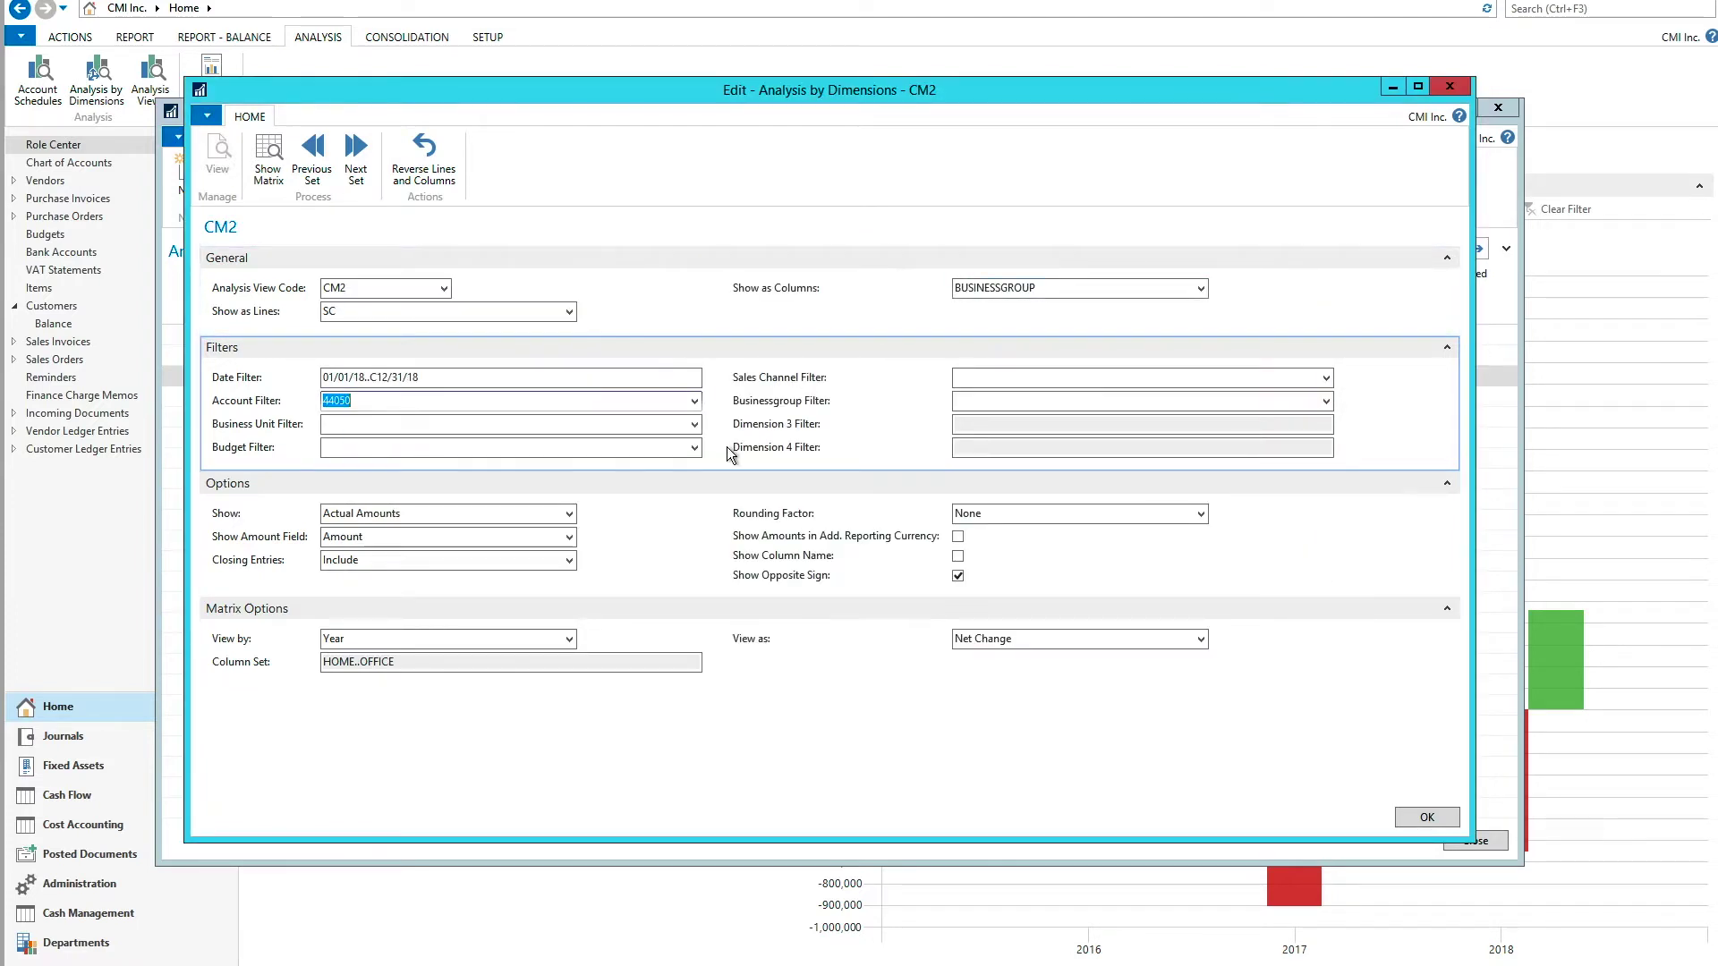
Step: Show Budgeted Amounts and check the totals: Domestic 220,000, EU 110,000, Export 55,000
click(567, 514)
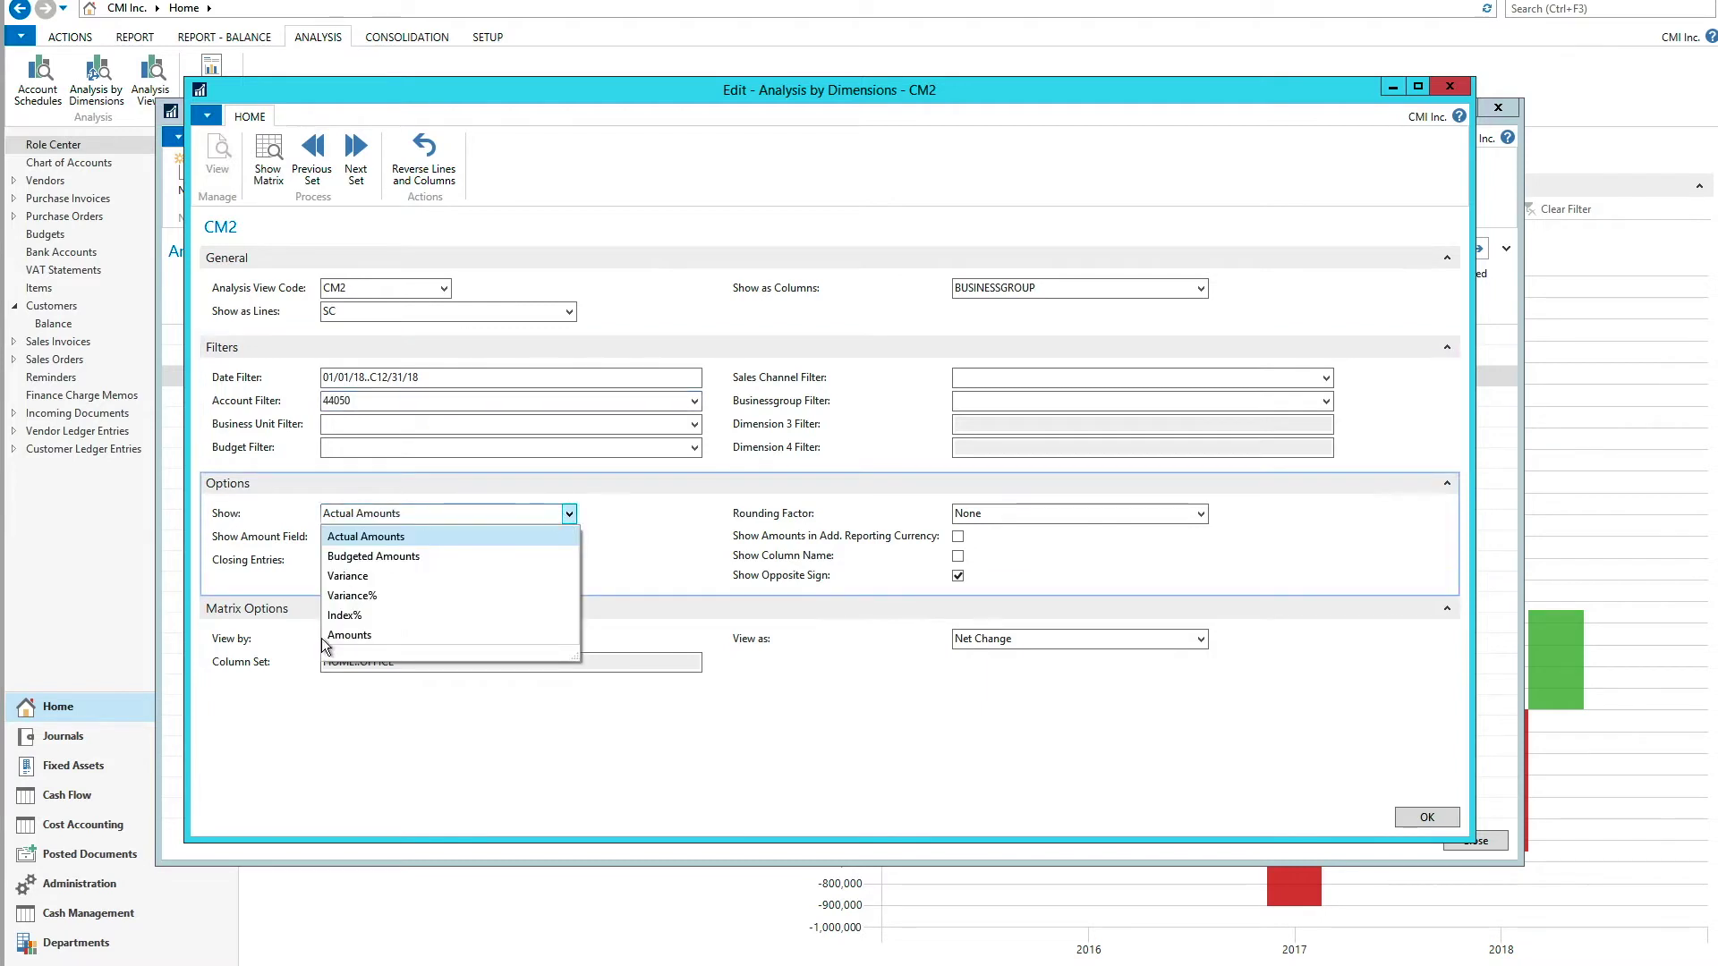
click(398, 556)
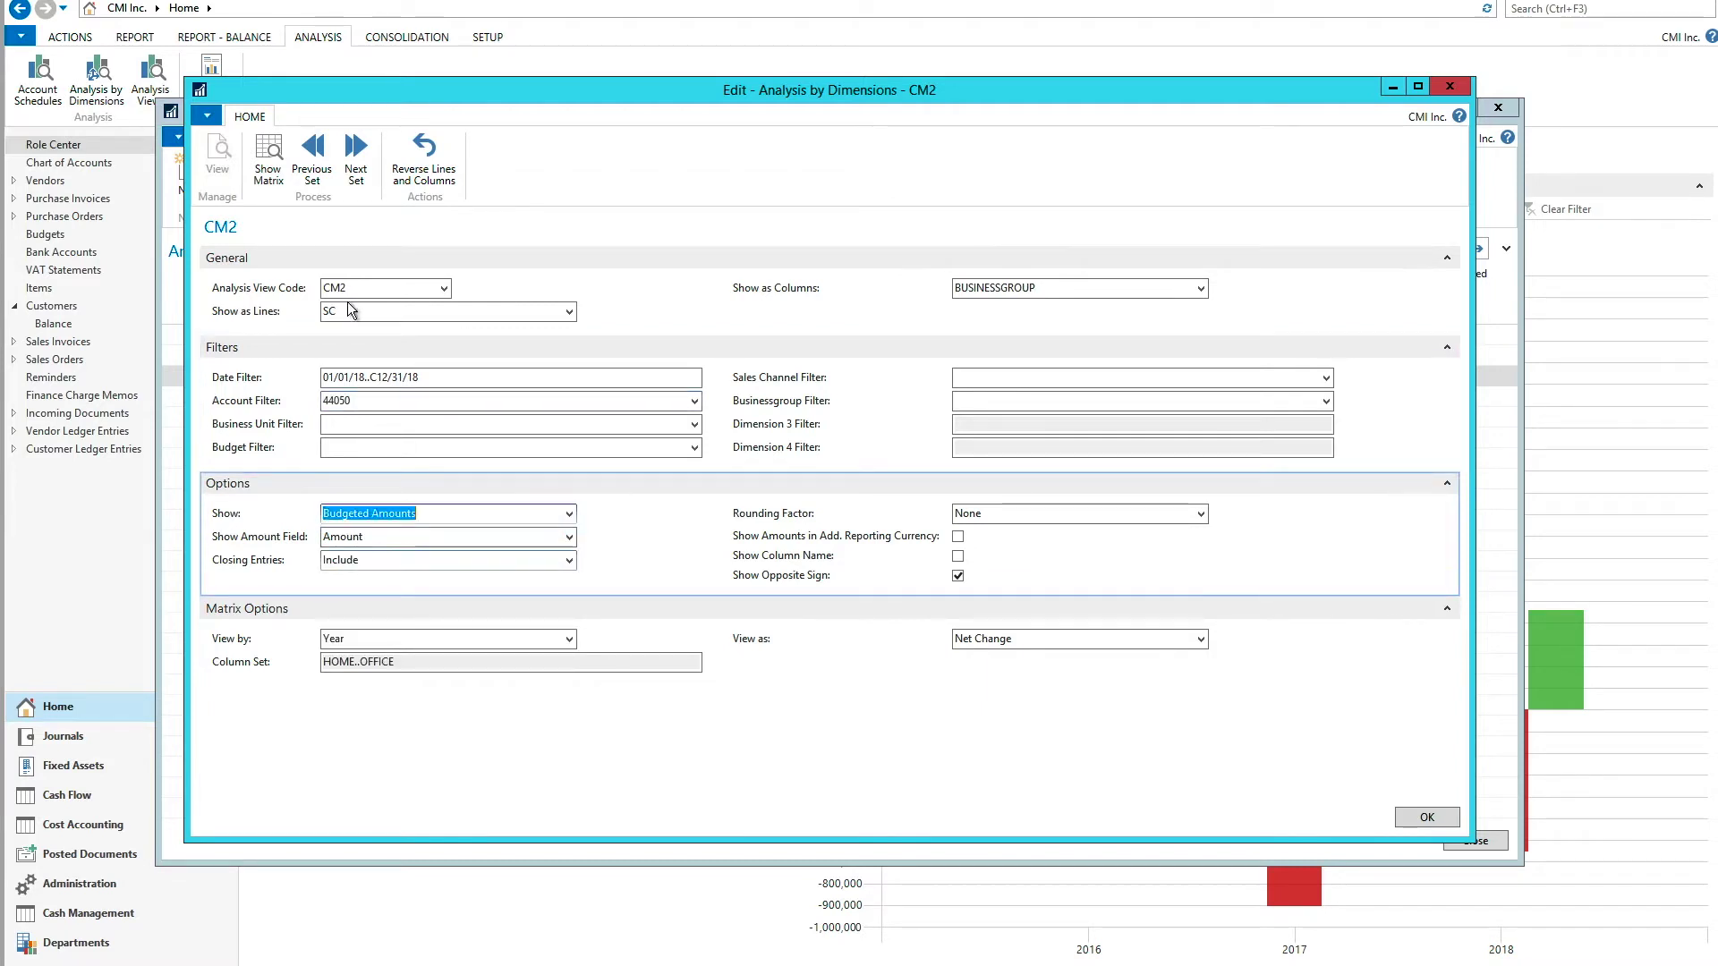
click(269, 165)
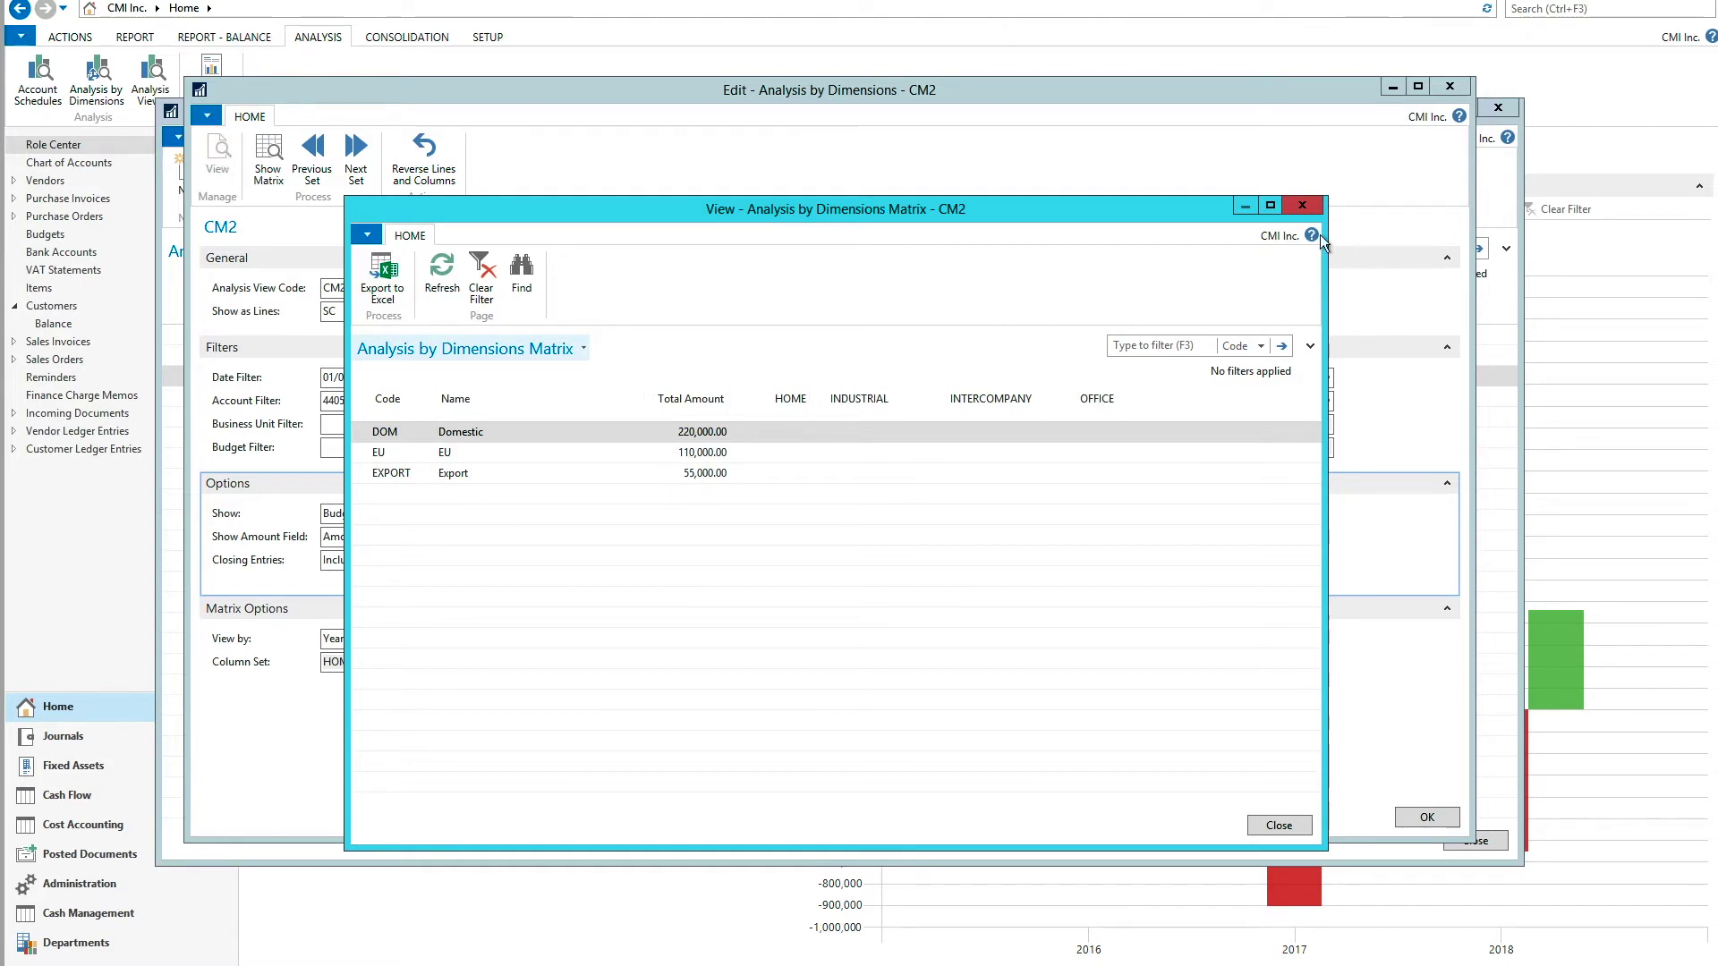
click(1302, 206)
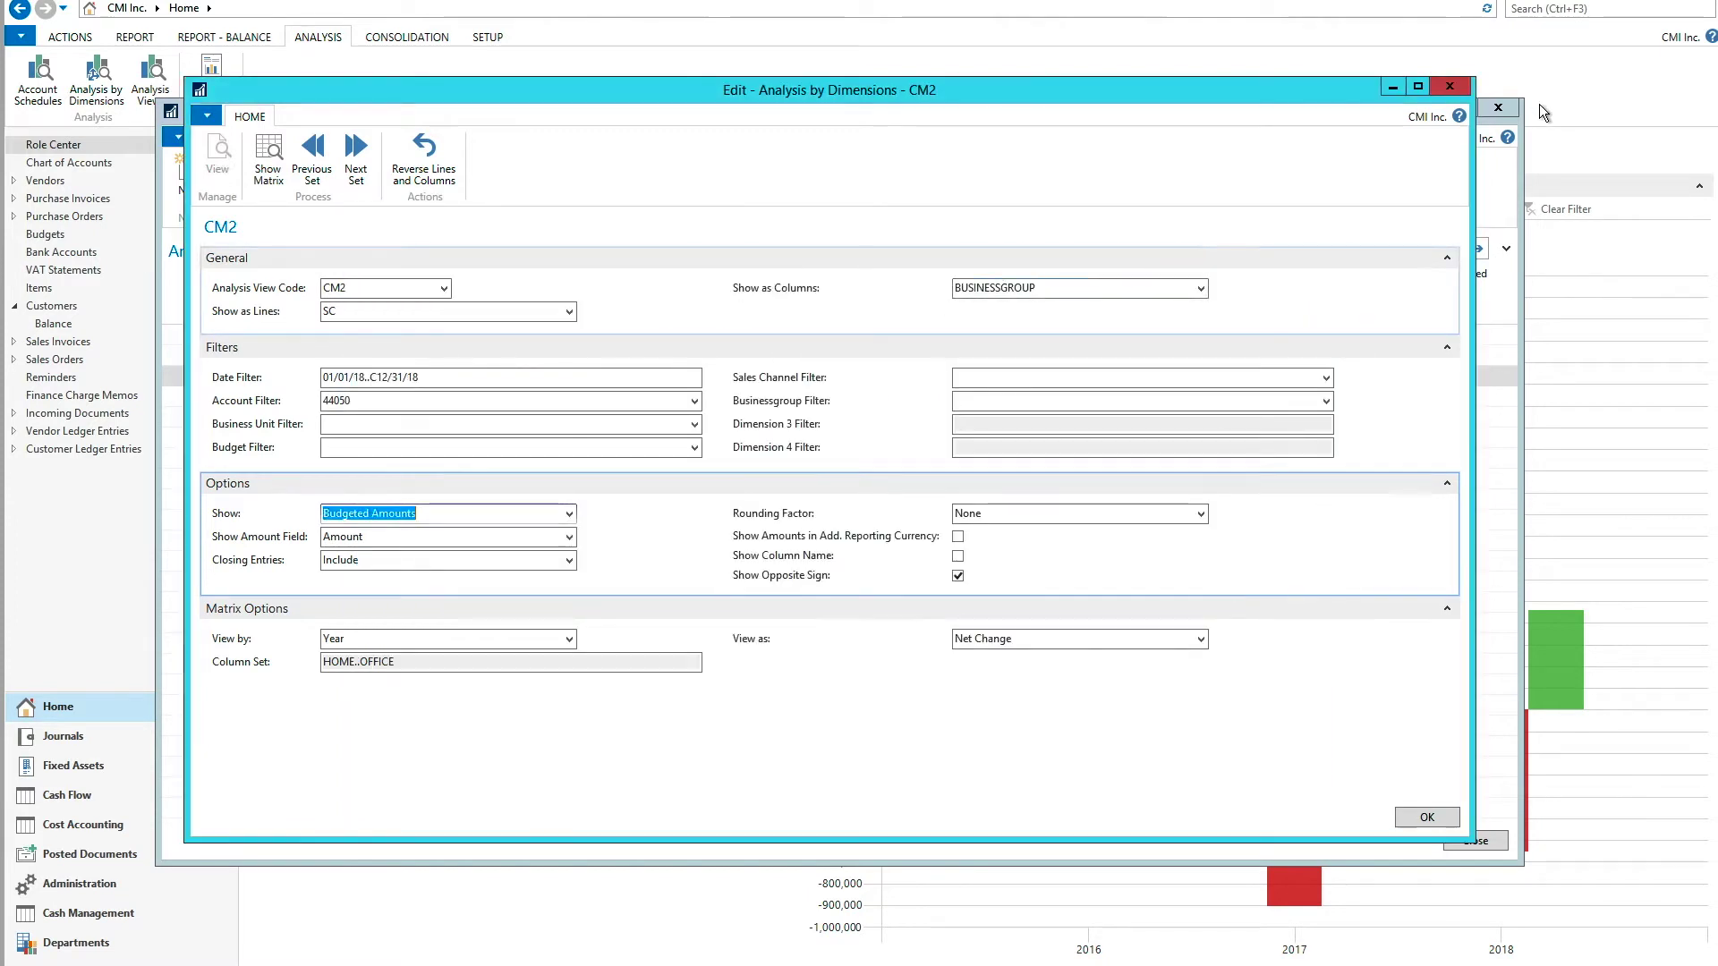
Step: Close the CM2 windows and create budget CMD2 with description '2018 budget CM Dim 2'
click(1451, 89)
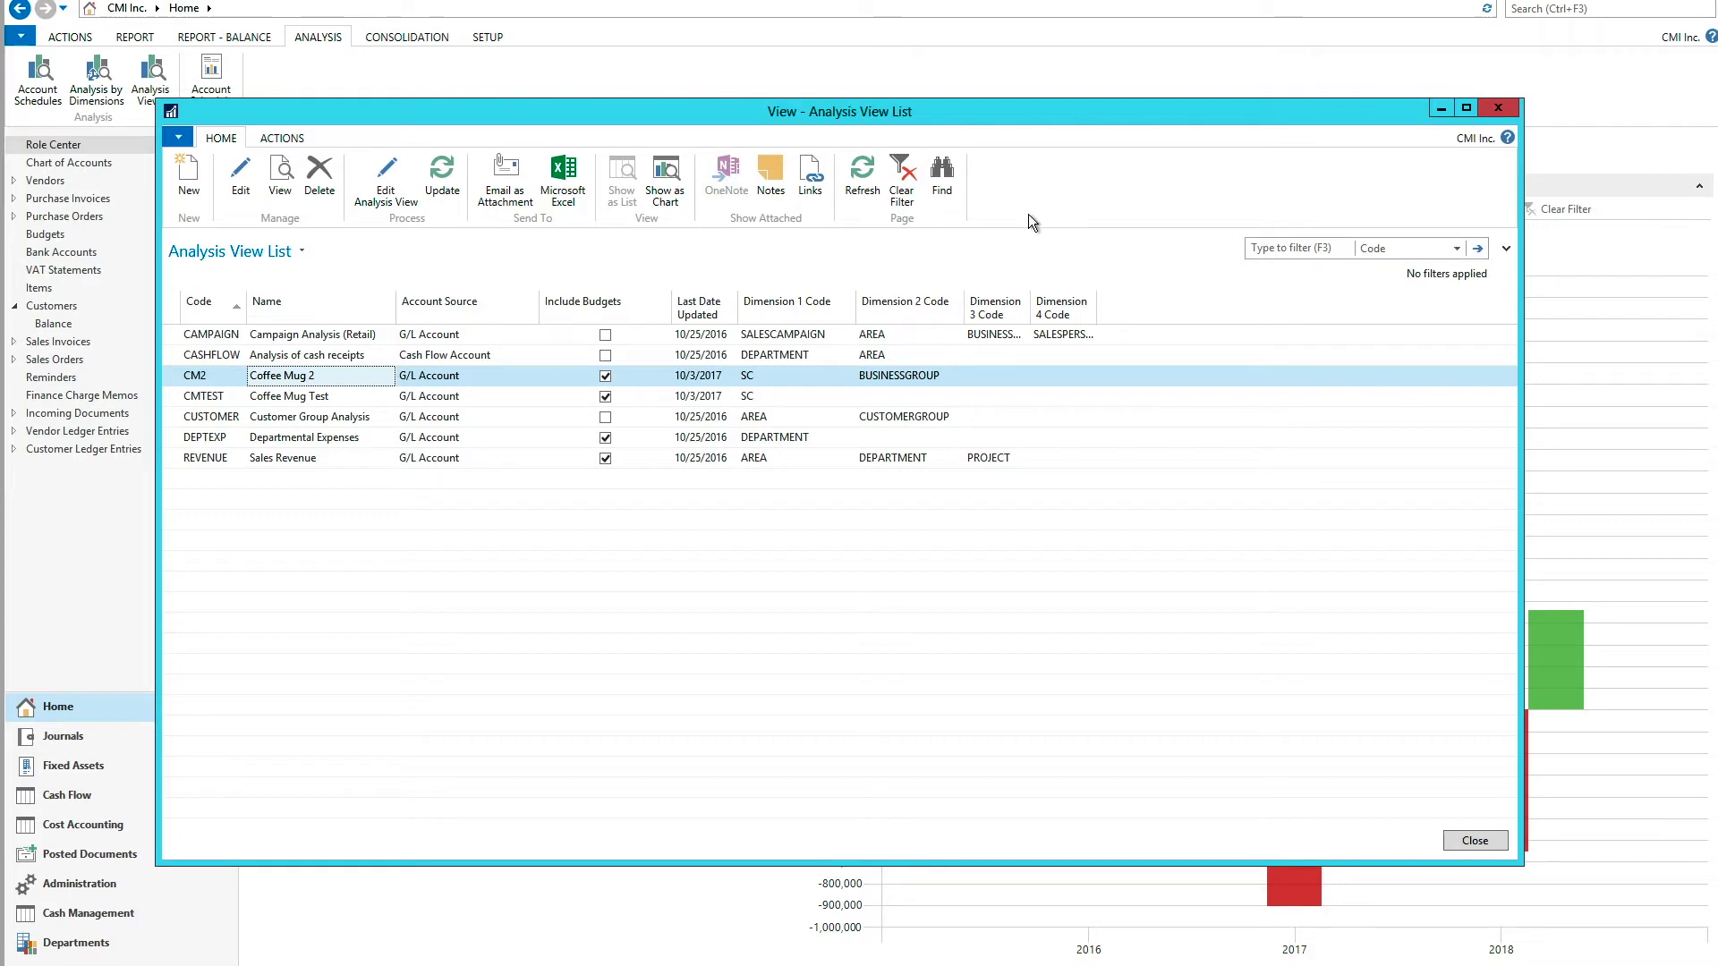
click(1497, 109)
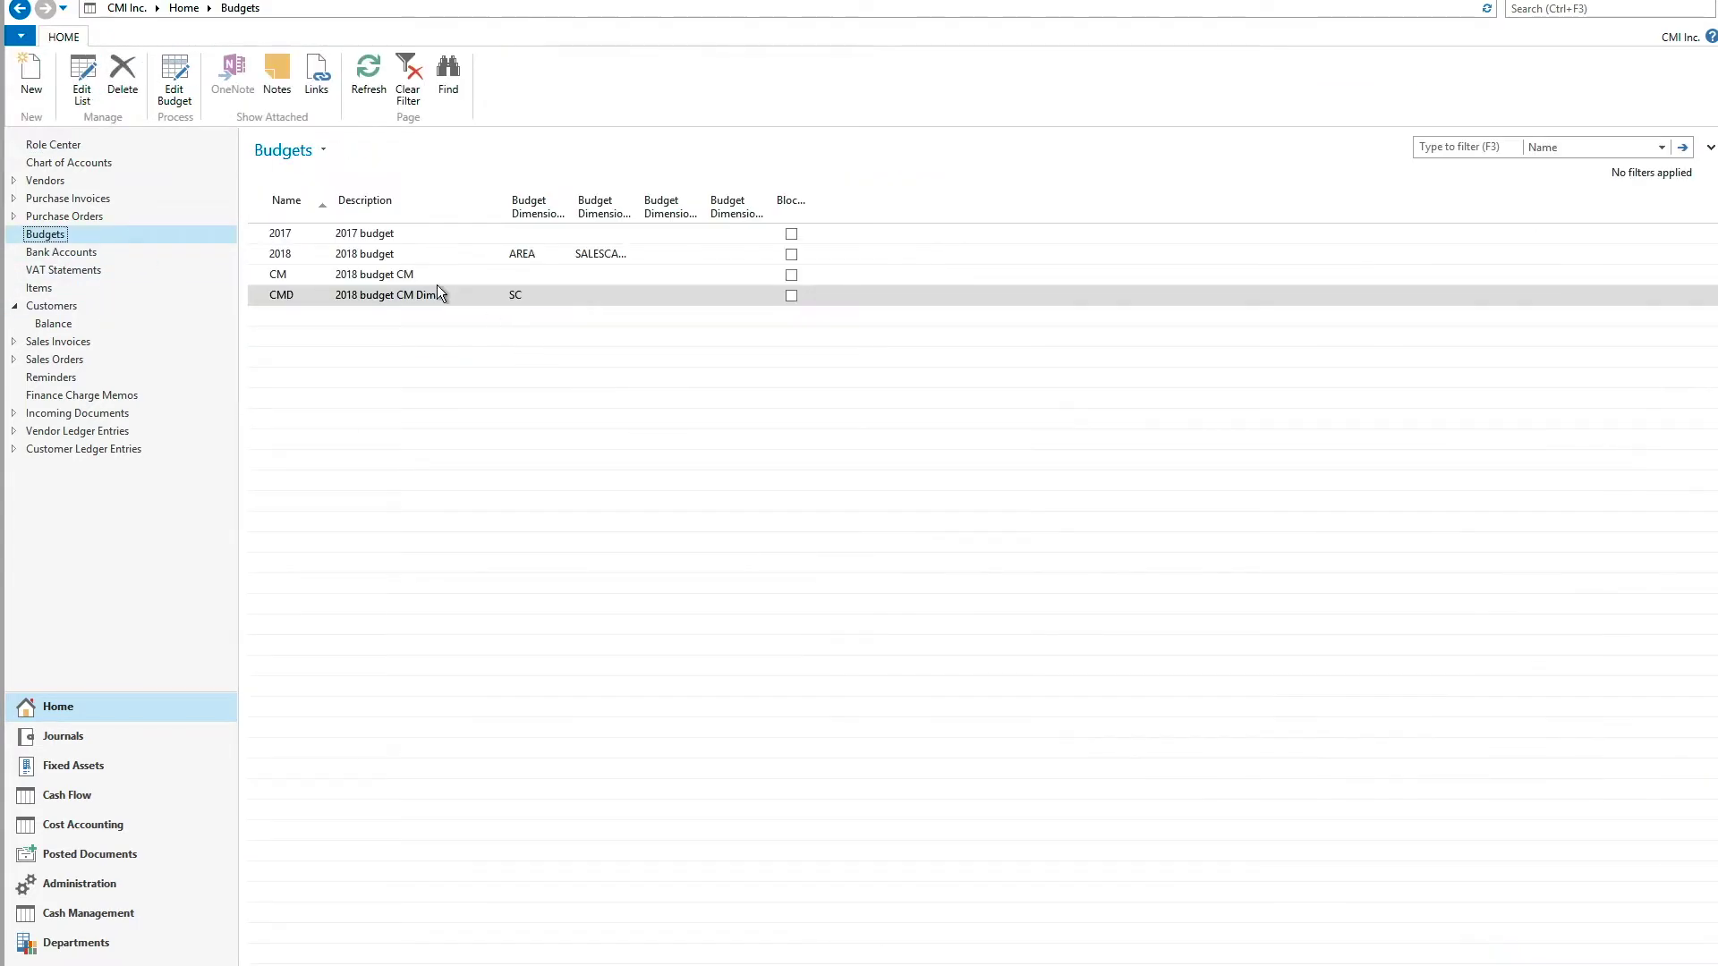
click(32, 76)
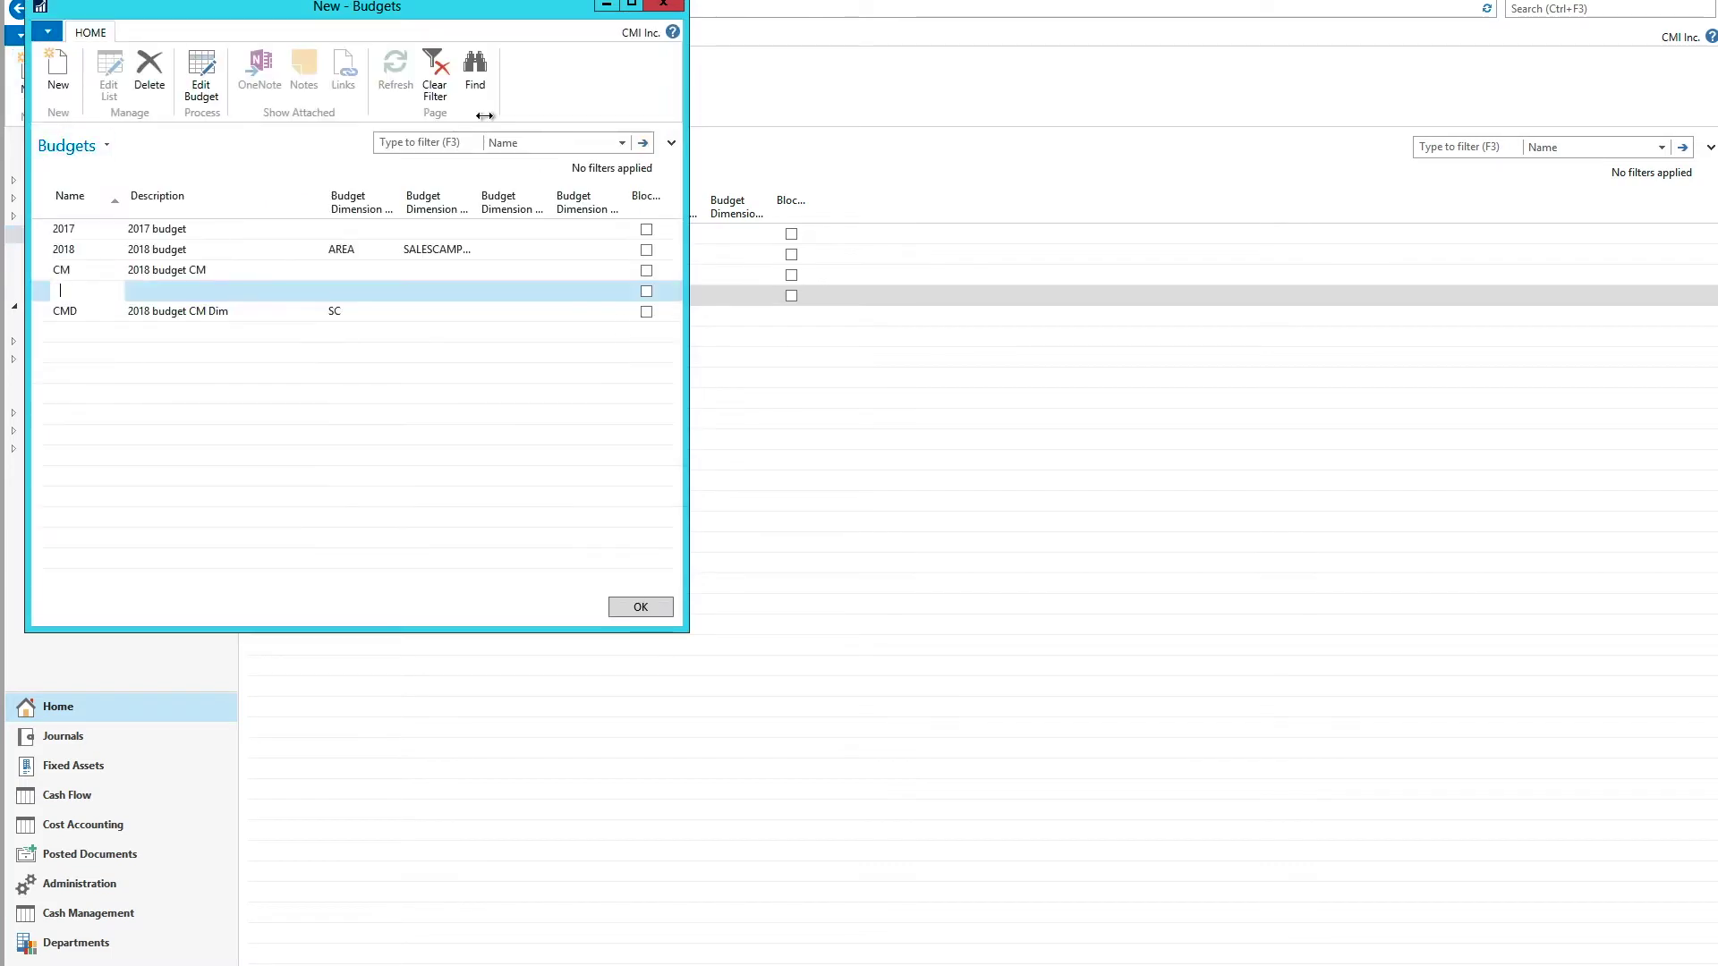
drag(436, 7, 843, 77)
text(CMD2)
key(Tab)
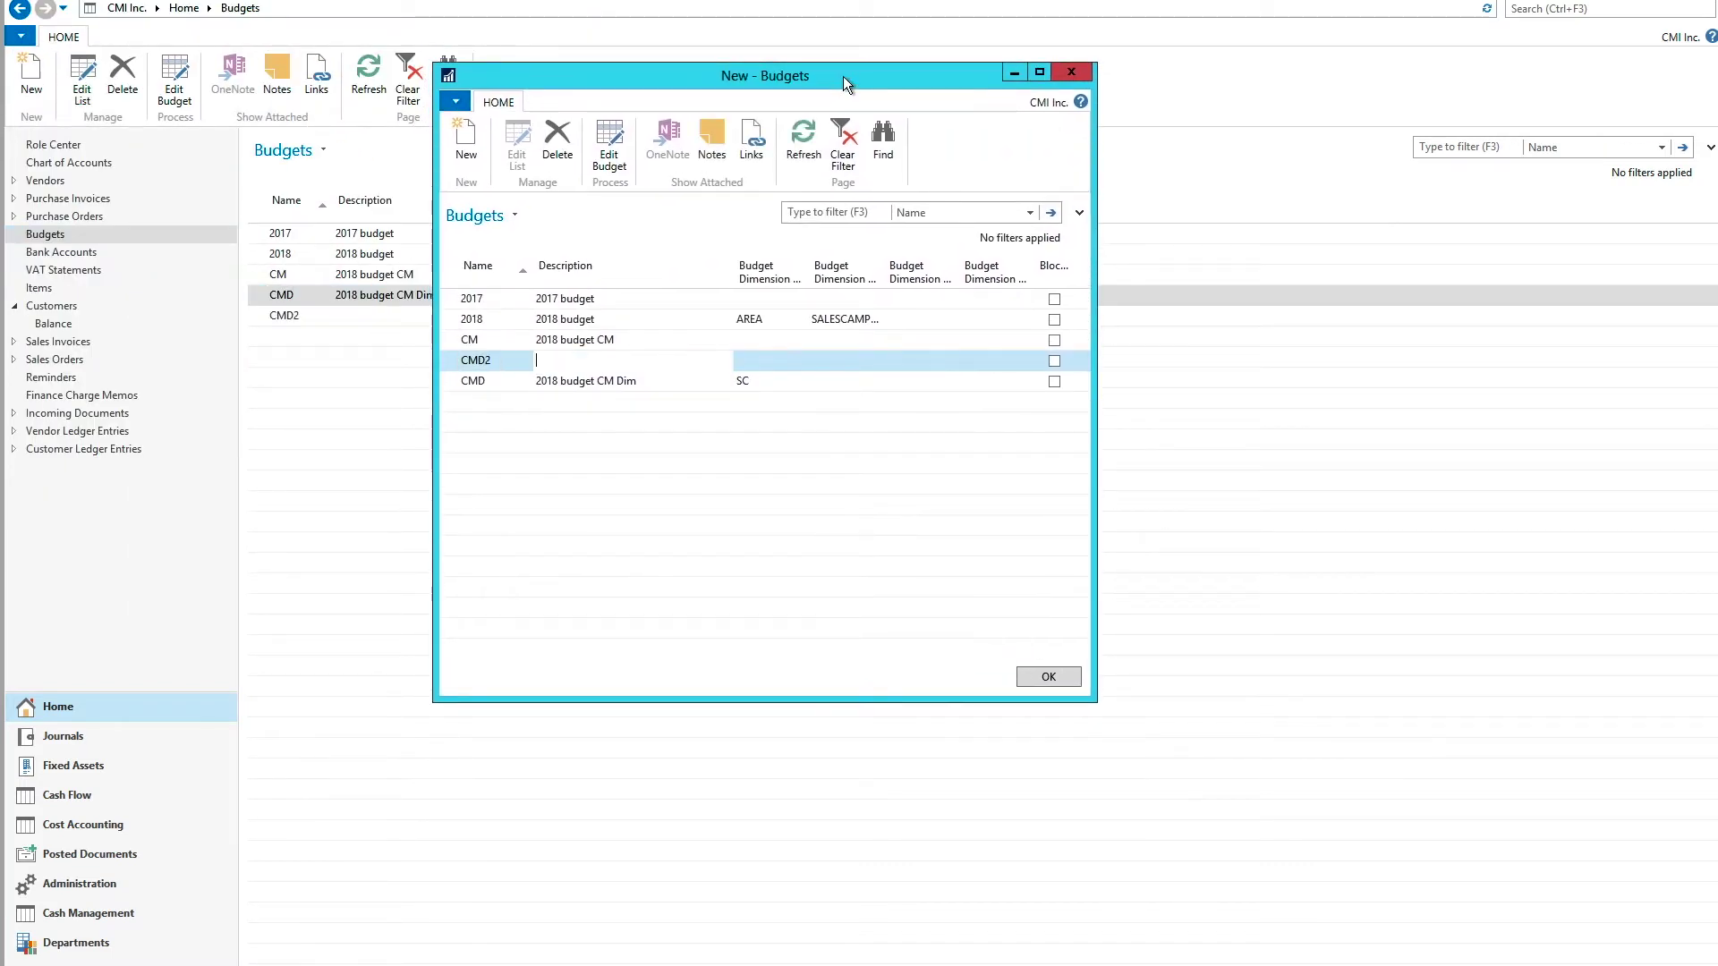
text(2018 budgeteCM Dim 2)
key(Tab)
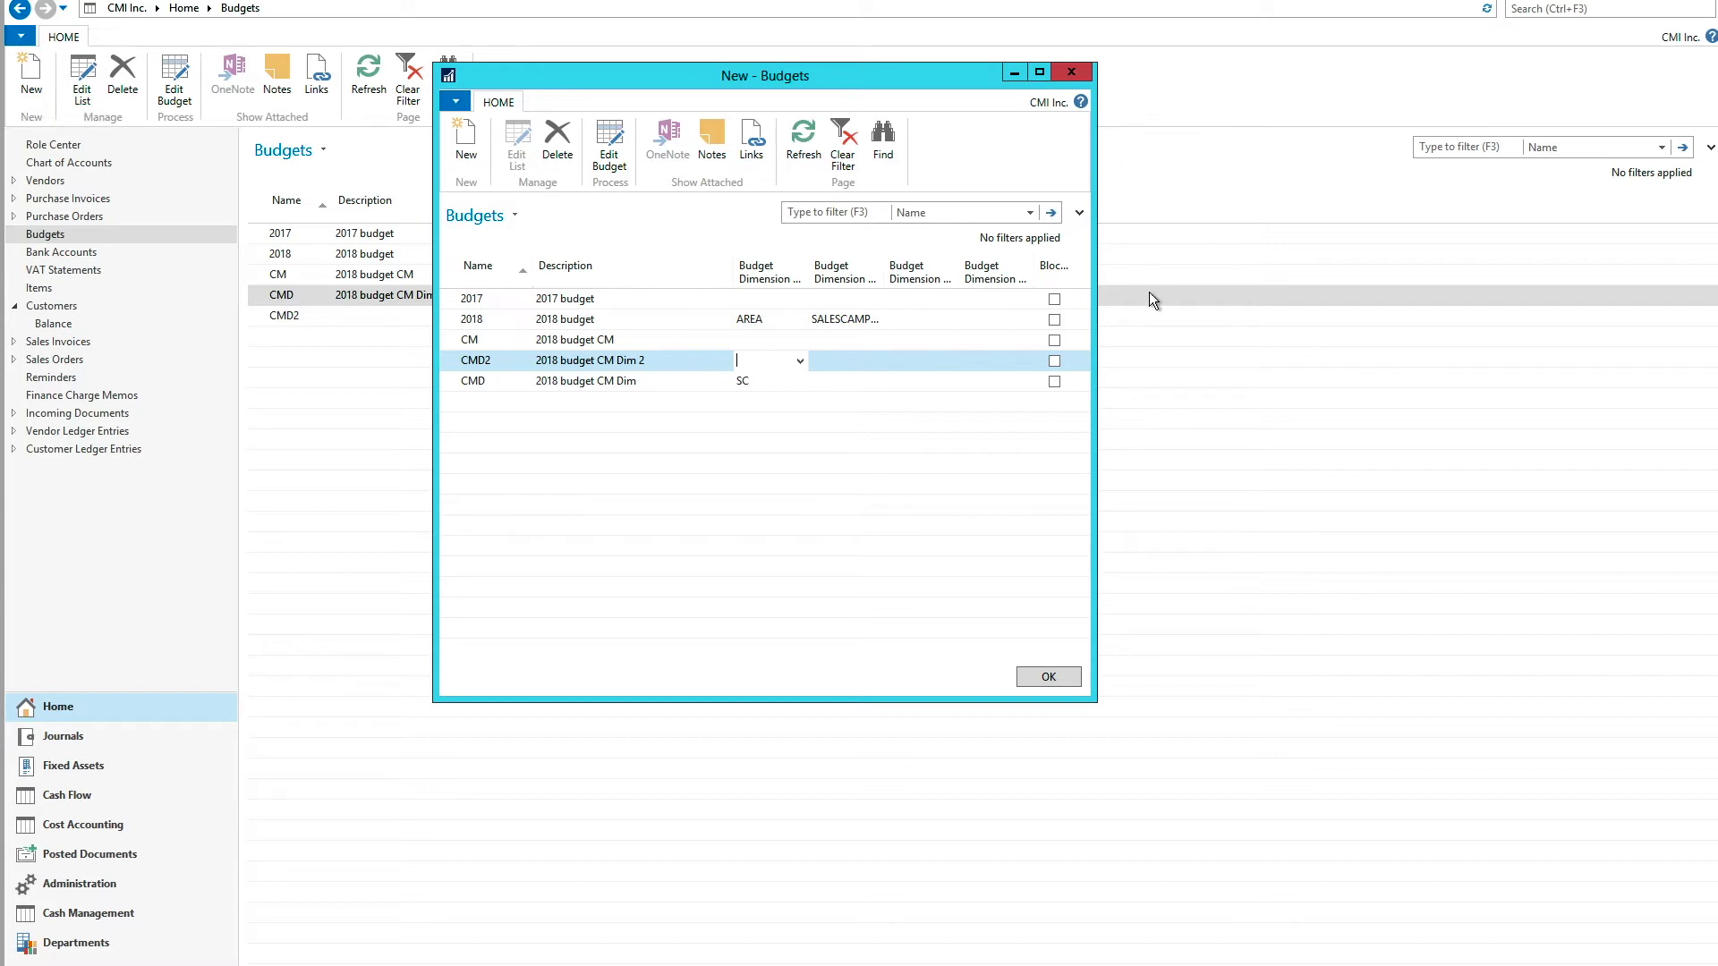
Step: Set CMD2's budget dimensions to SC (dimension 1) and BUSINESSGROUP (dimension 2)
click(800, 362)
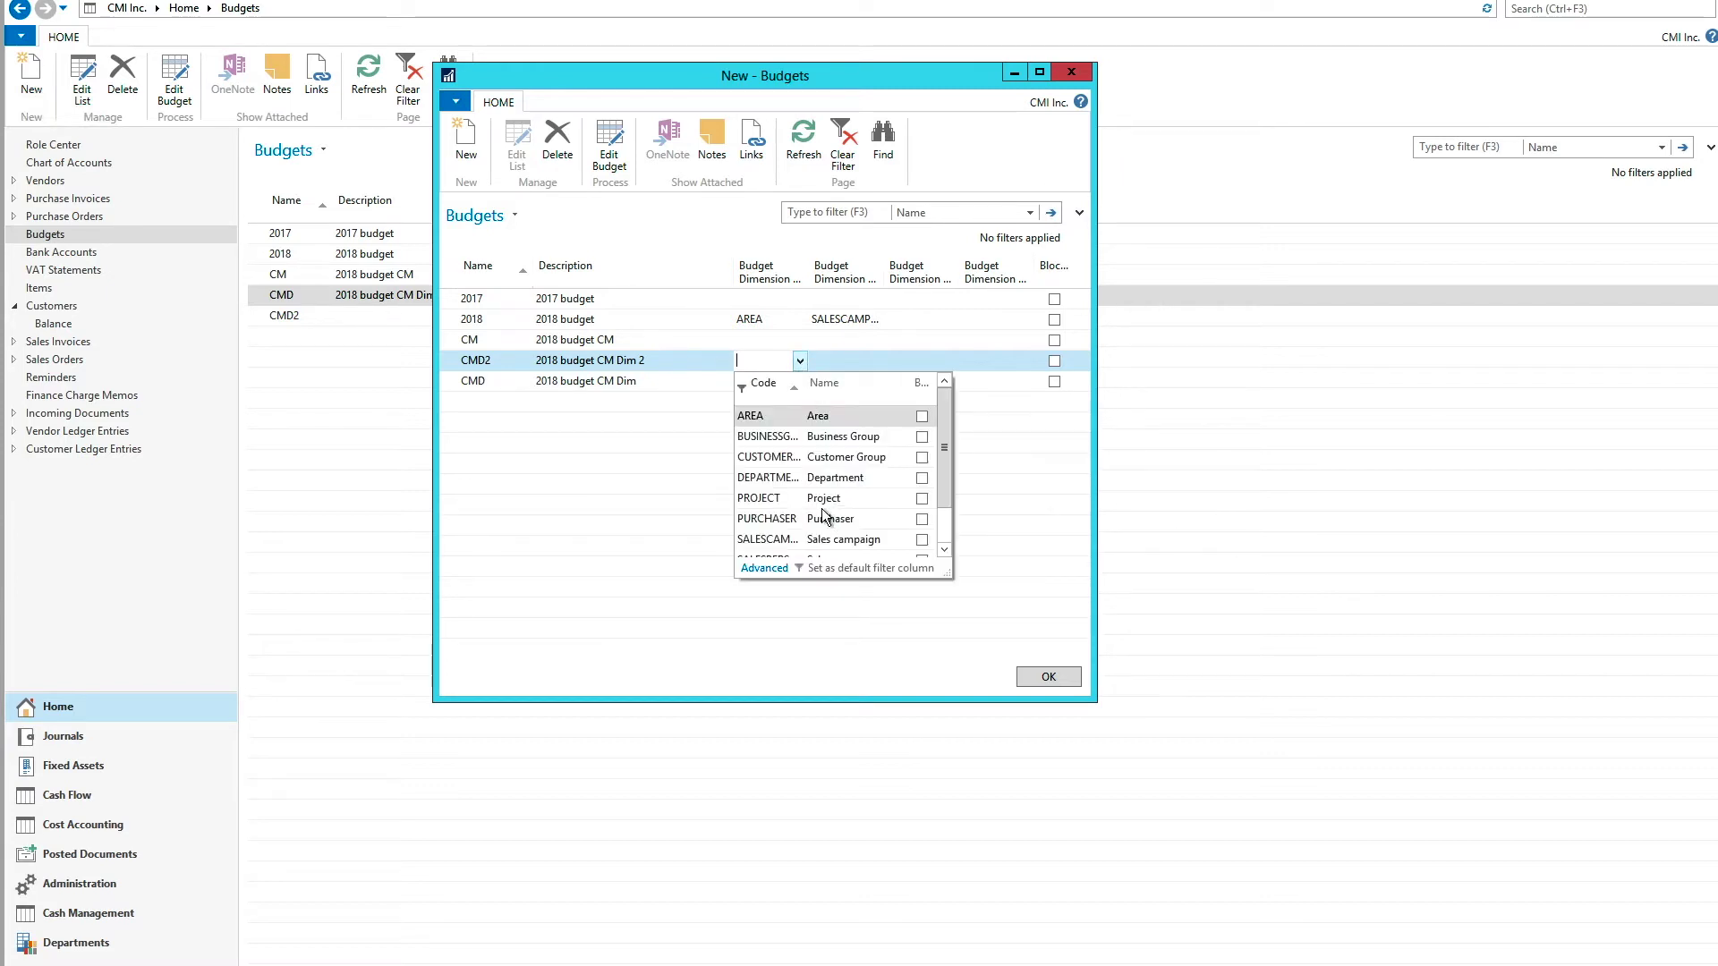
drag(949, 448, 948, 472)
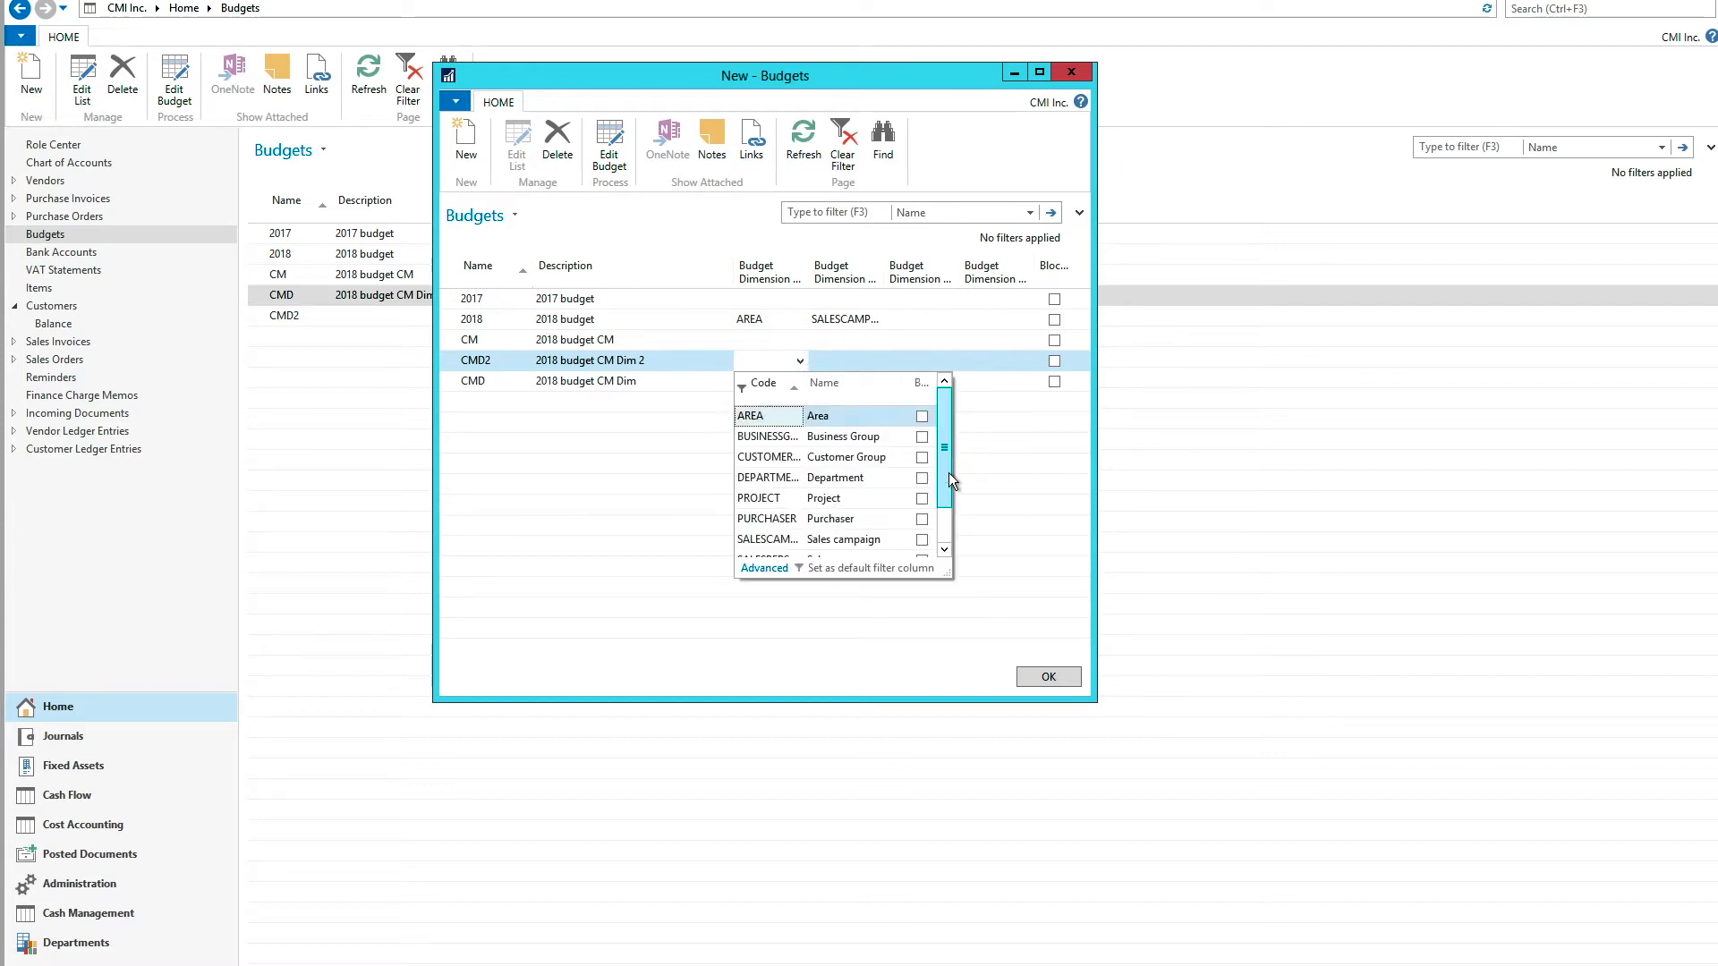
click(743, 541)
click(841, 361)
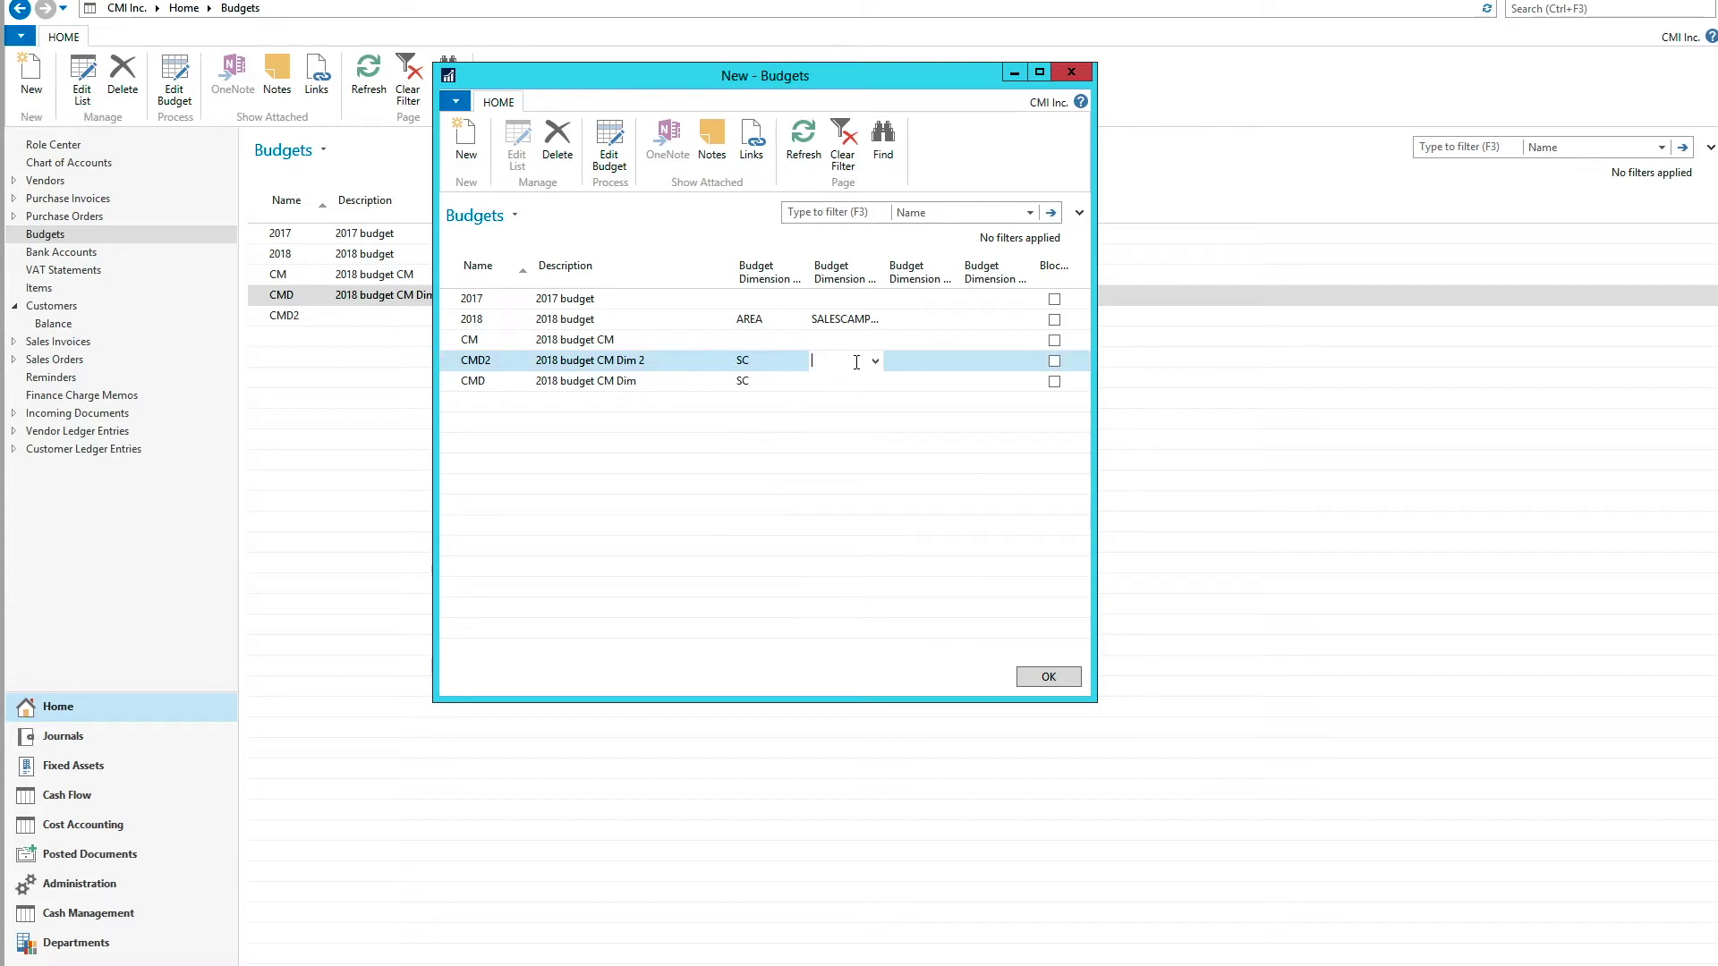
click(876, 362)
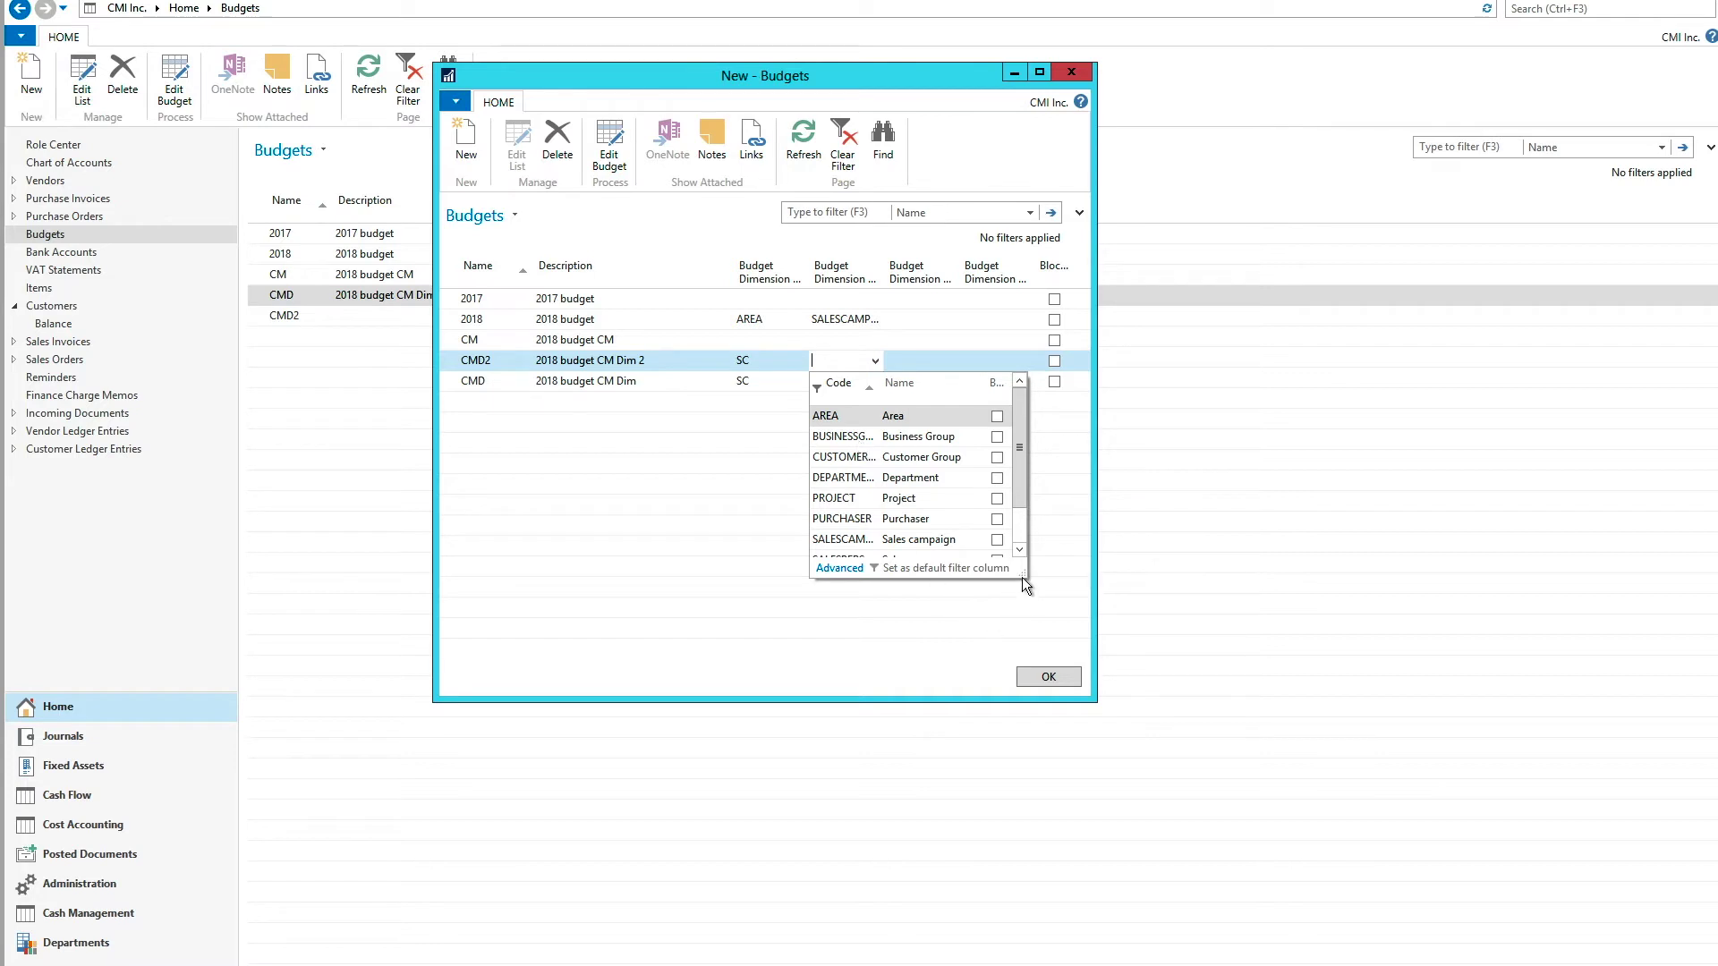
drag(1022, 577, 1256, 671)
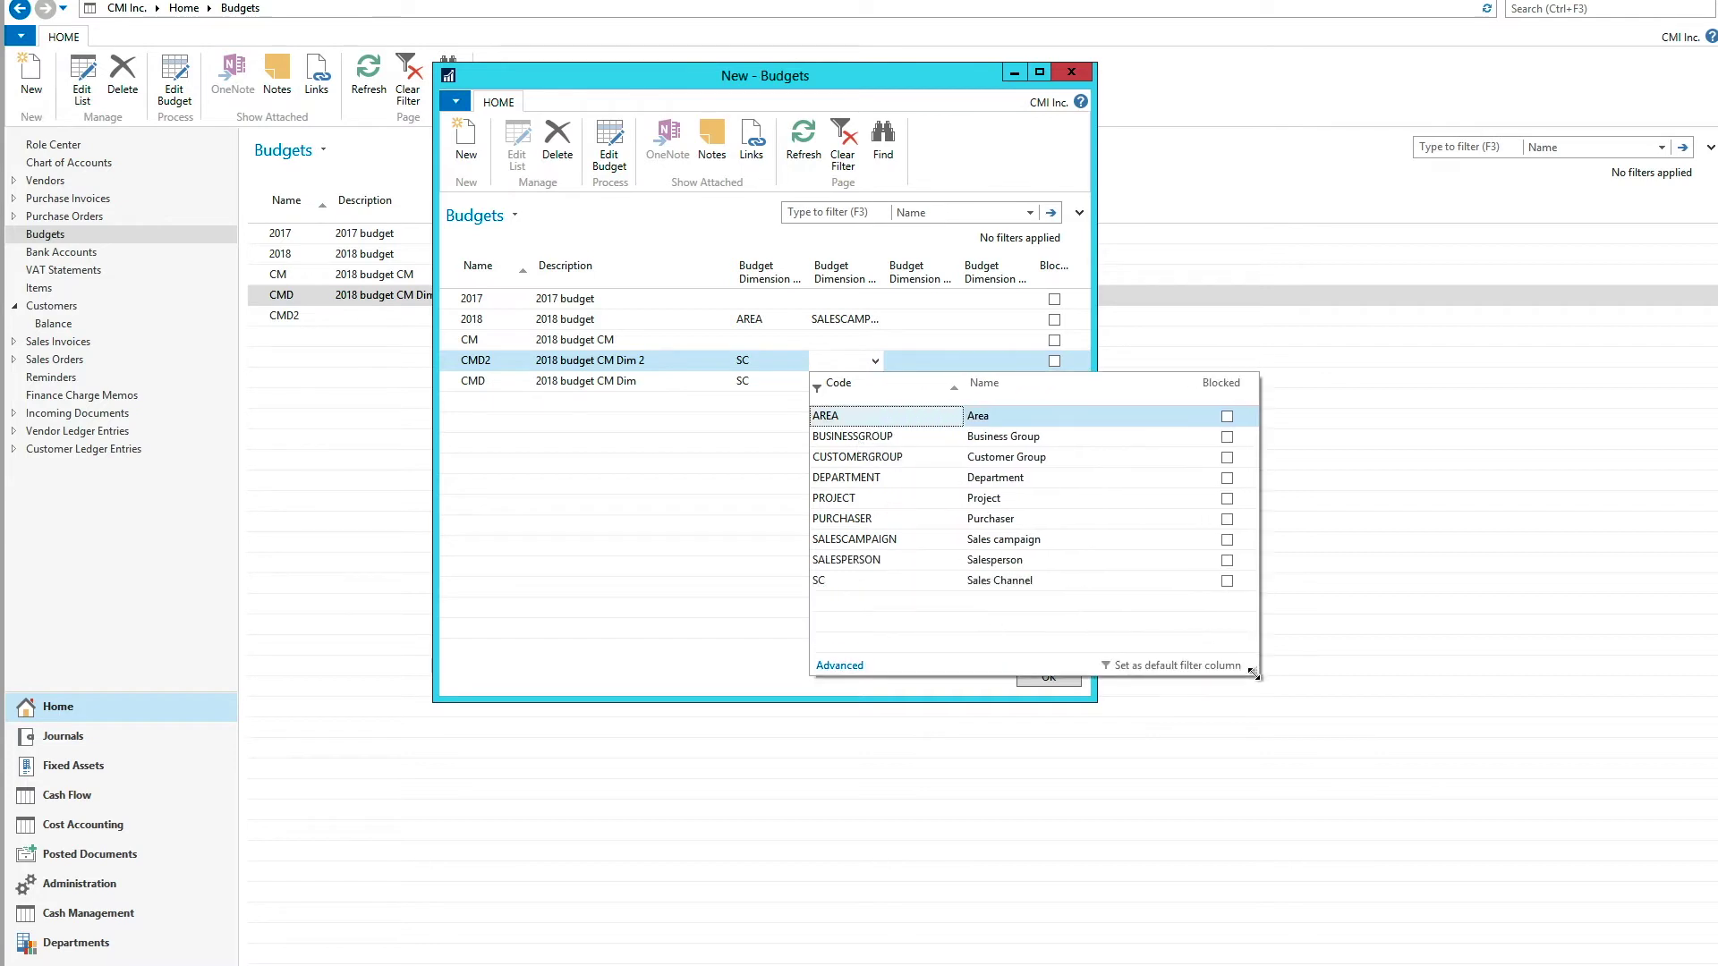
click(858, 439)
click(830, 356)
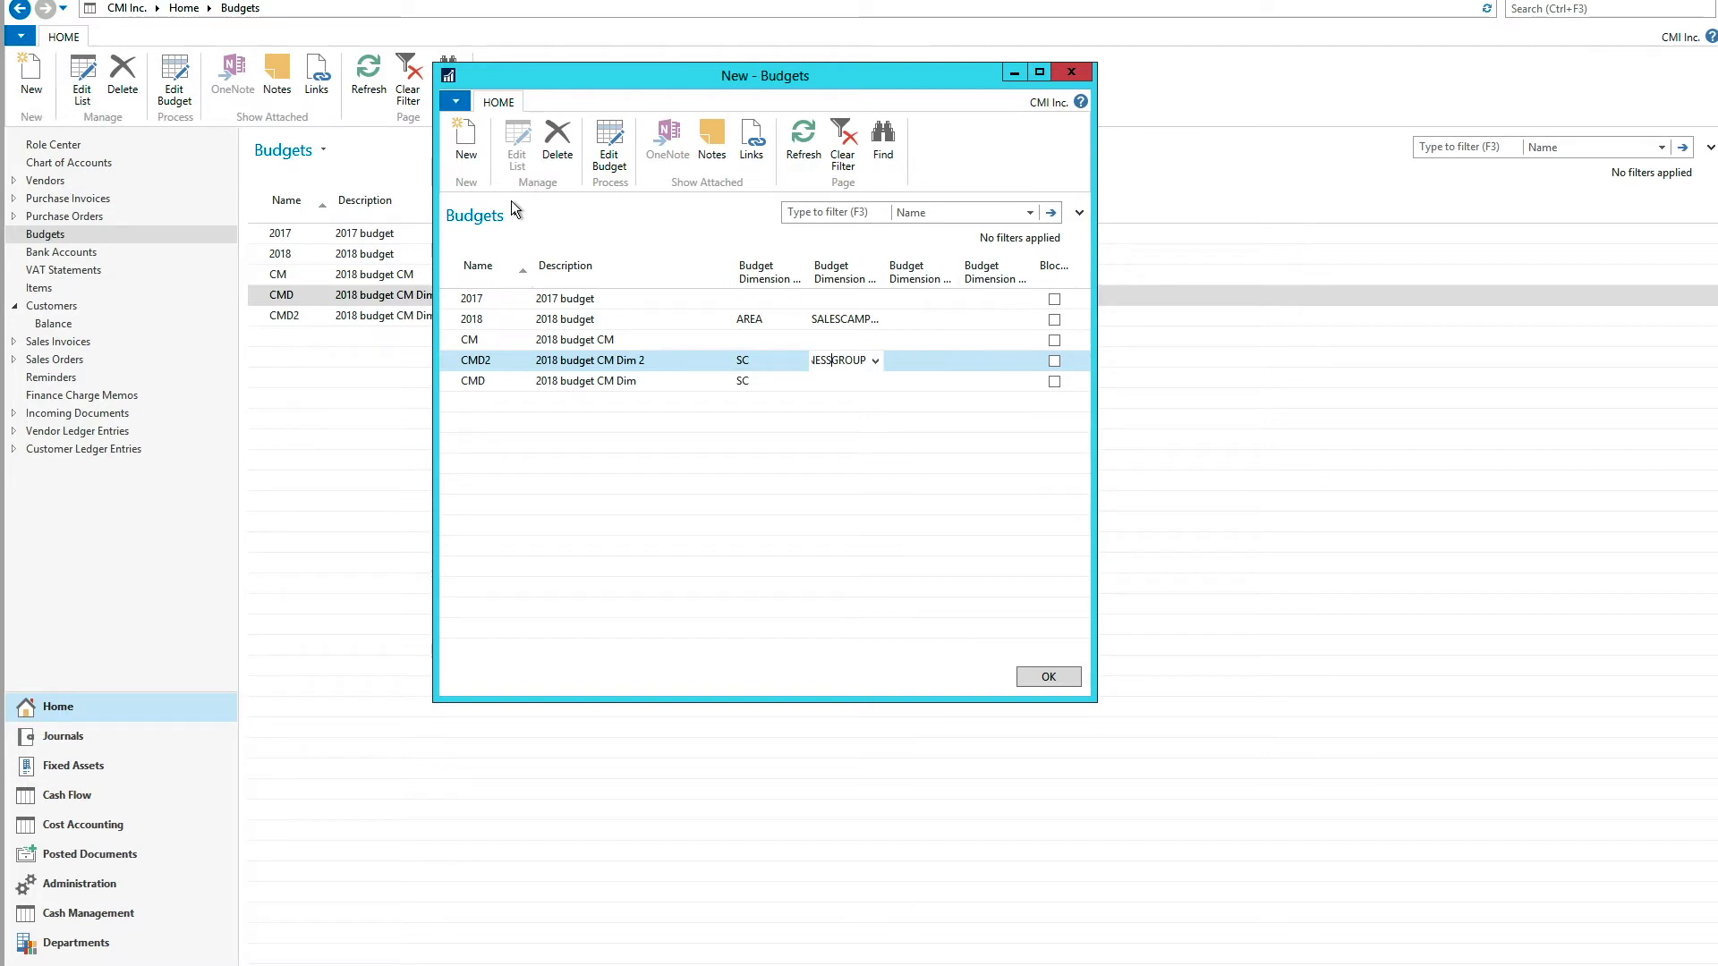
Step: Open budget CMD2 in Edit - Budget and enlarge the window to show the quarterly matrix
click(610, 143)
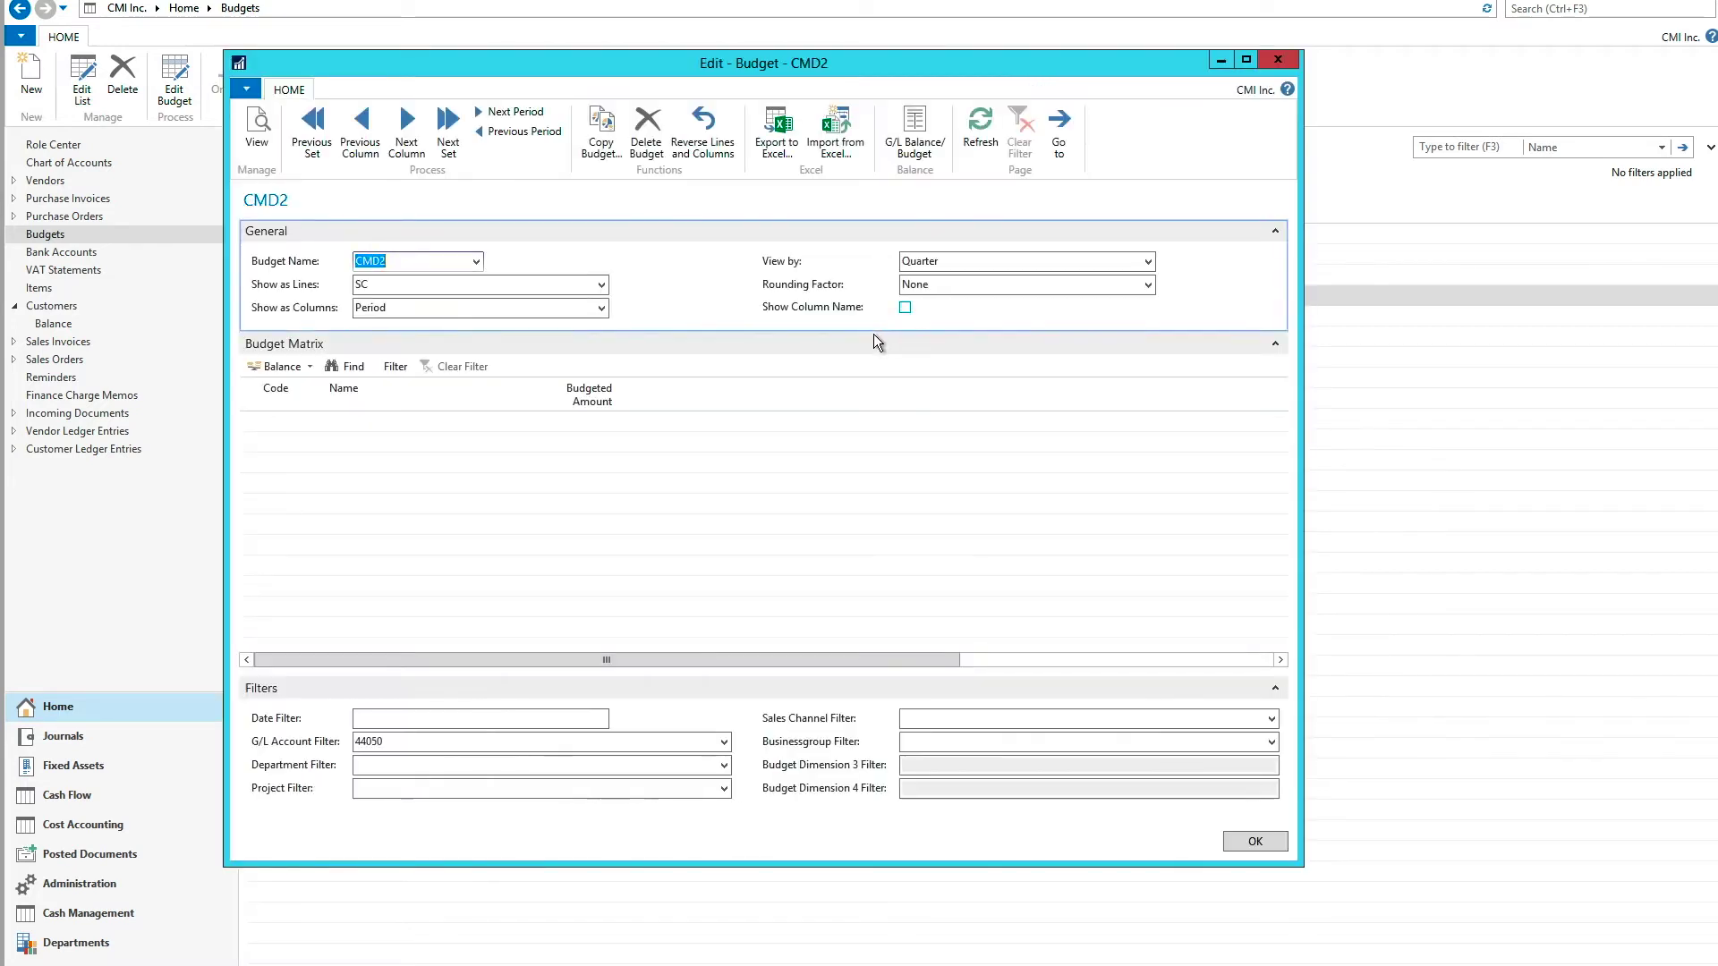
drag(789, 46, 826, 13)
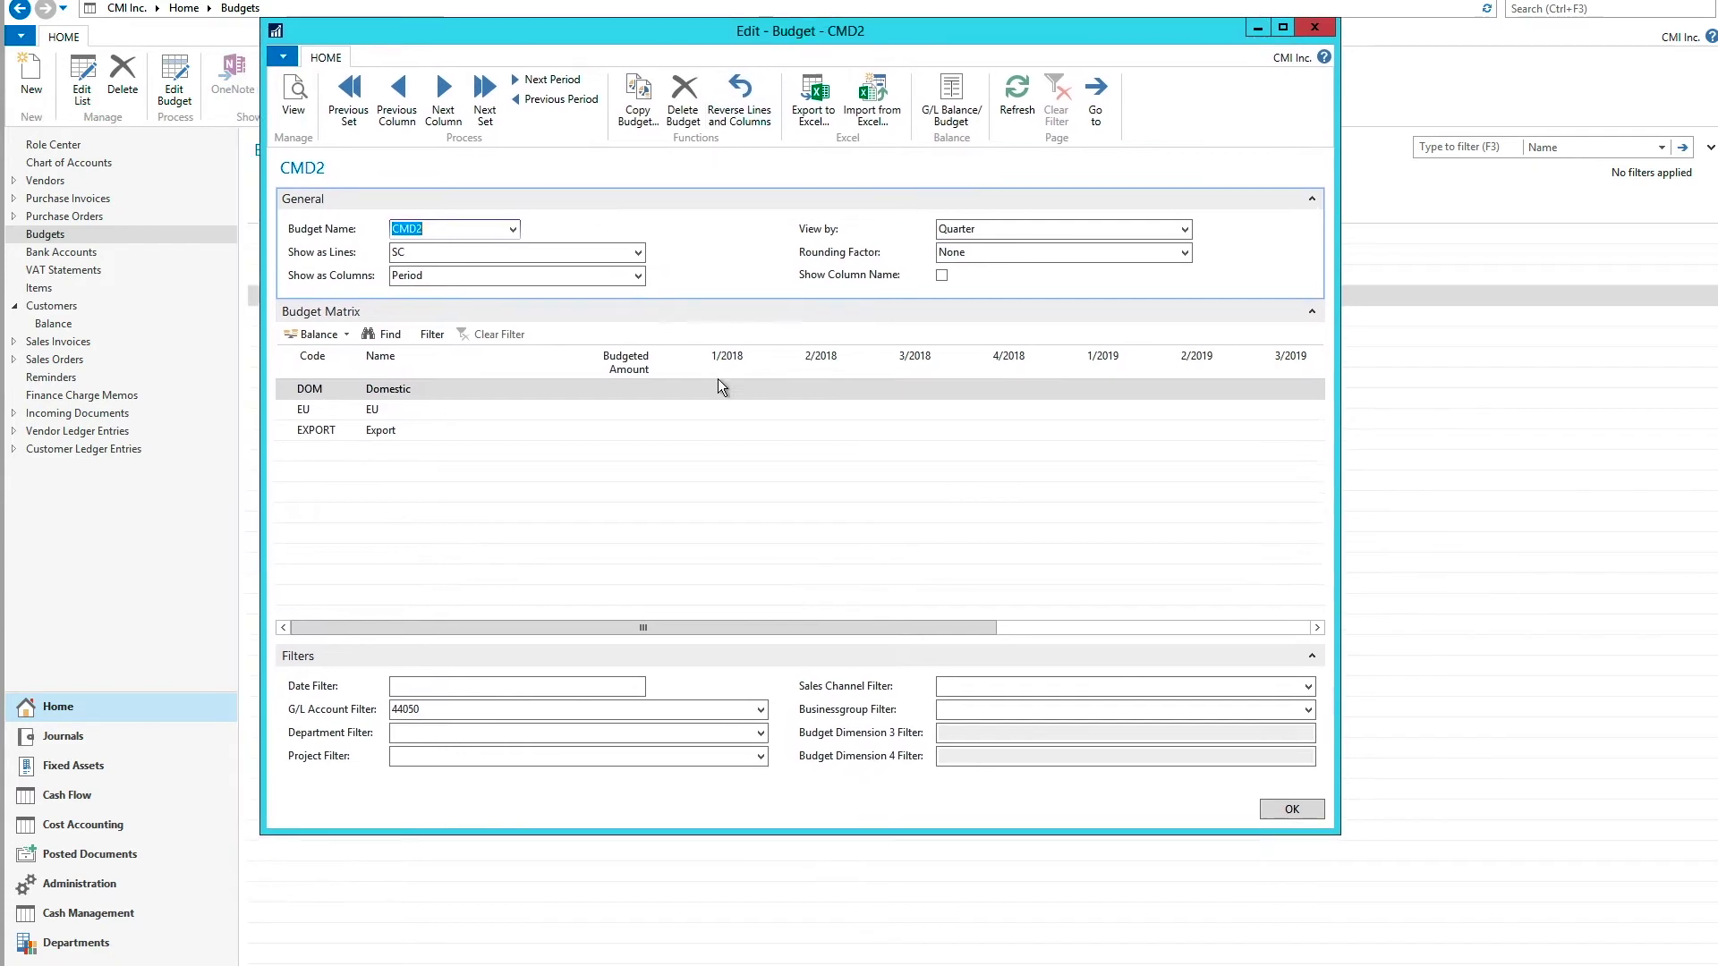
drag(730, 832, 730, 886)
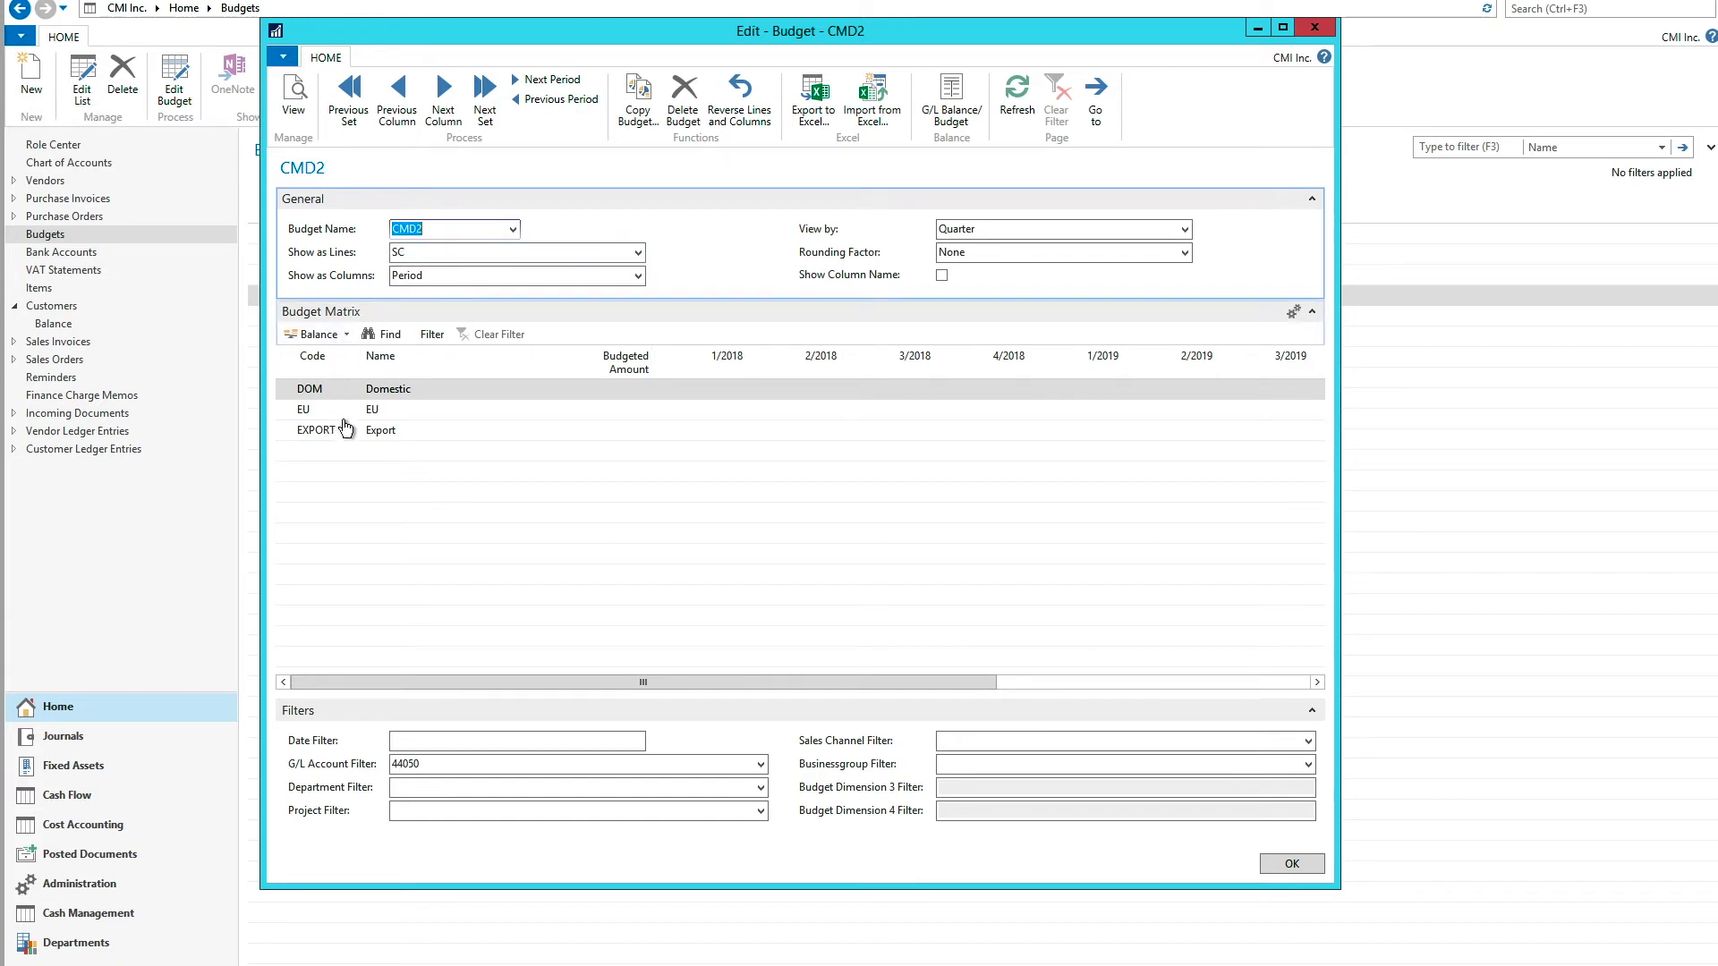
Step: Show business groups HOME, INDUSTRIAL, INTERCOMPANY and OFFICE as columns for 01/01/18..03/31/18
click(639, 277)
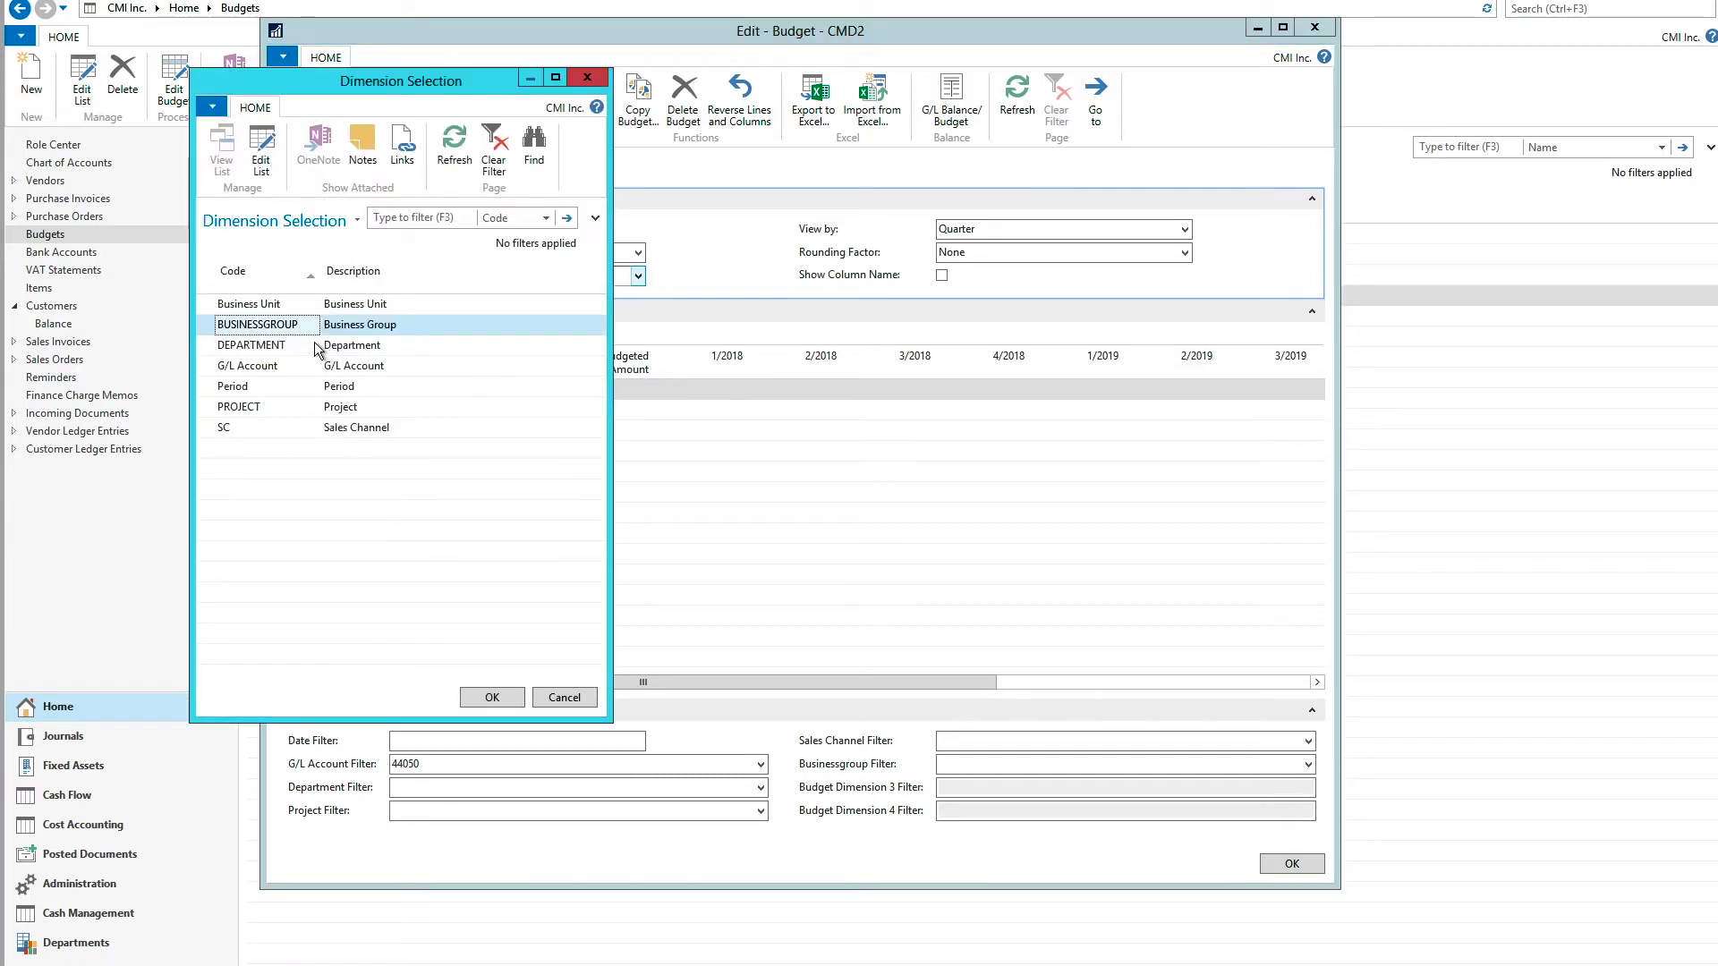
click(480, 700)
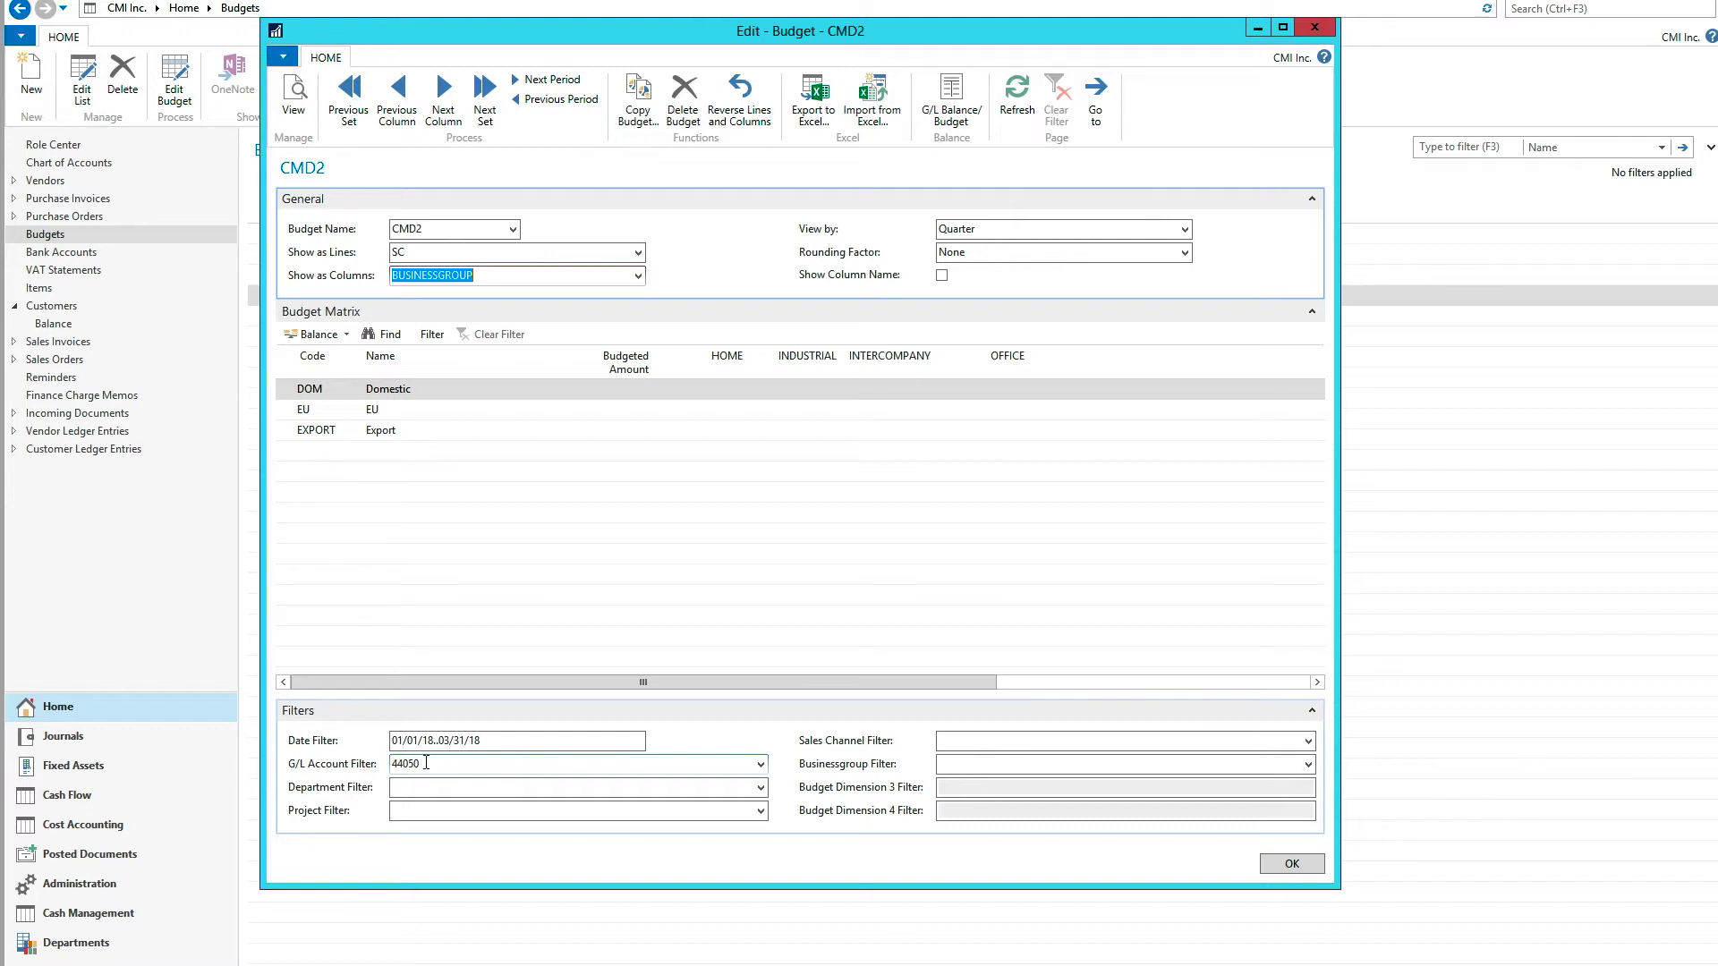
click(633, 488)
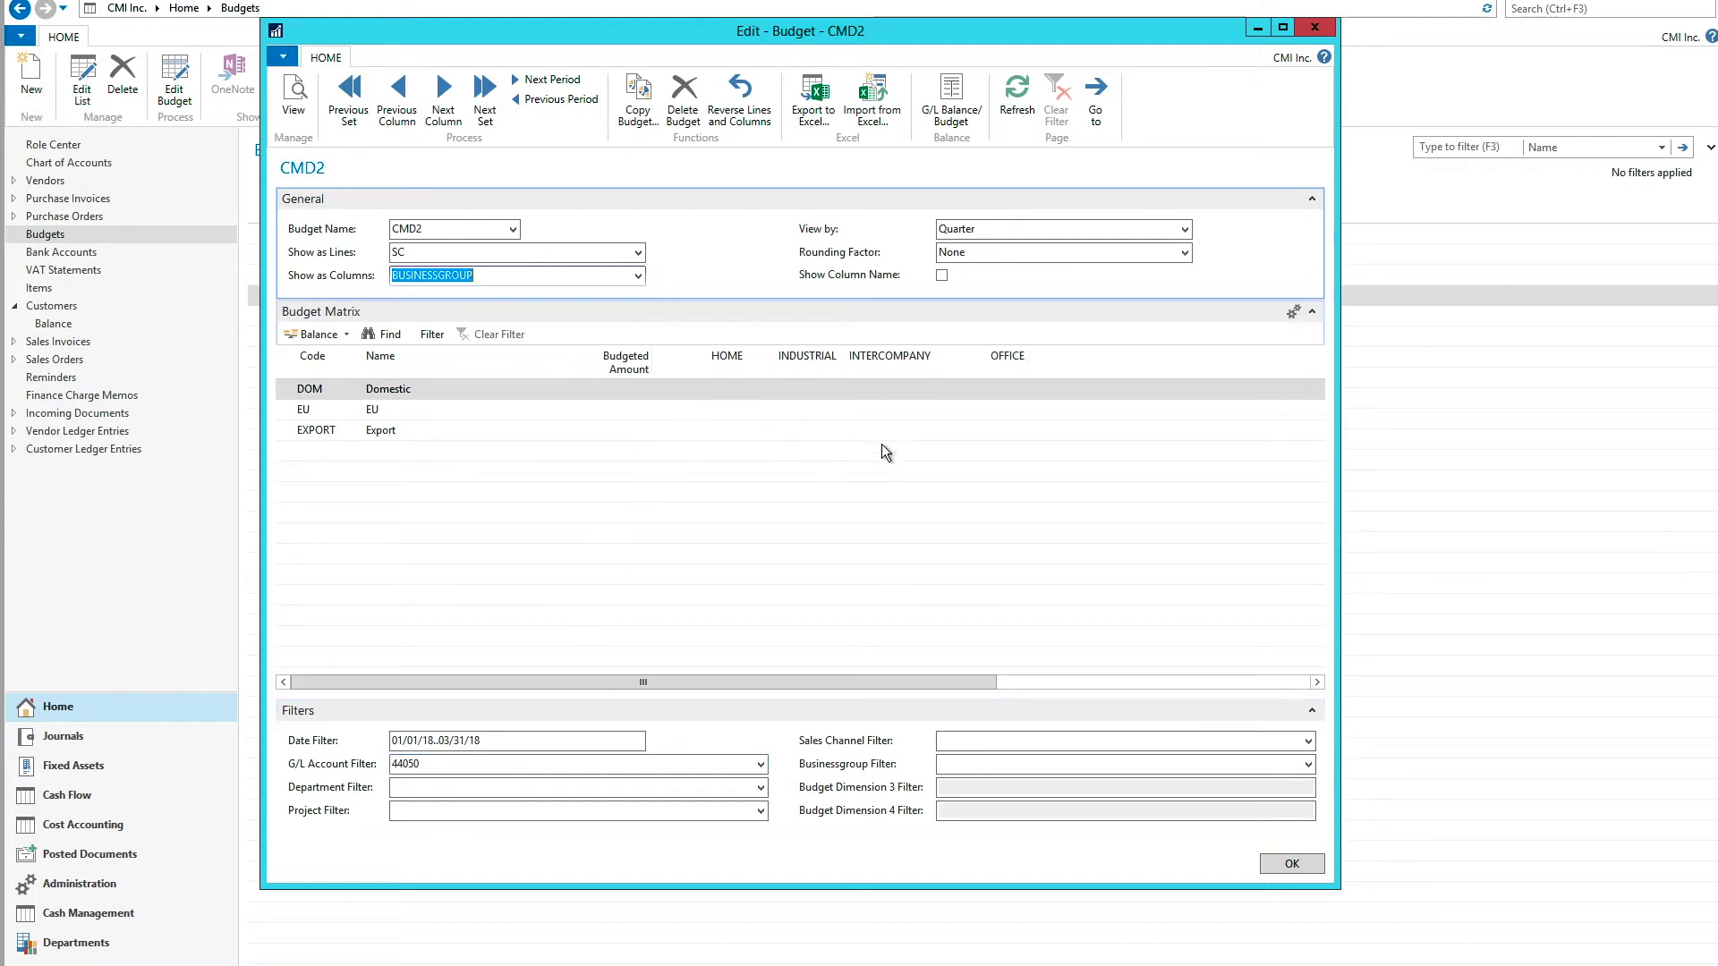
click(442, 761)
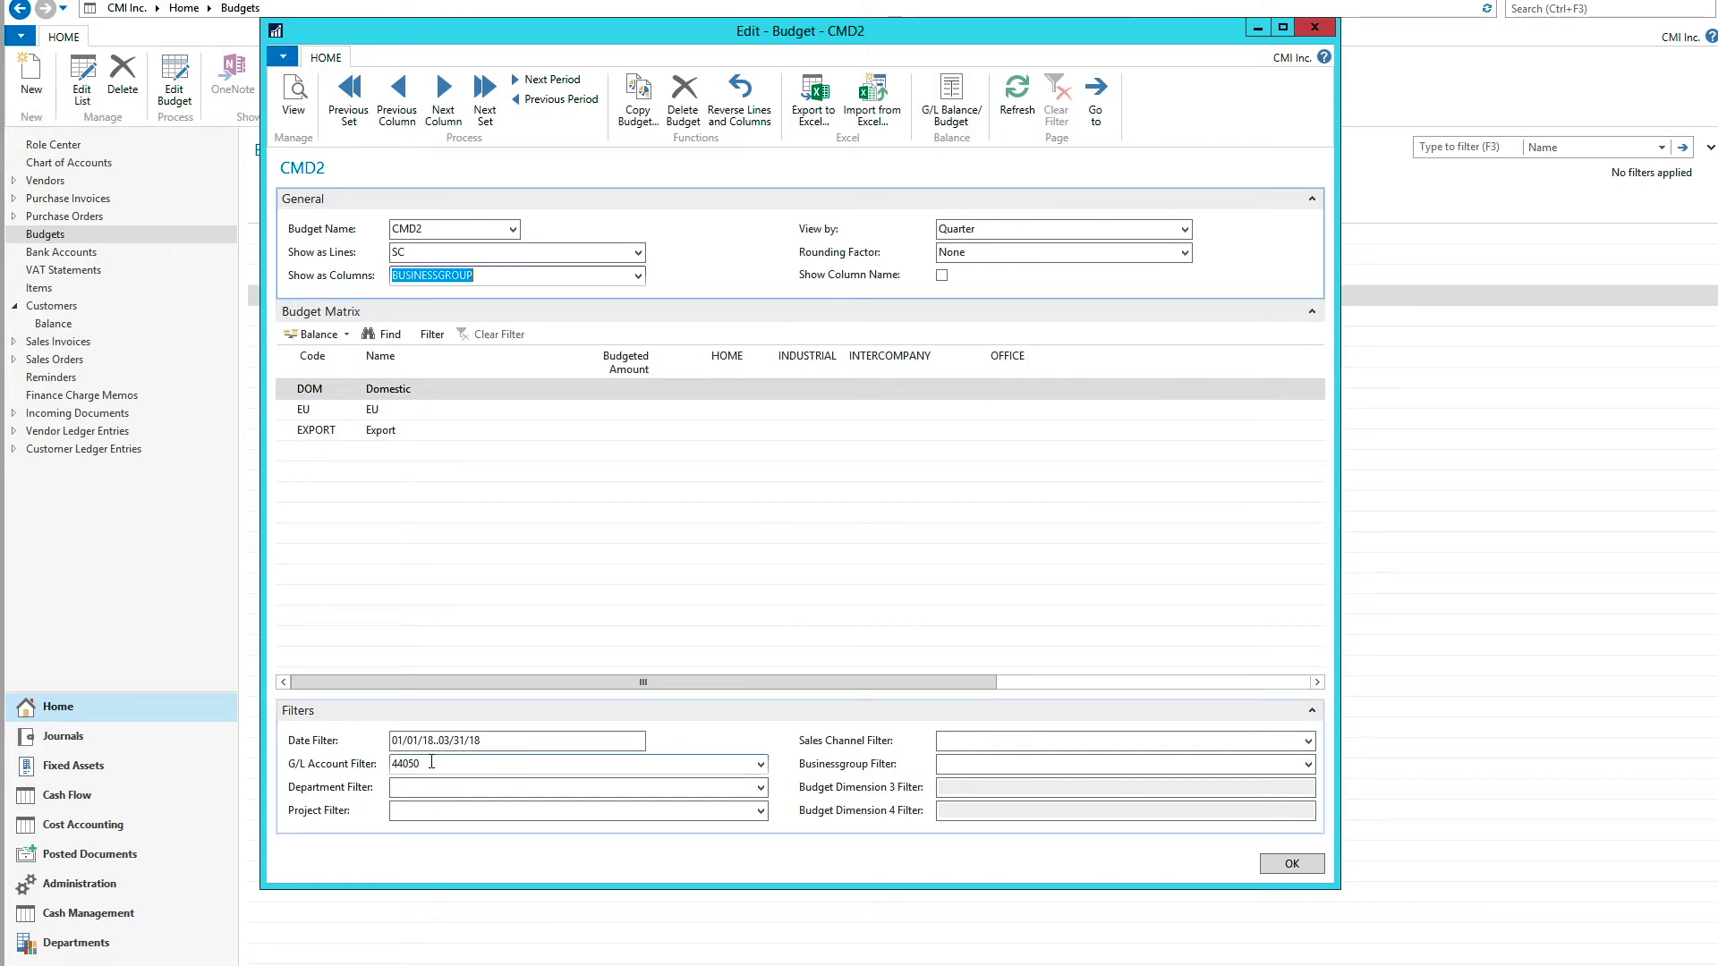
click(483, 742)
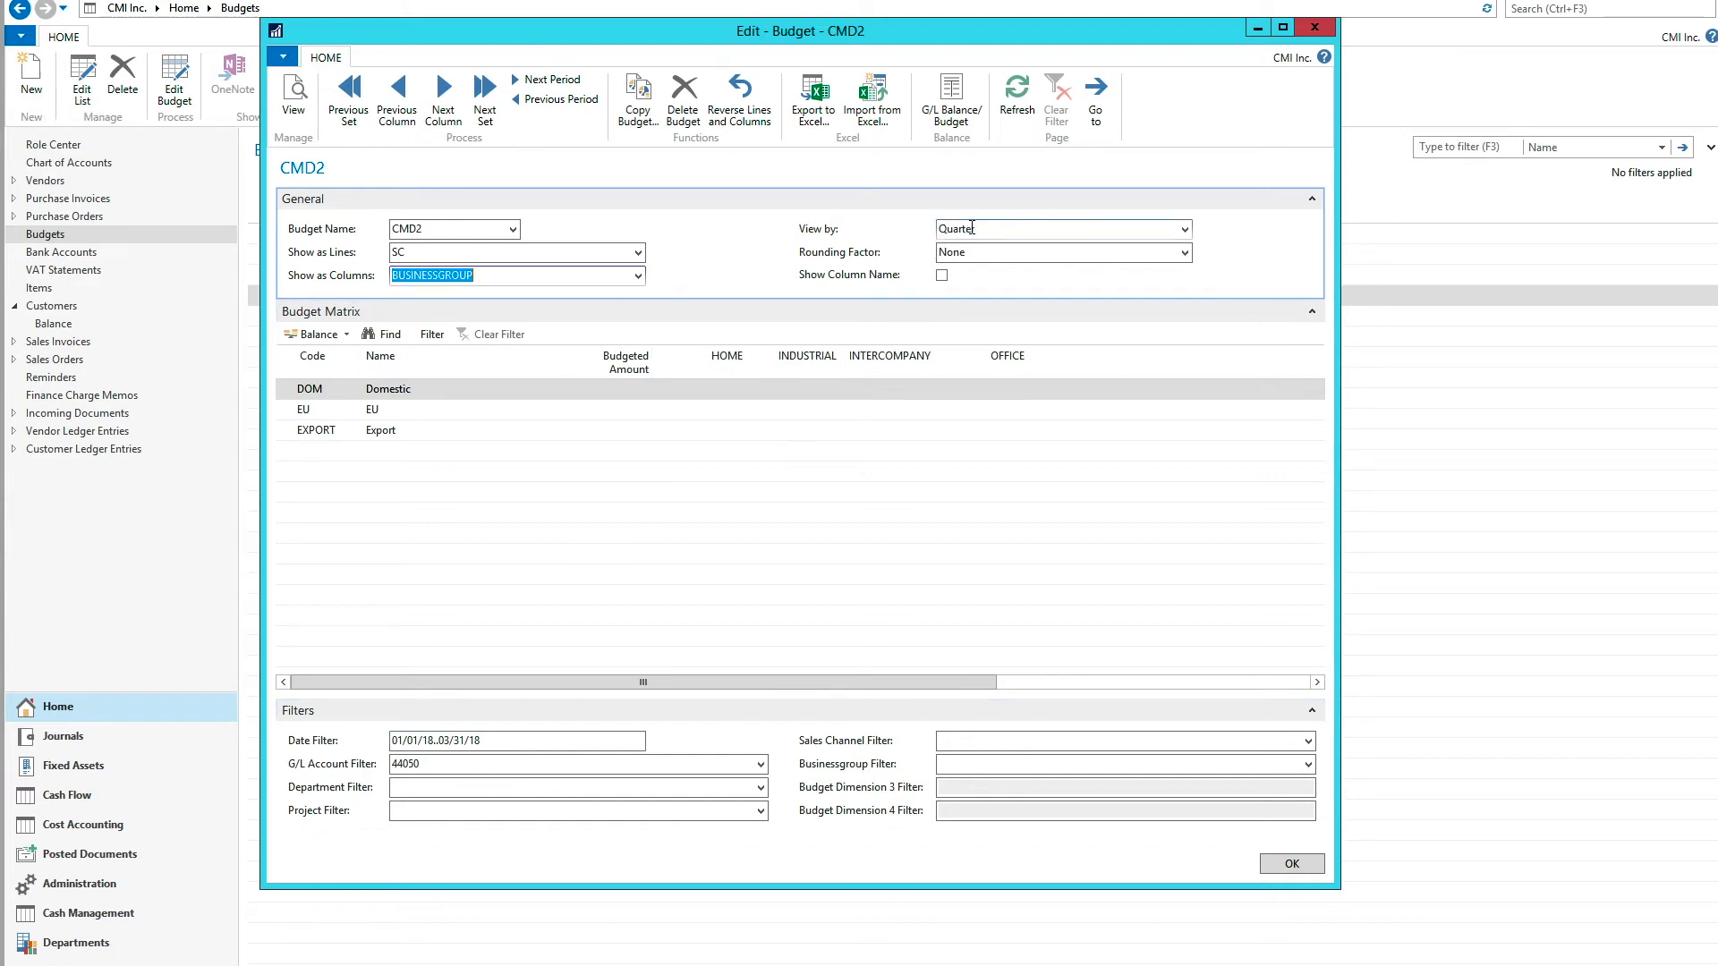
click(546, 80)
click(537, 97)
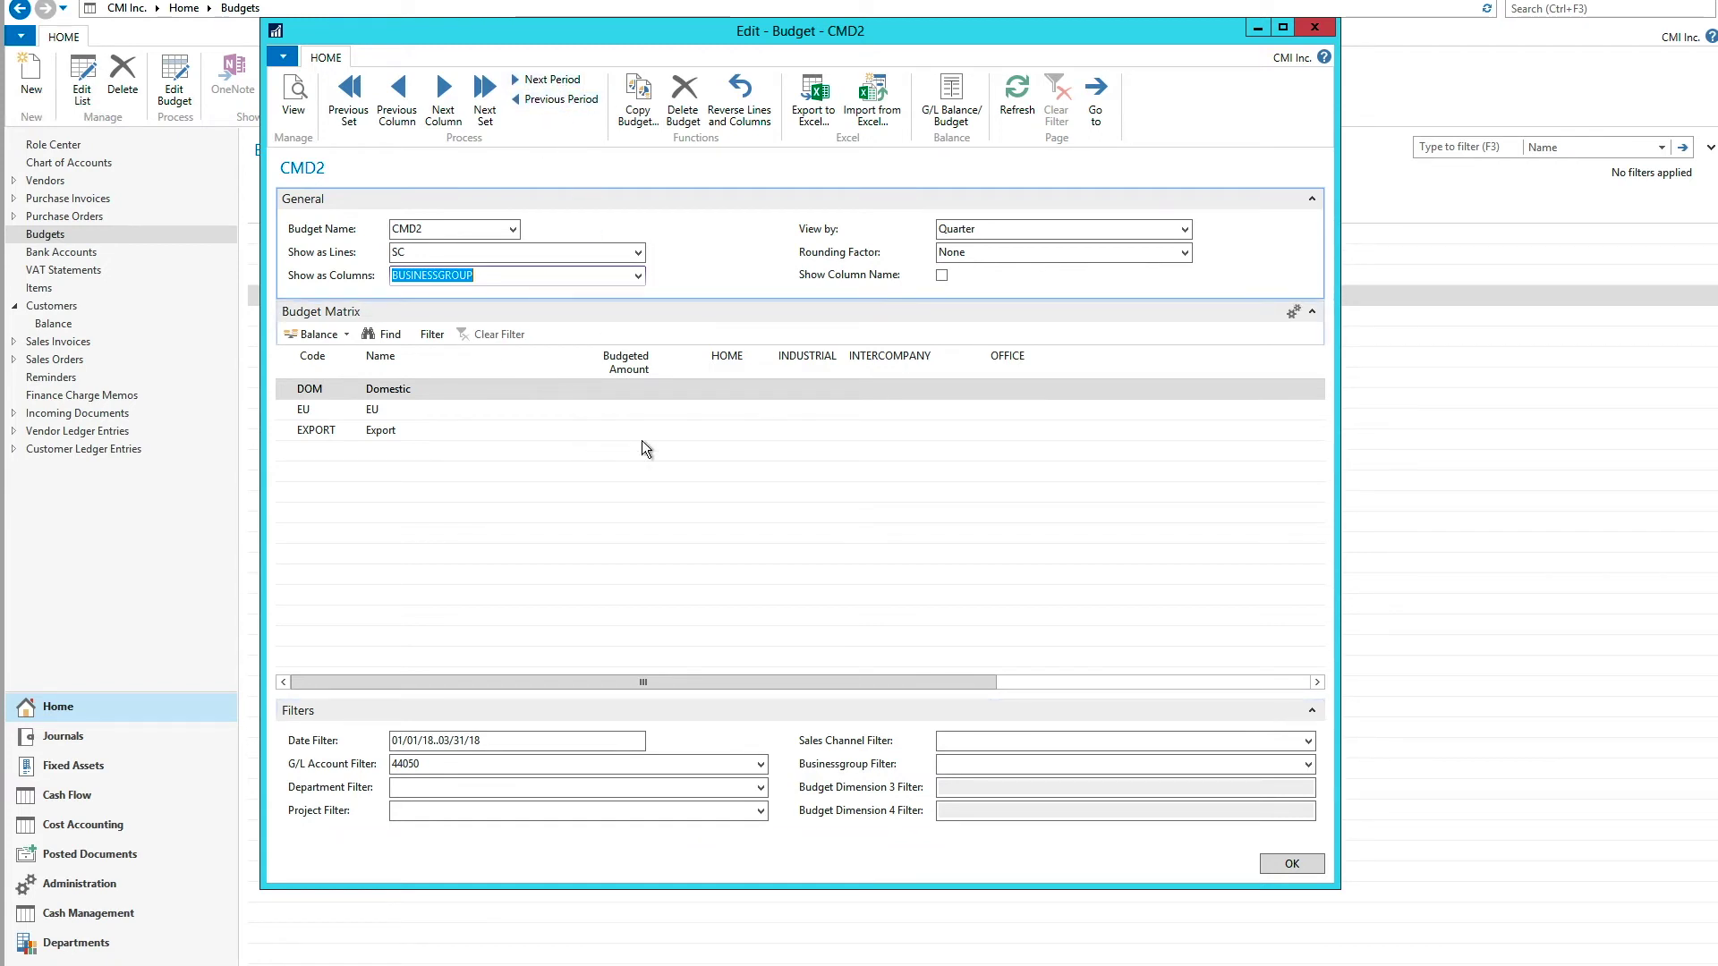
Step: Enter DOM budgets: -50,000 HOME, -25,000 INDUSTRIAL and -10,000 OFFICE
click(701, 398)
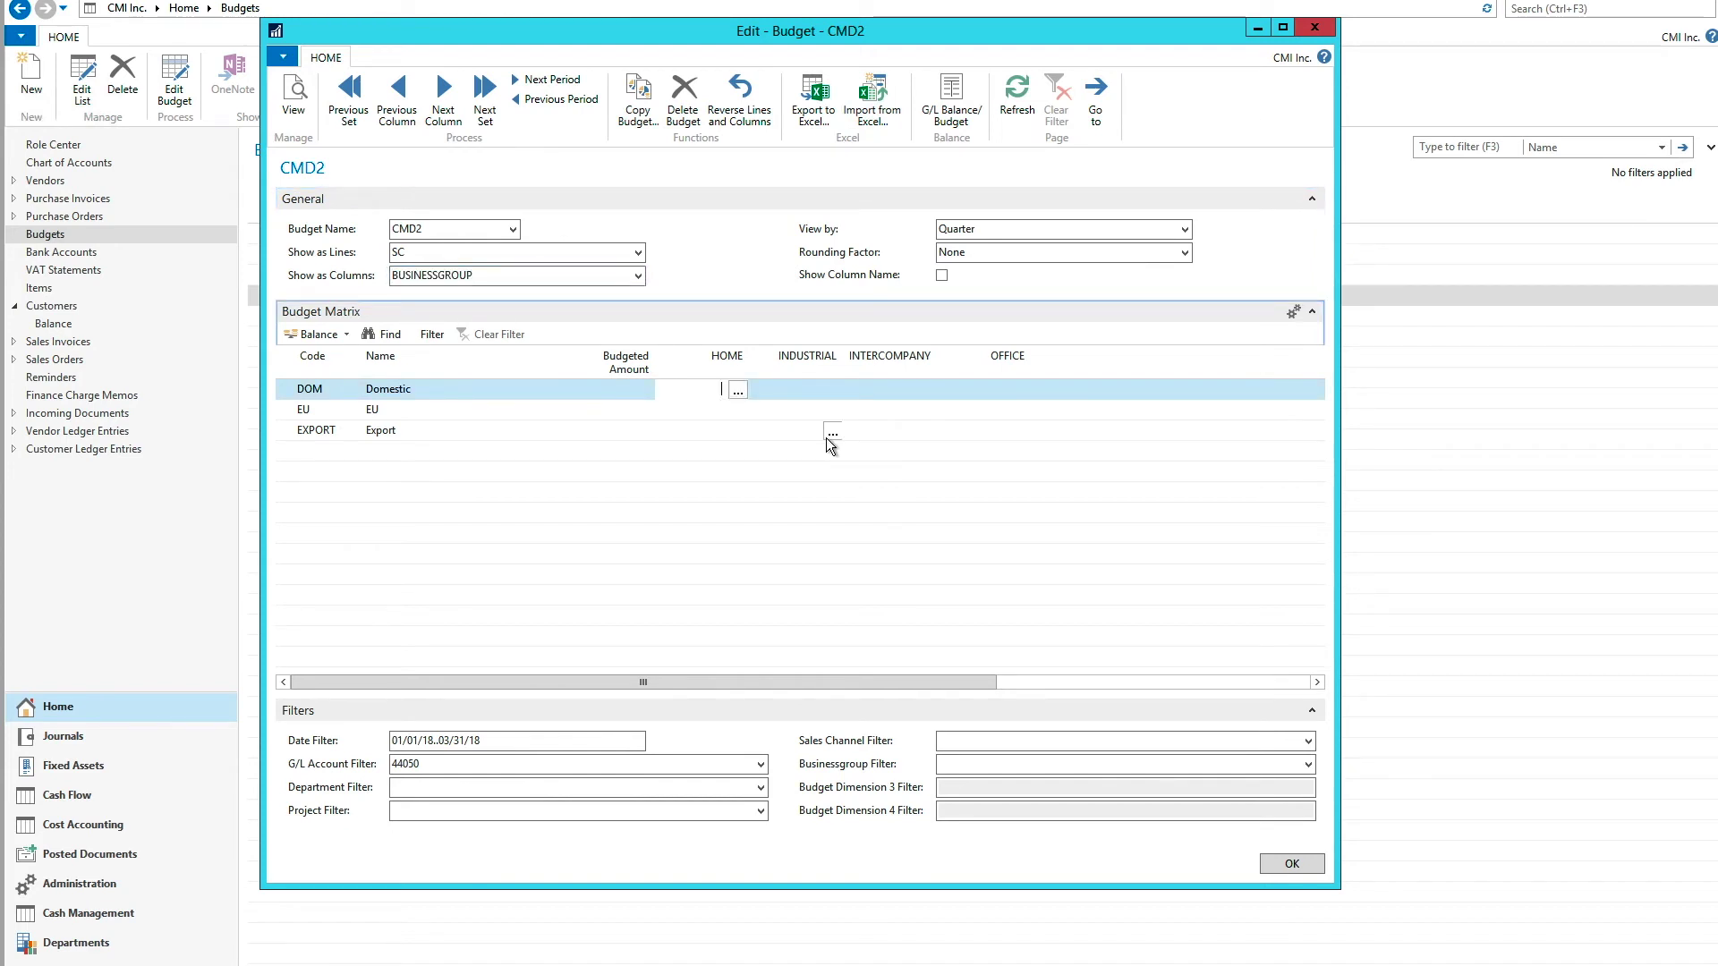
text(-50000)
key(Tab)
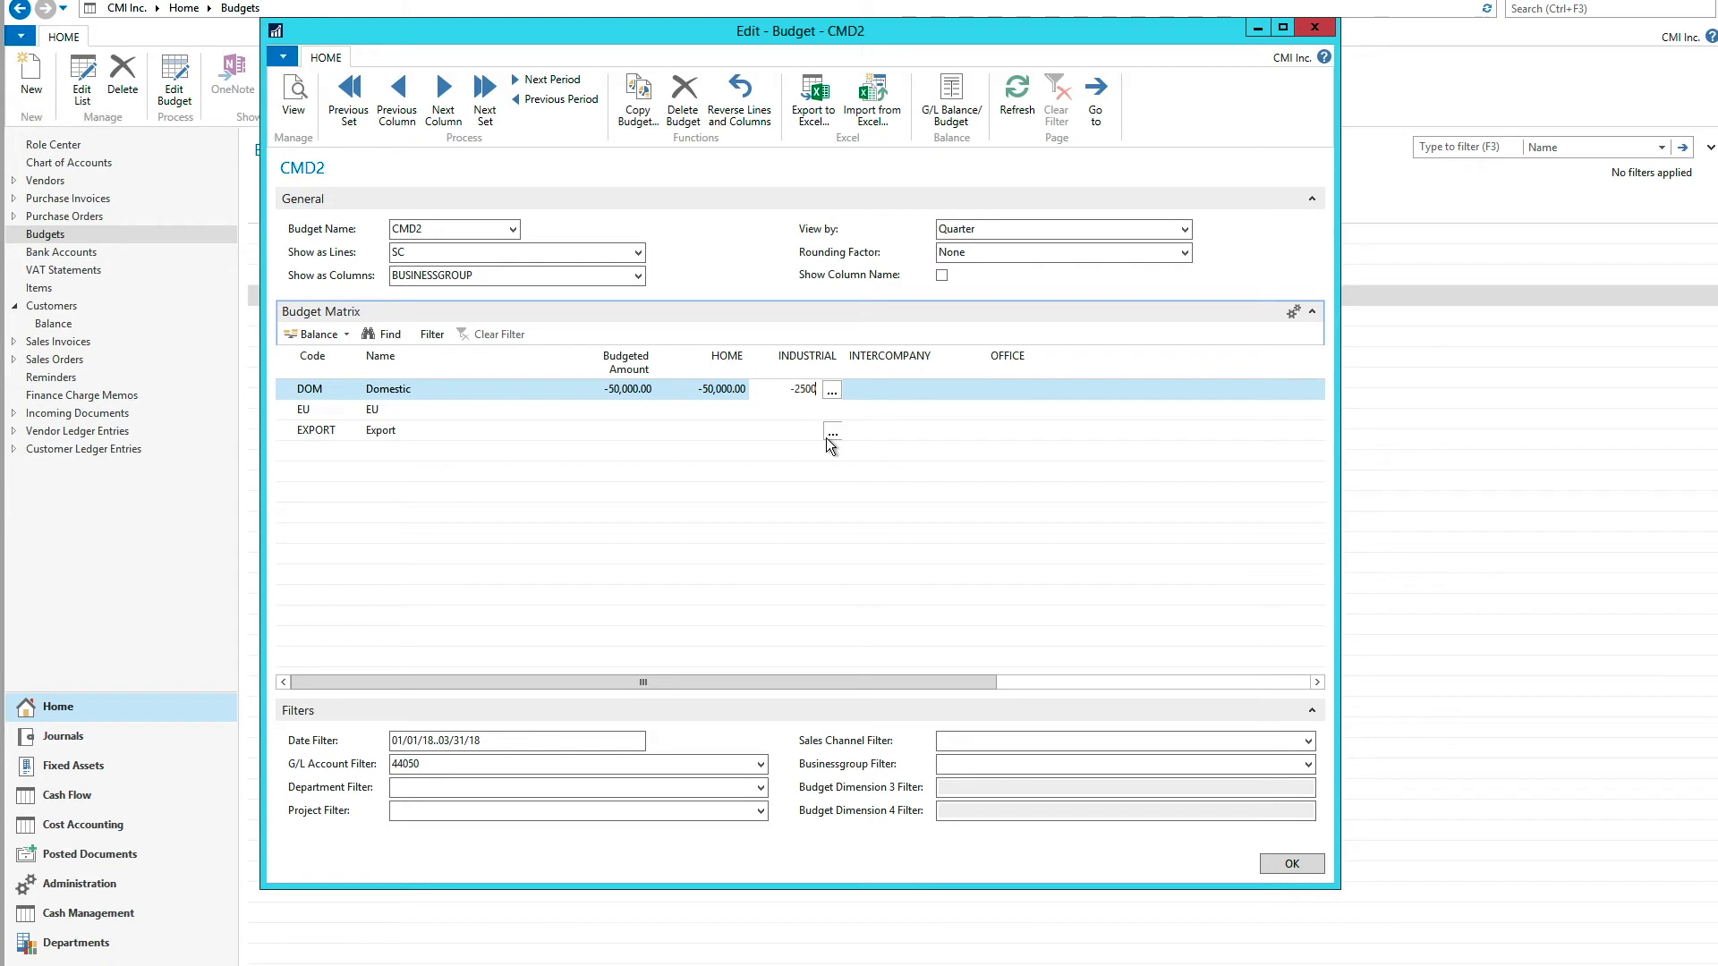
key(Tab)
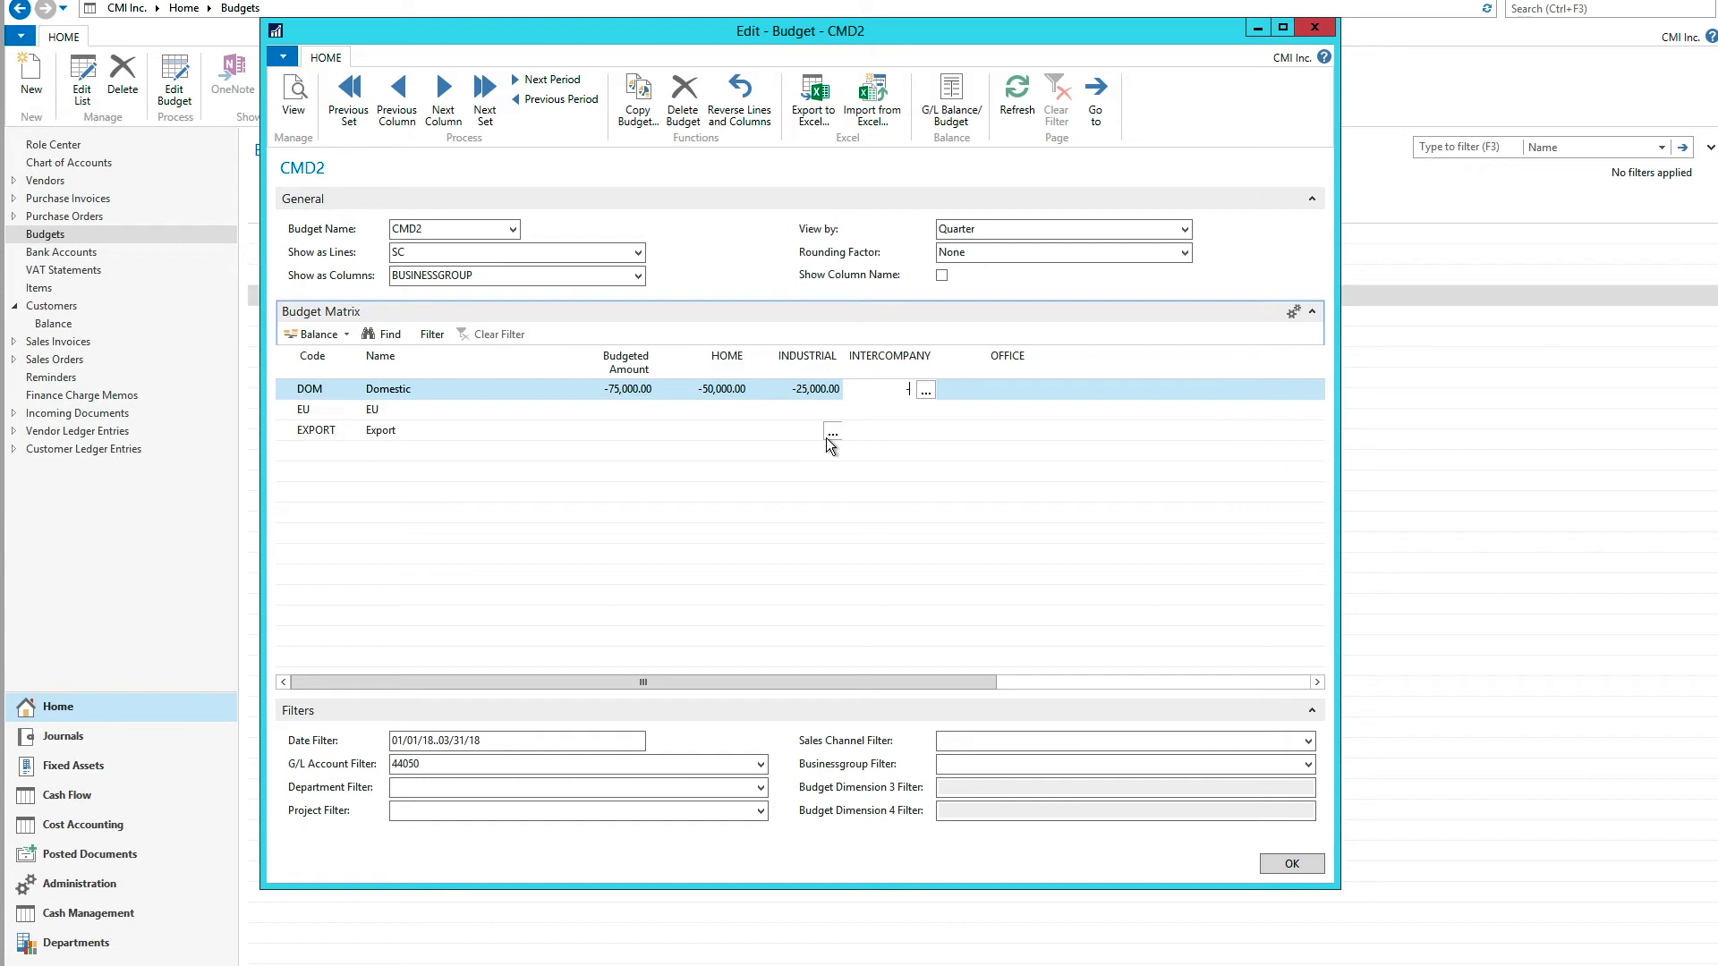
key(Tab)
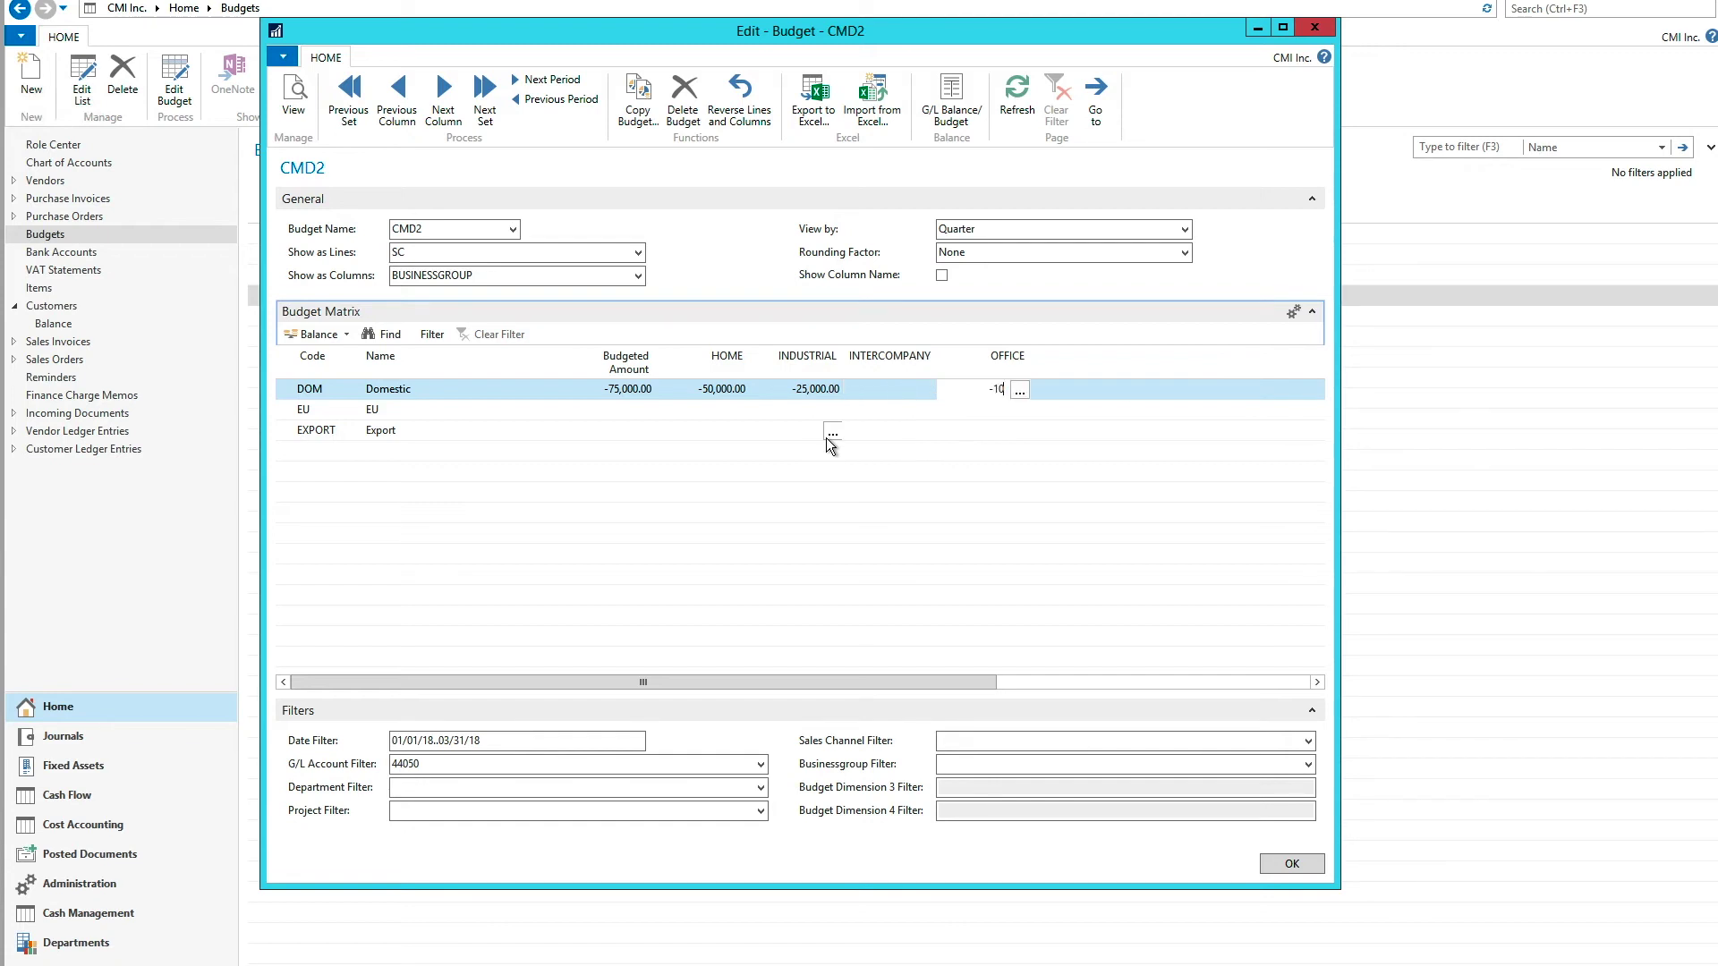
key(Down)
Step: Enter EXPORT budgets: -30,000 HOME and -10,000 INDUSTRIAL
key(shift+Tab)
key(shift+Tab)
key(Down)
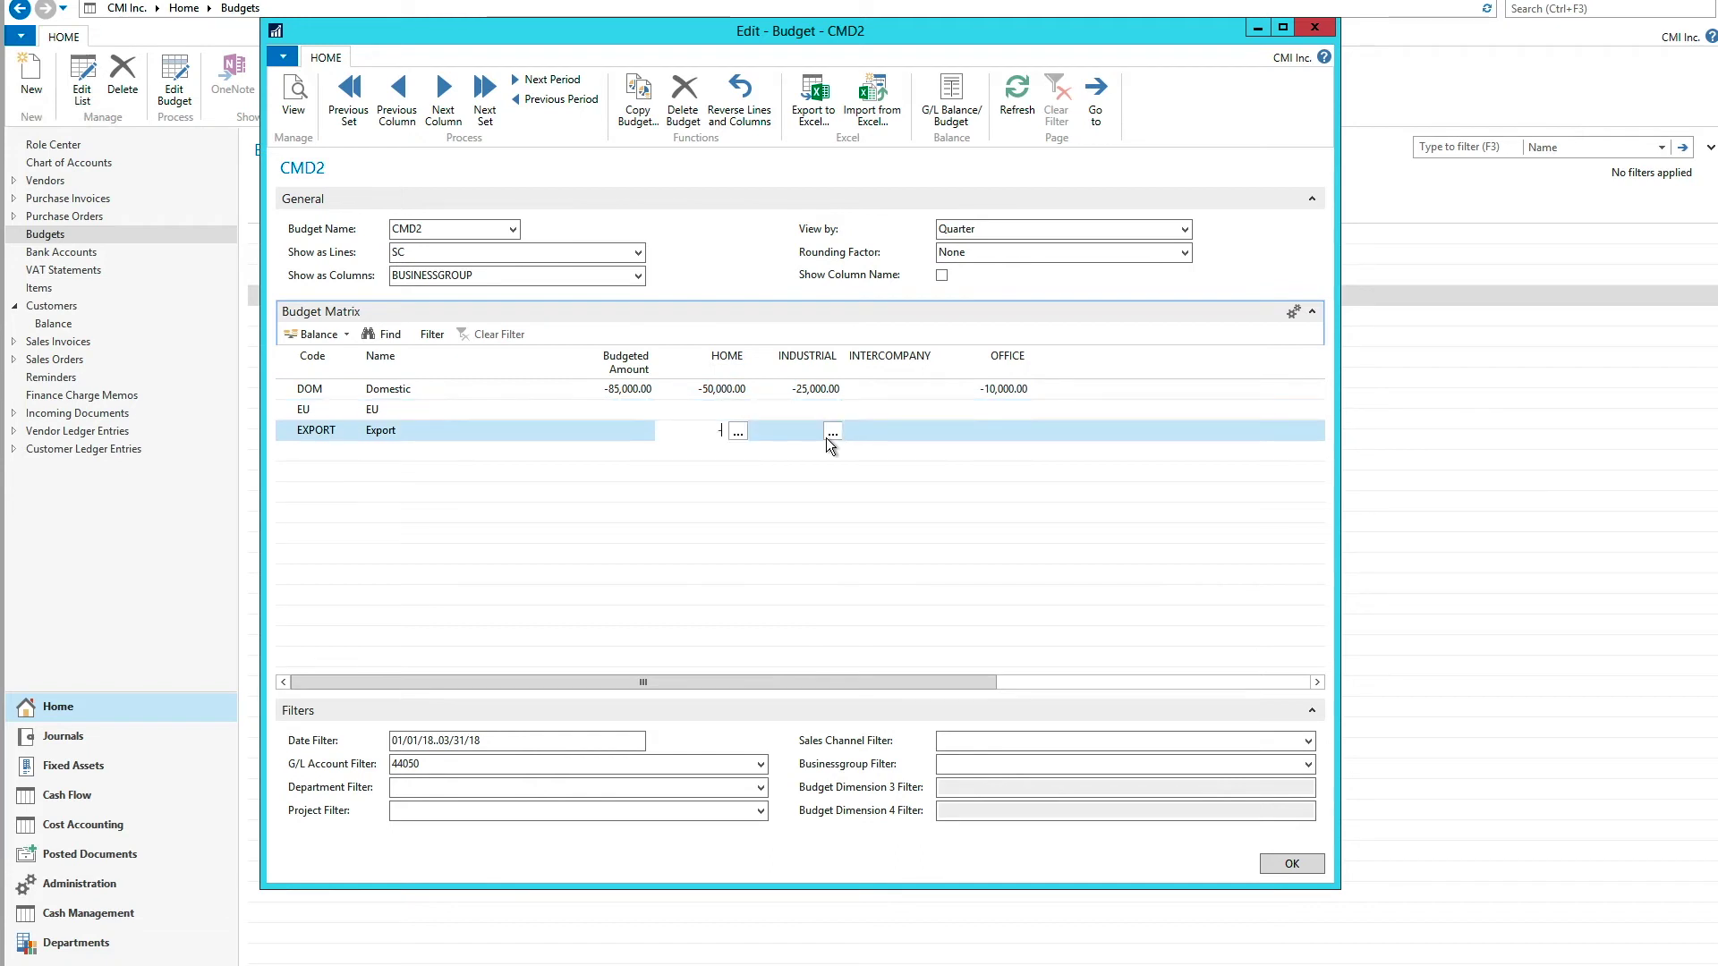
text(-30,000)
key(Tab)
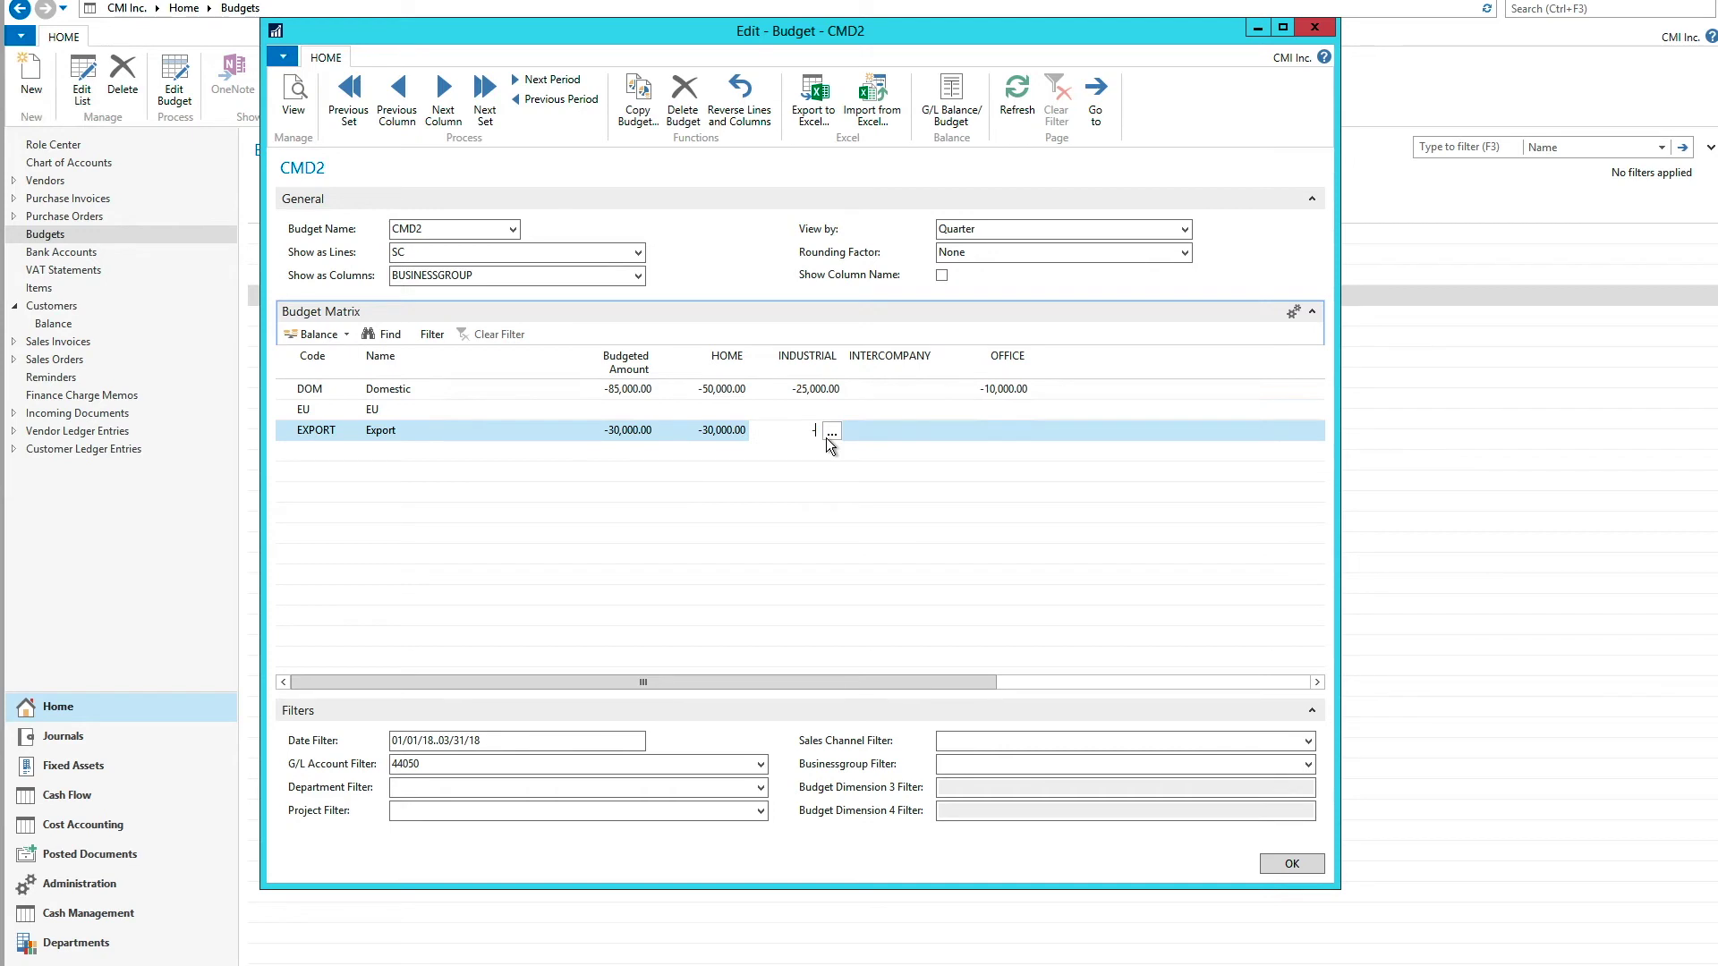
text(-10,000)
key(Tab)
Step: Enter -15,000 for EU OFFICE, then move back through the DOM and EXPORT cells
key(Up)
key(Down)
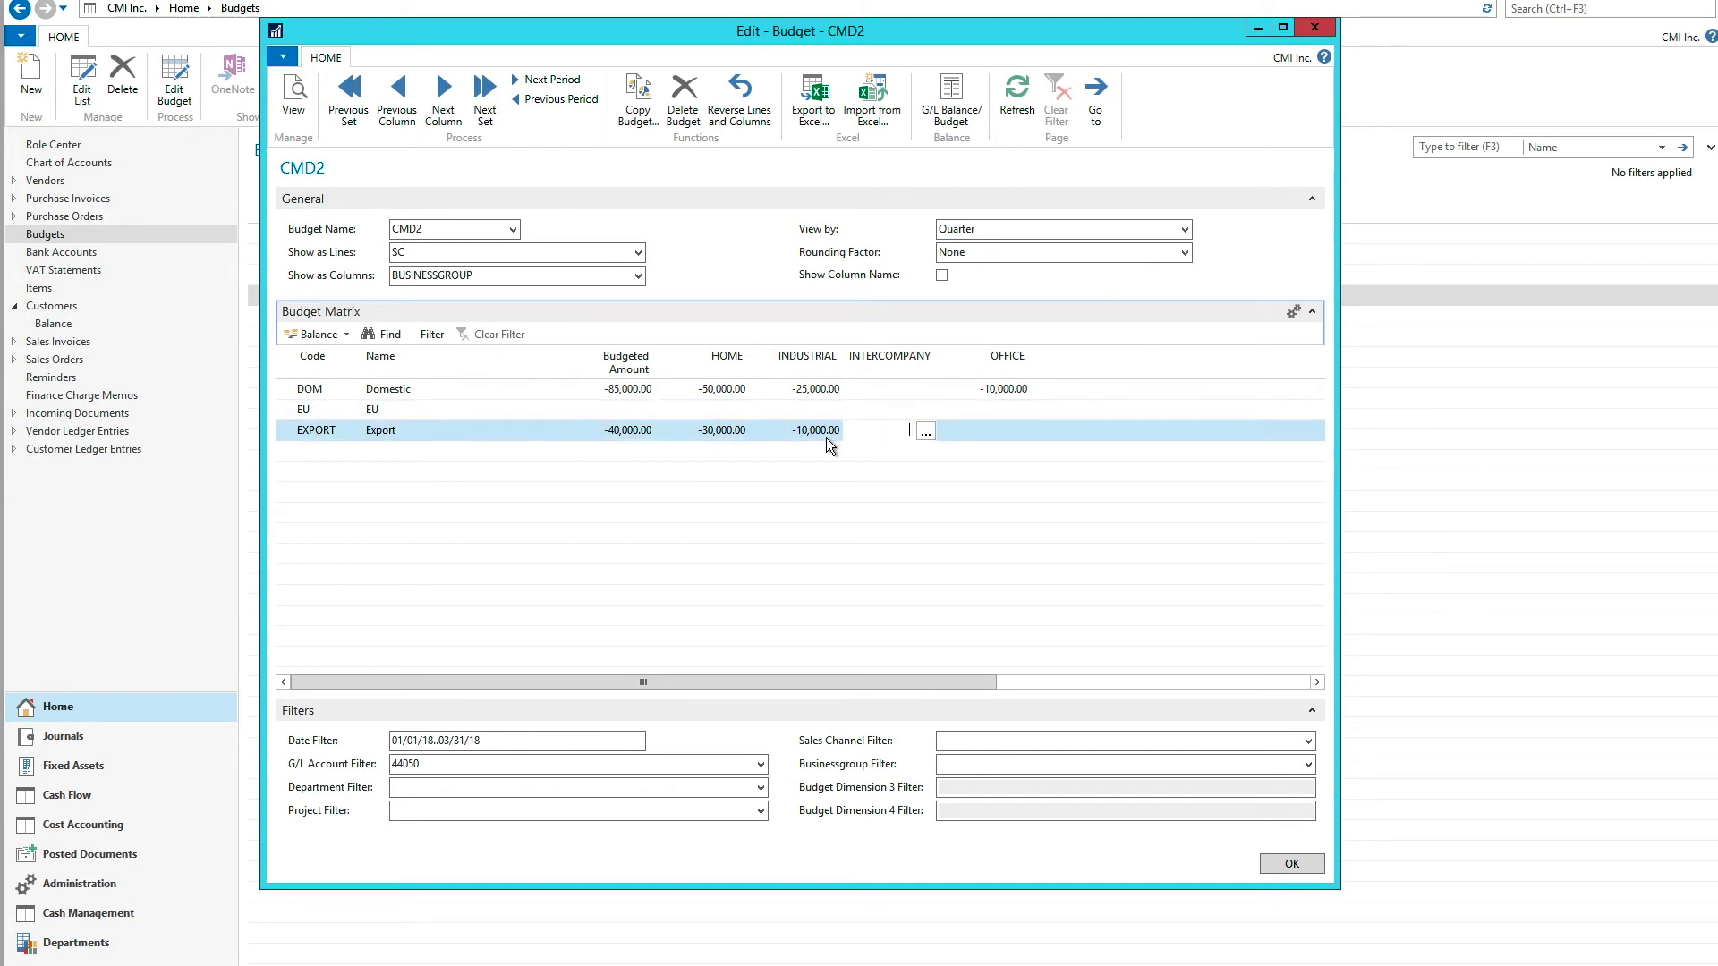
key(shift+Tab)
key(Up)
key(Tab)
key(Tab)
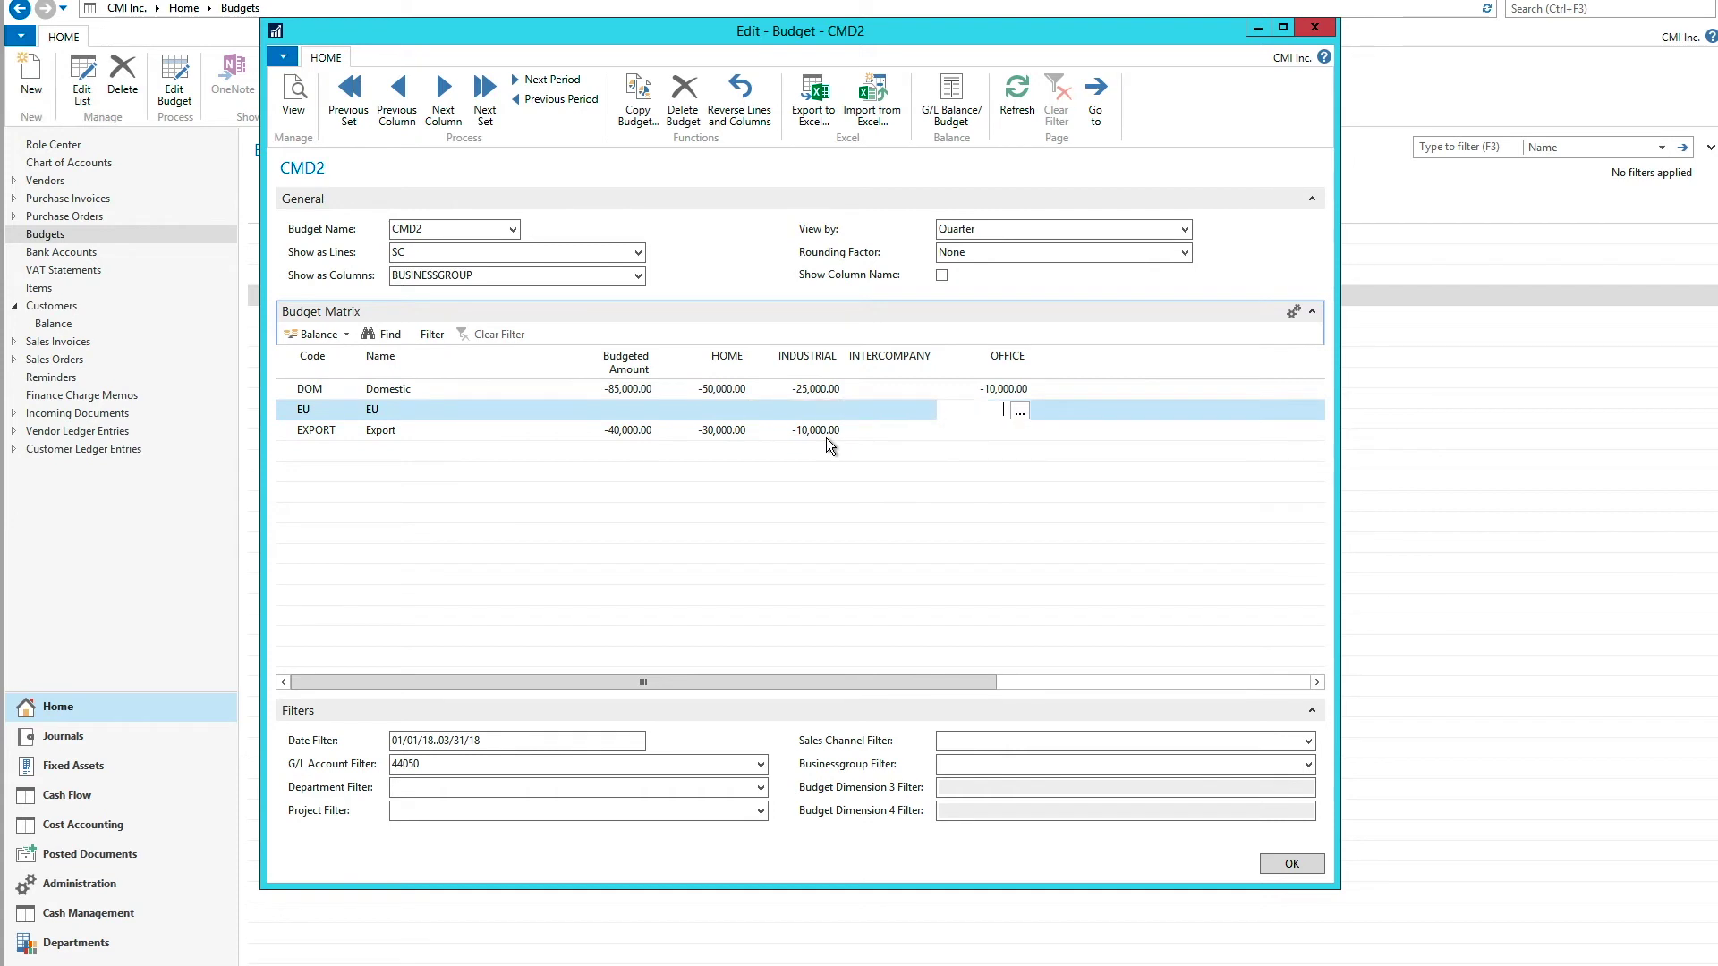
text(-15000)
key(Up)
key(Down)
key(Down)
key(Up)
key(Up)
key(shift+Tab)
key(shift+Tab)
key(shift+Tab)
key(Down)
key(Down)
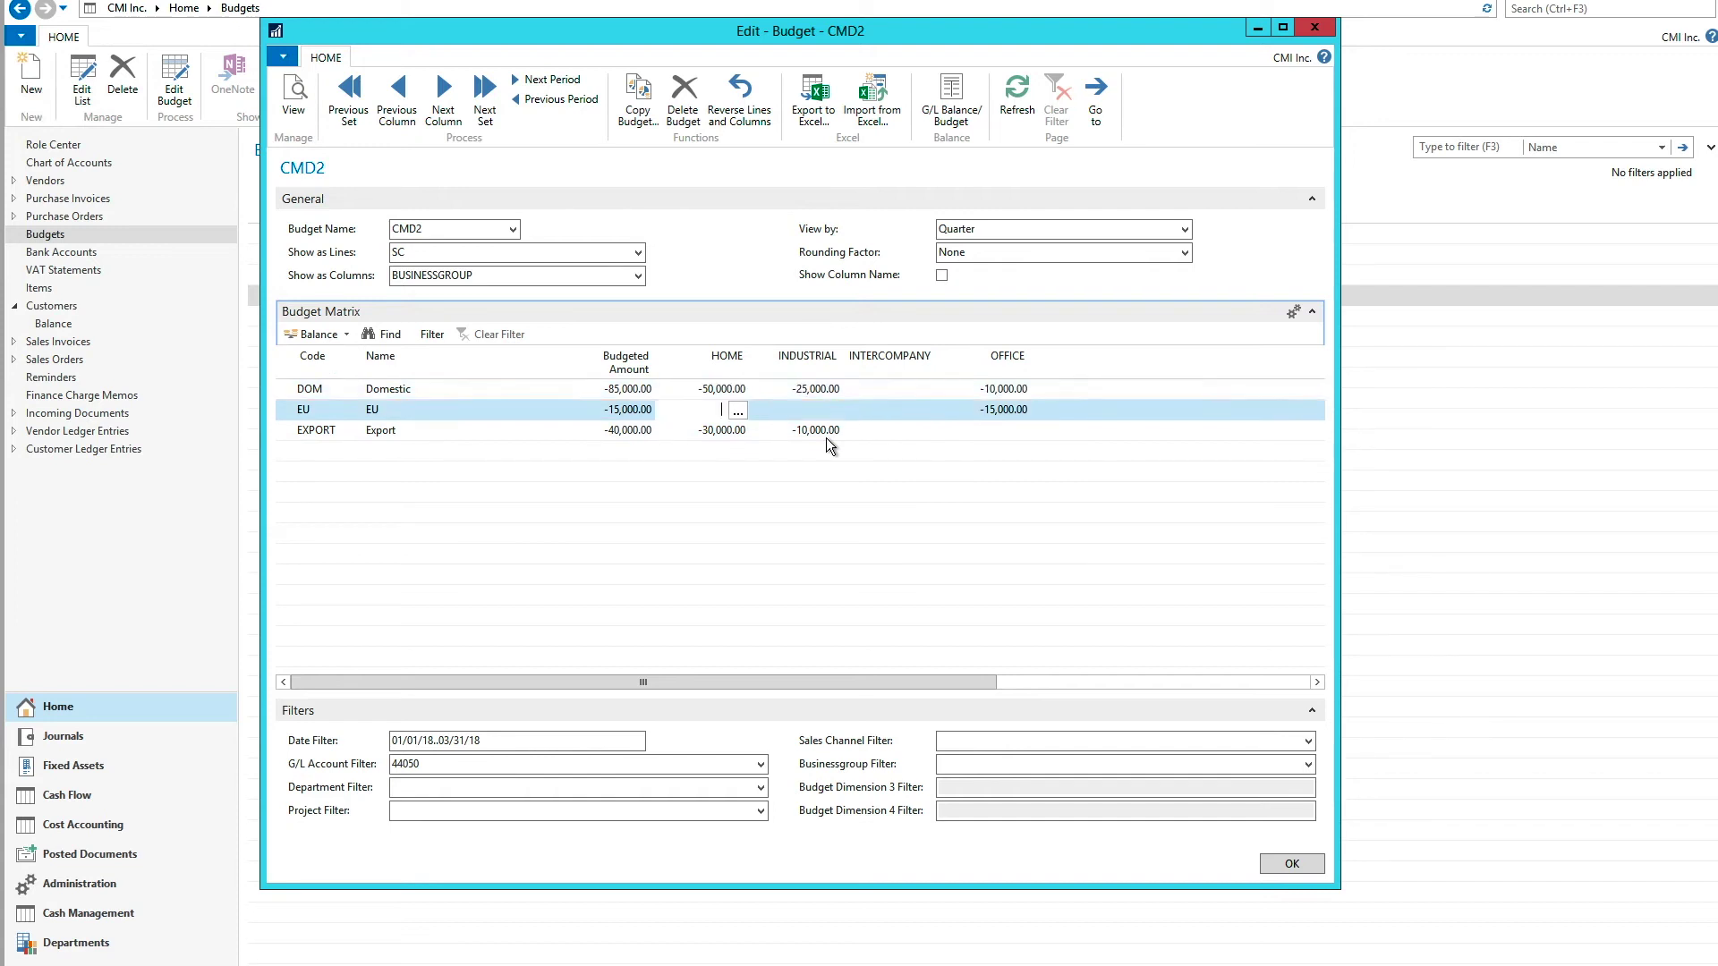
key(Tab)
key(Tab)
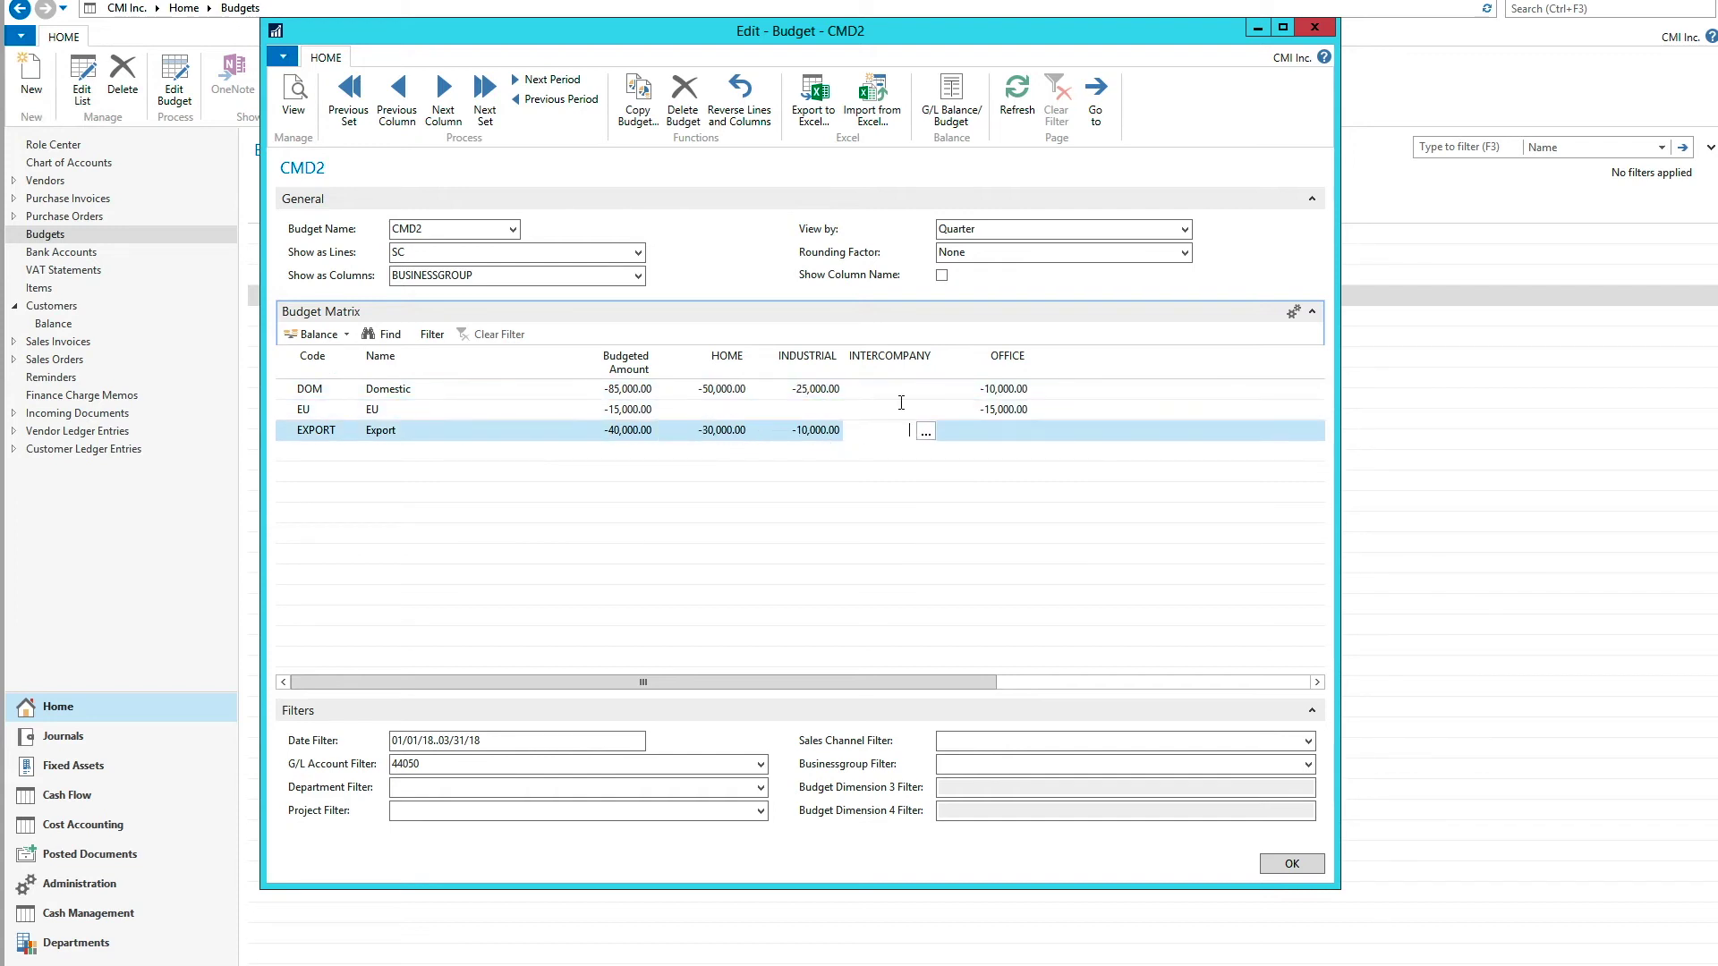
Step: Save the CMD2 budget and reopen Analysis by Dimensions for analysis view CM2 Coffee Mug 2
click(1284, 864)
click(1072, 71)
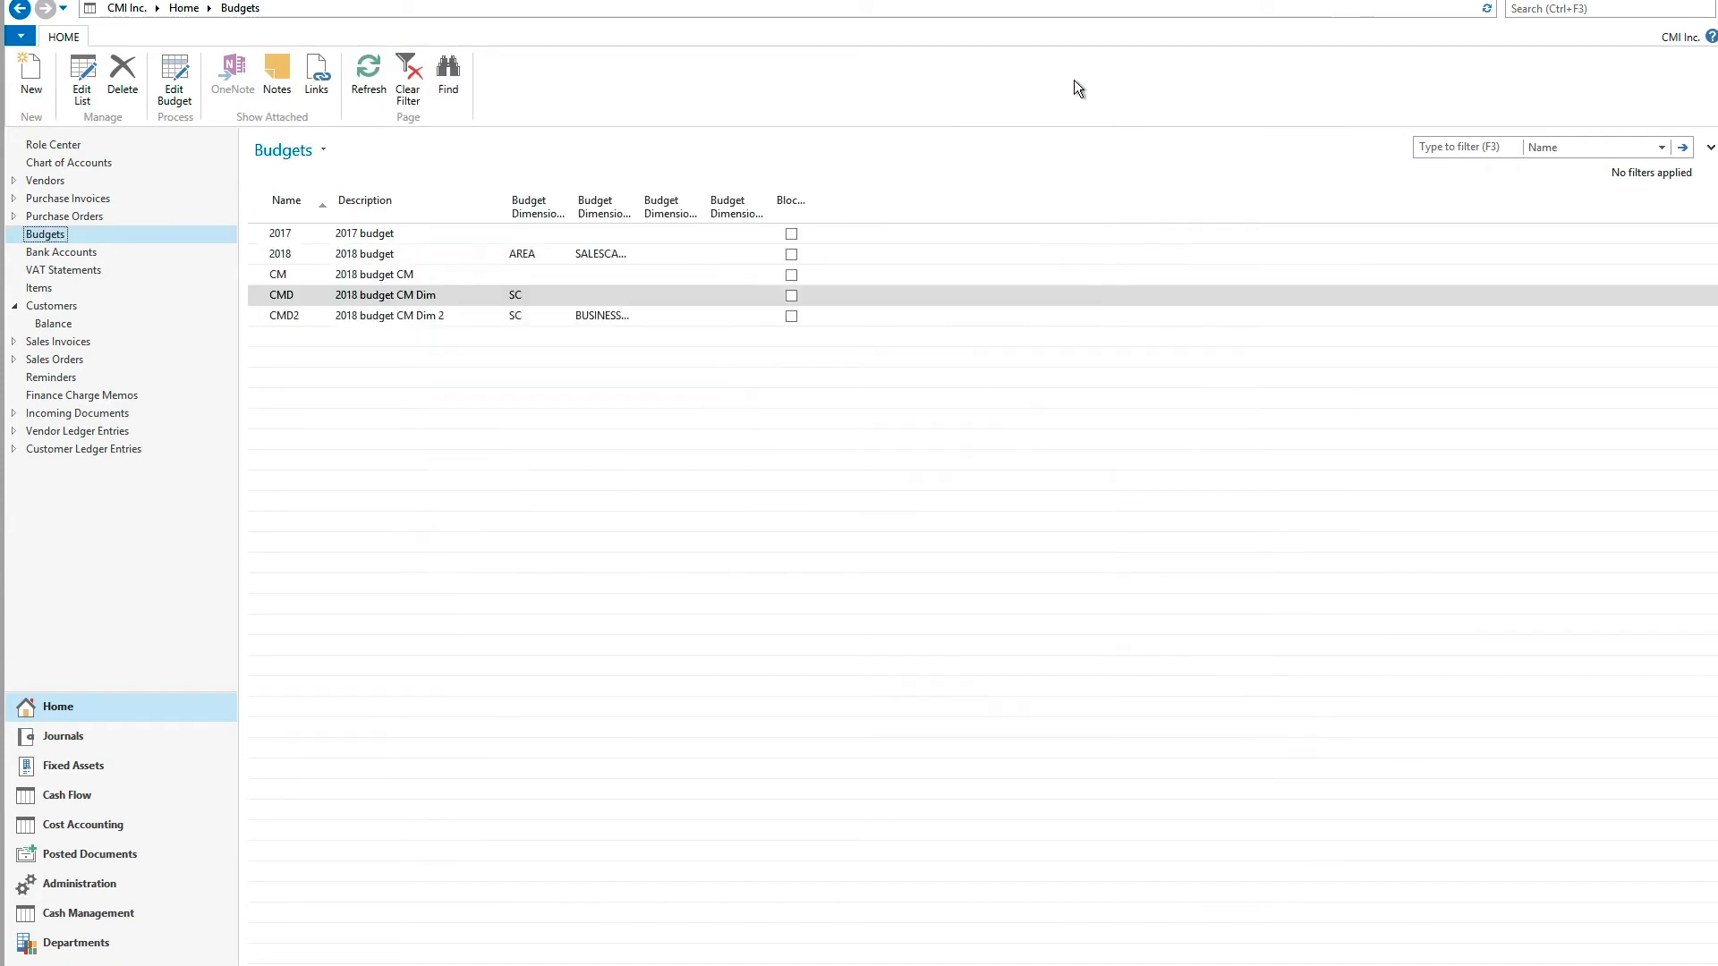
click(67, 144)
click(322, 37)
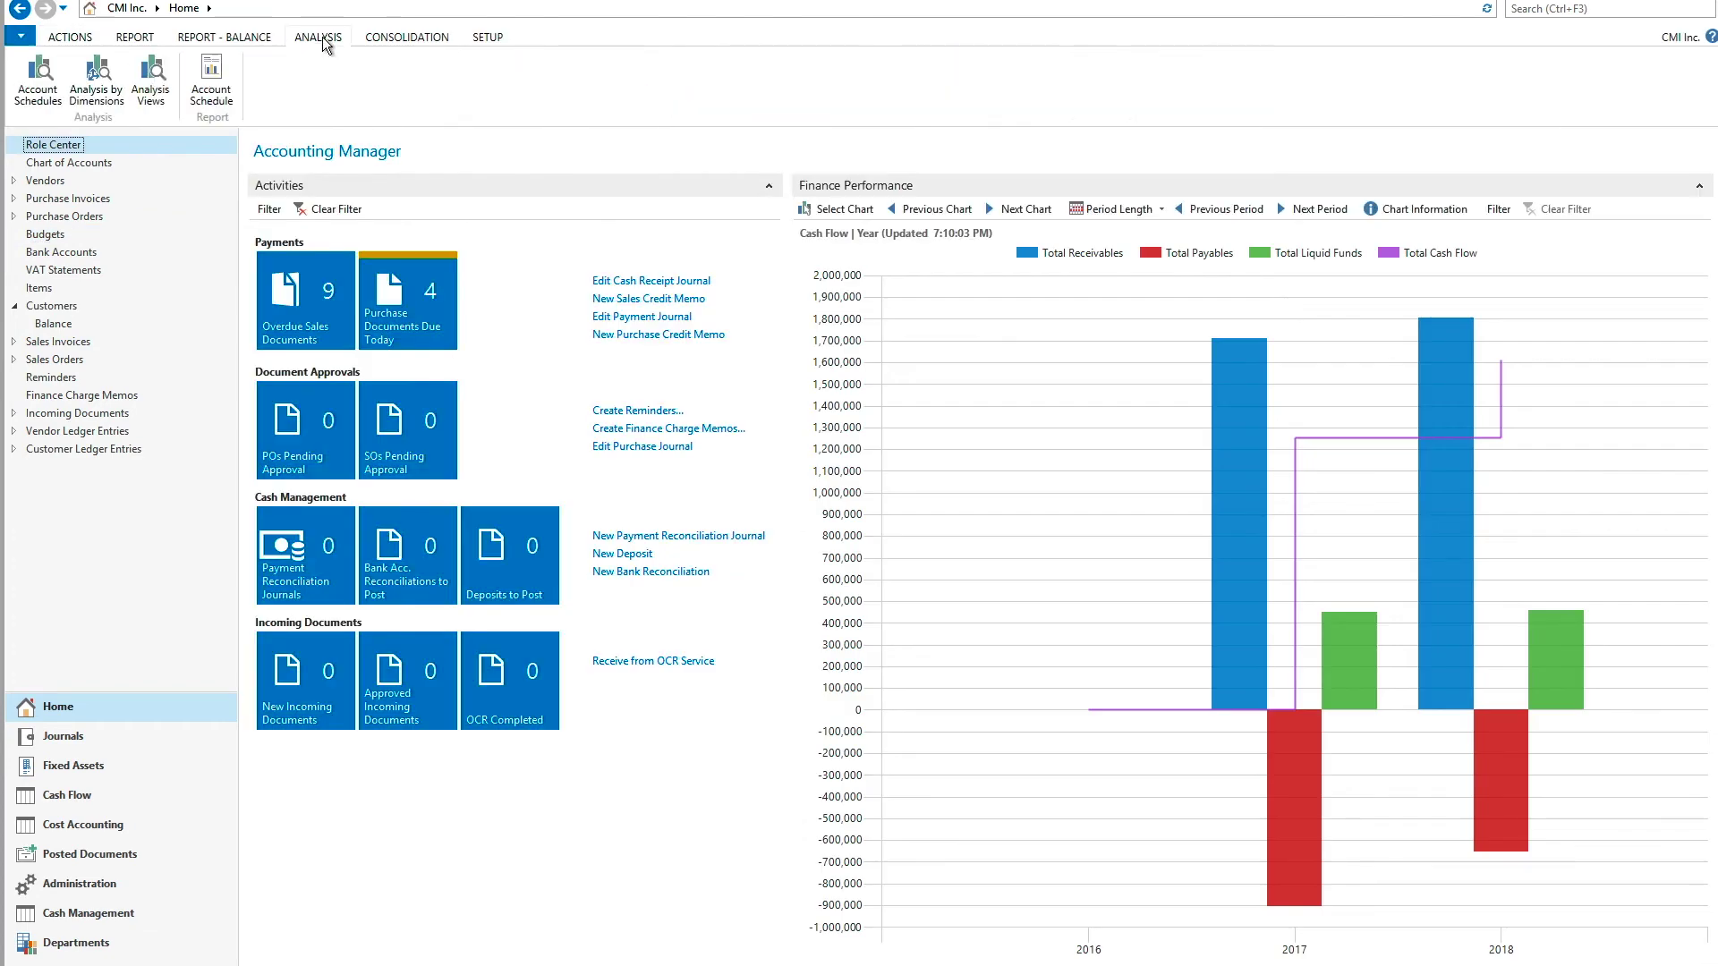
click(158, 79)
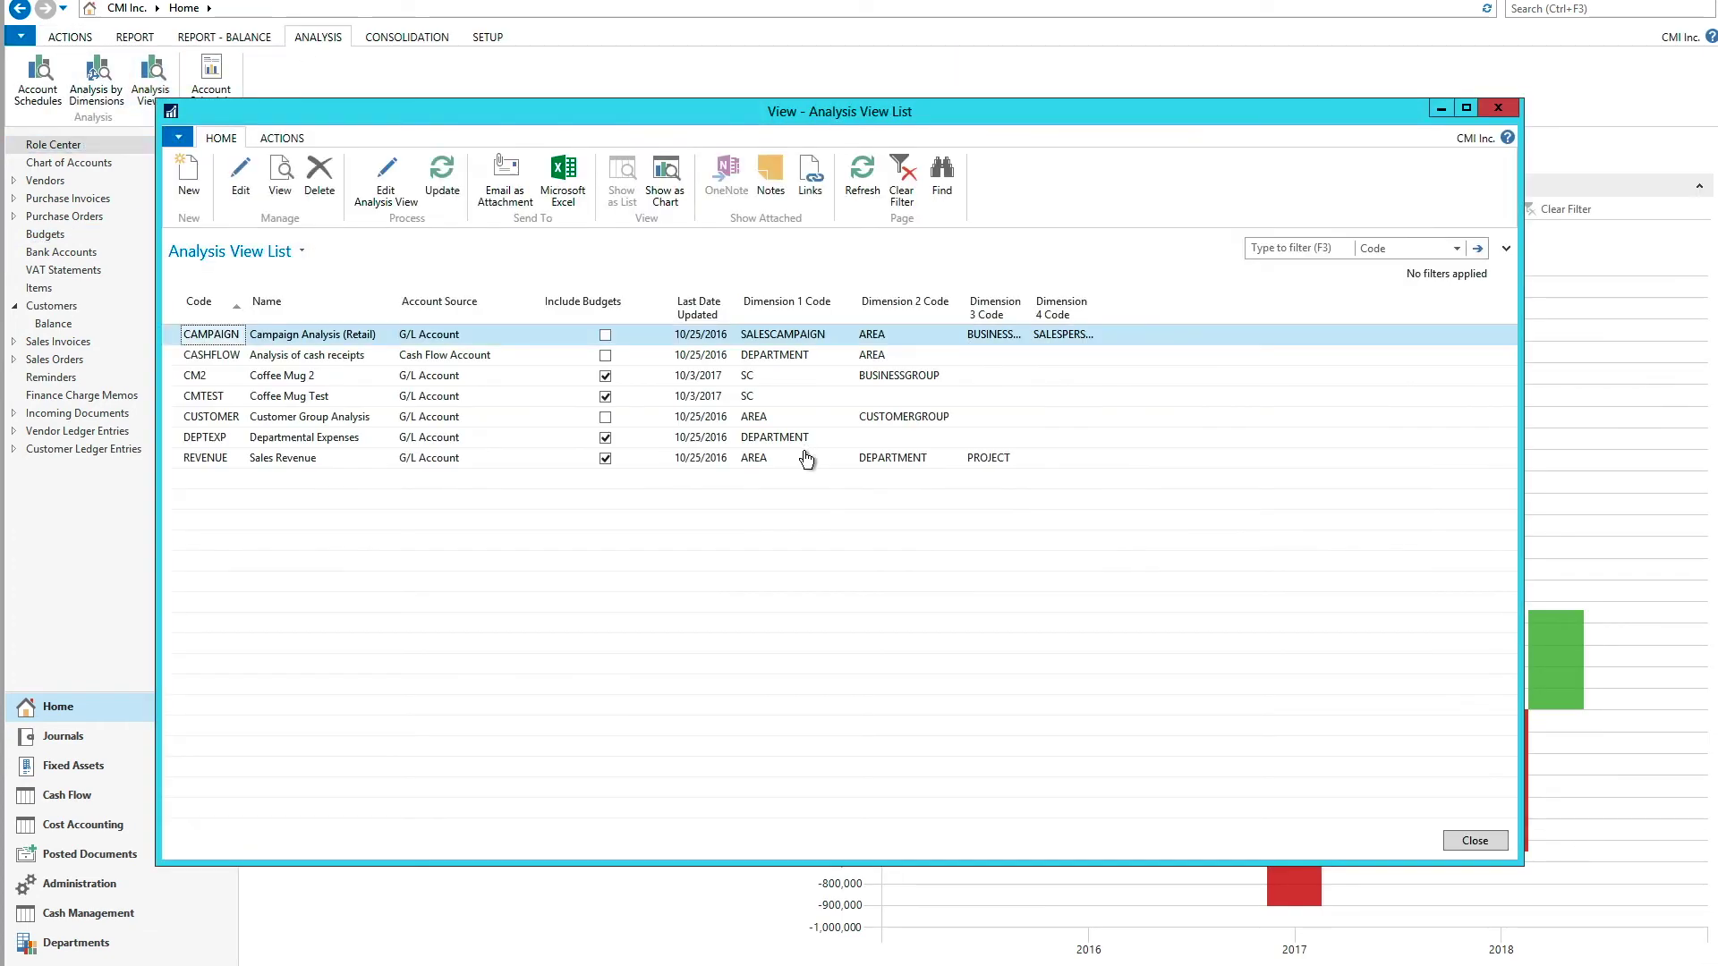
click(304, 376)
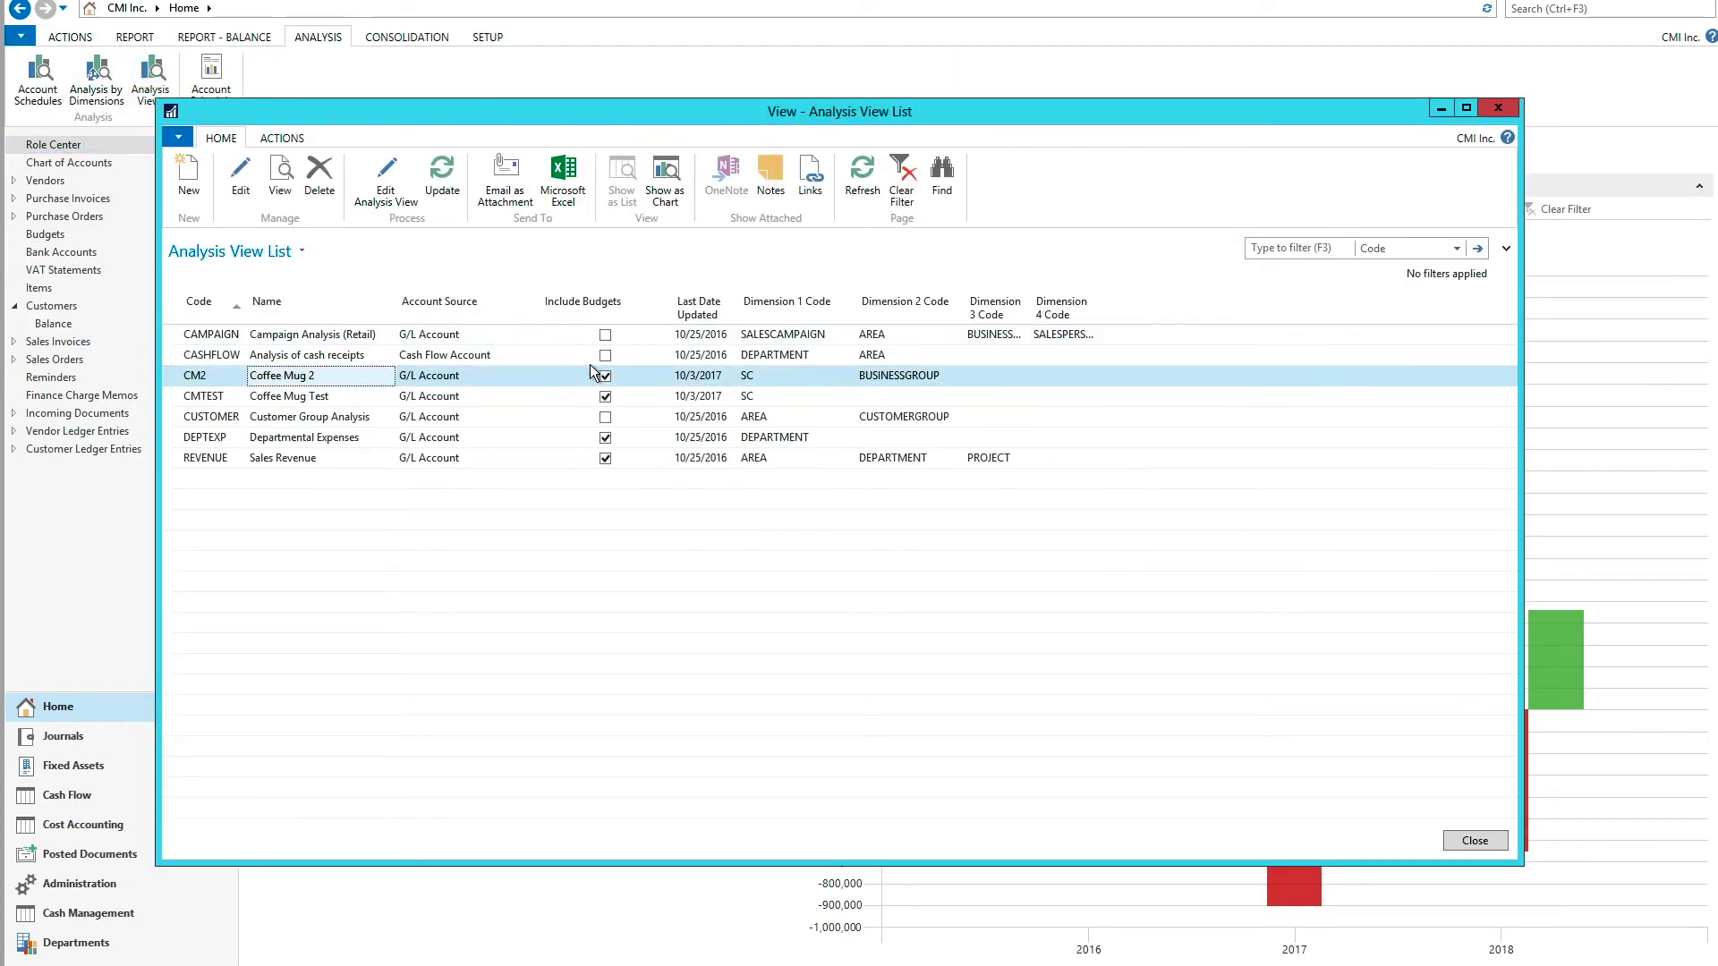
click(396, 186)
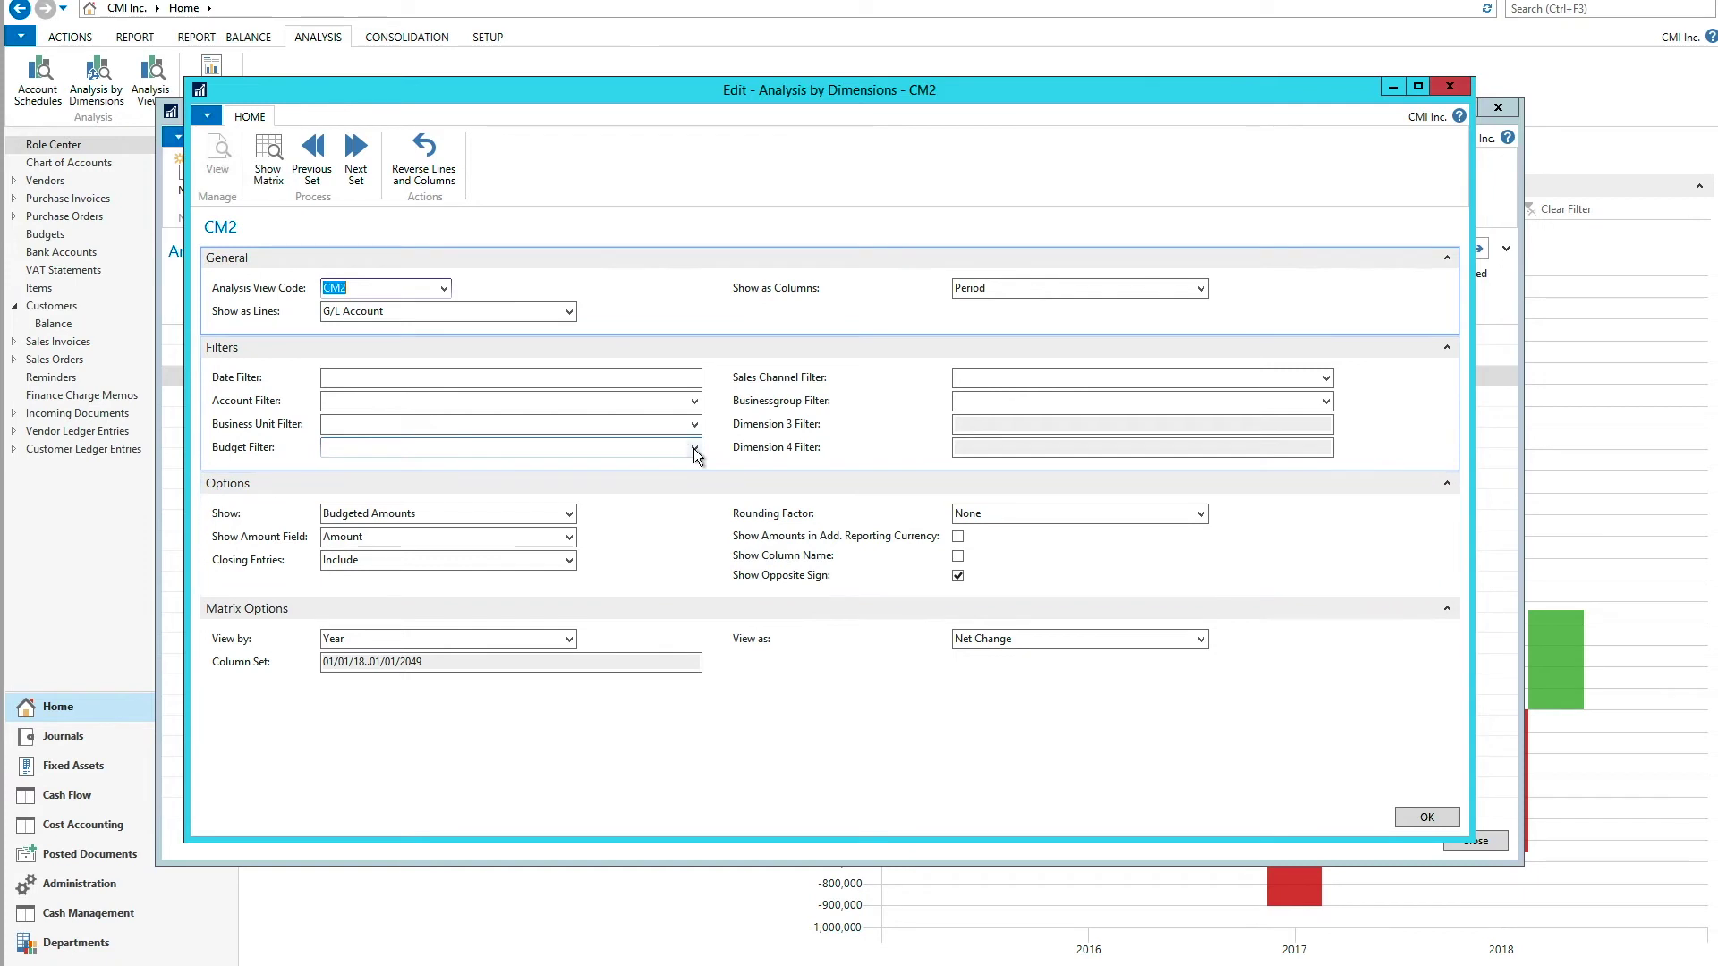
Step: Set the budget filter on CM2 to CMD2
mouse_move(276, 449)
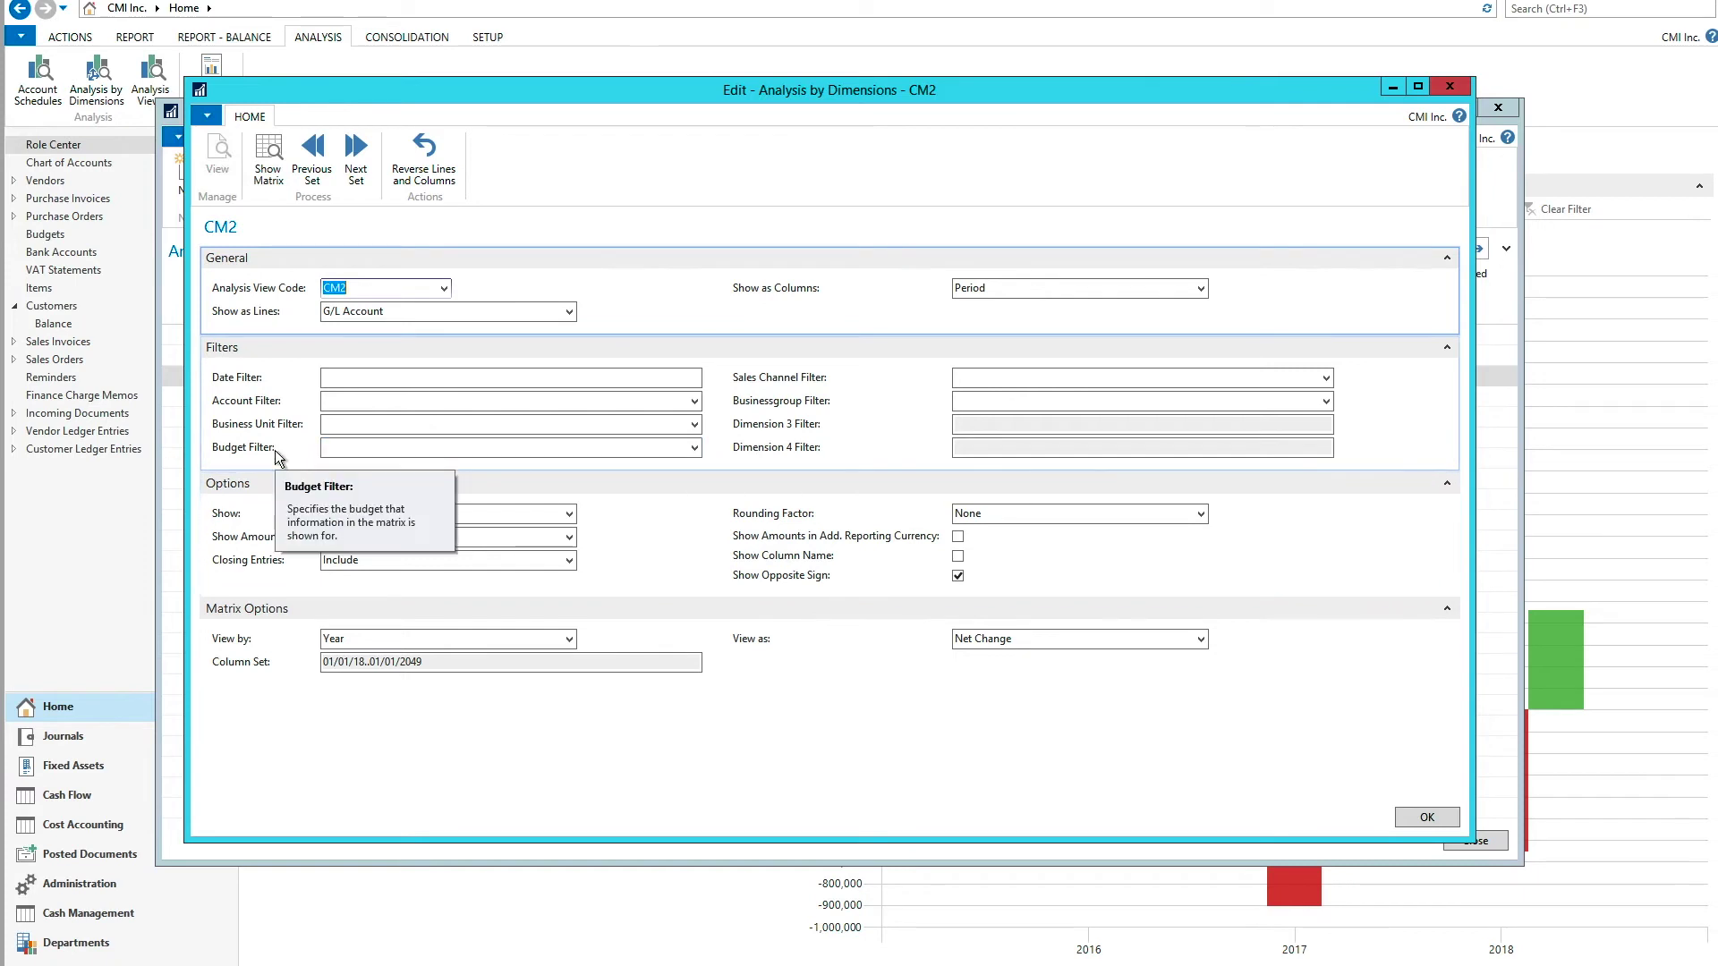
click(695, 448)
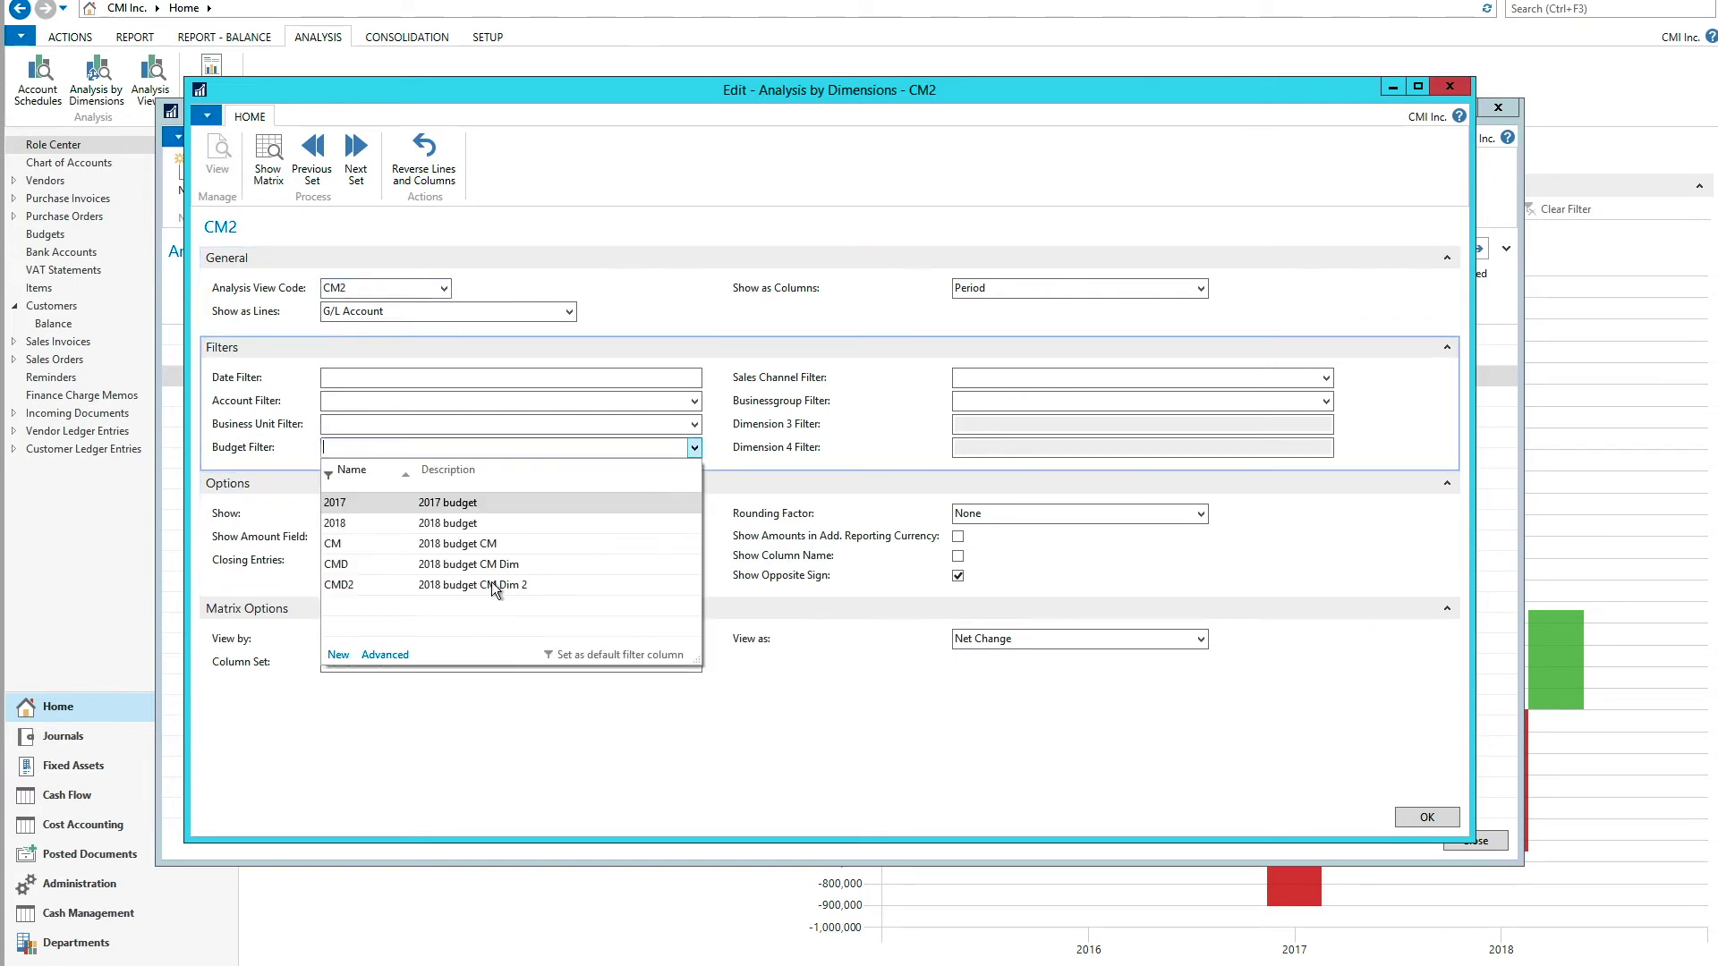
click(346, 587)
click(376, 426)
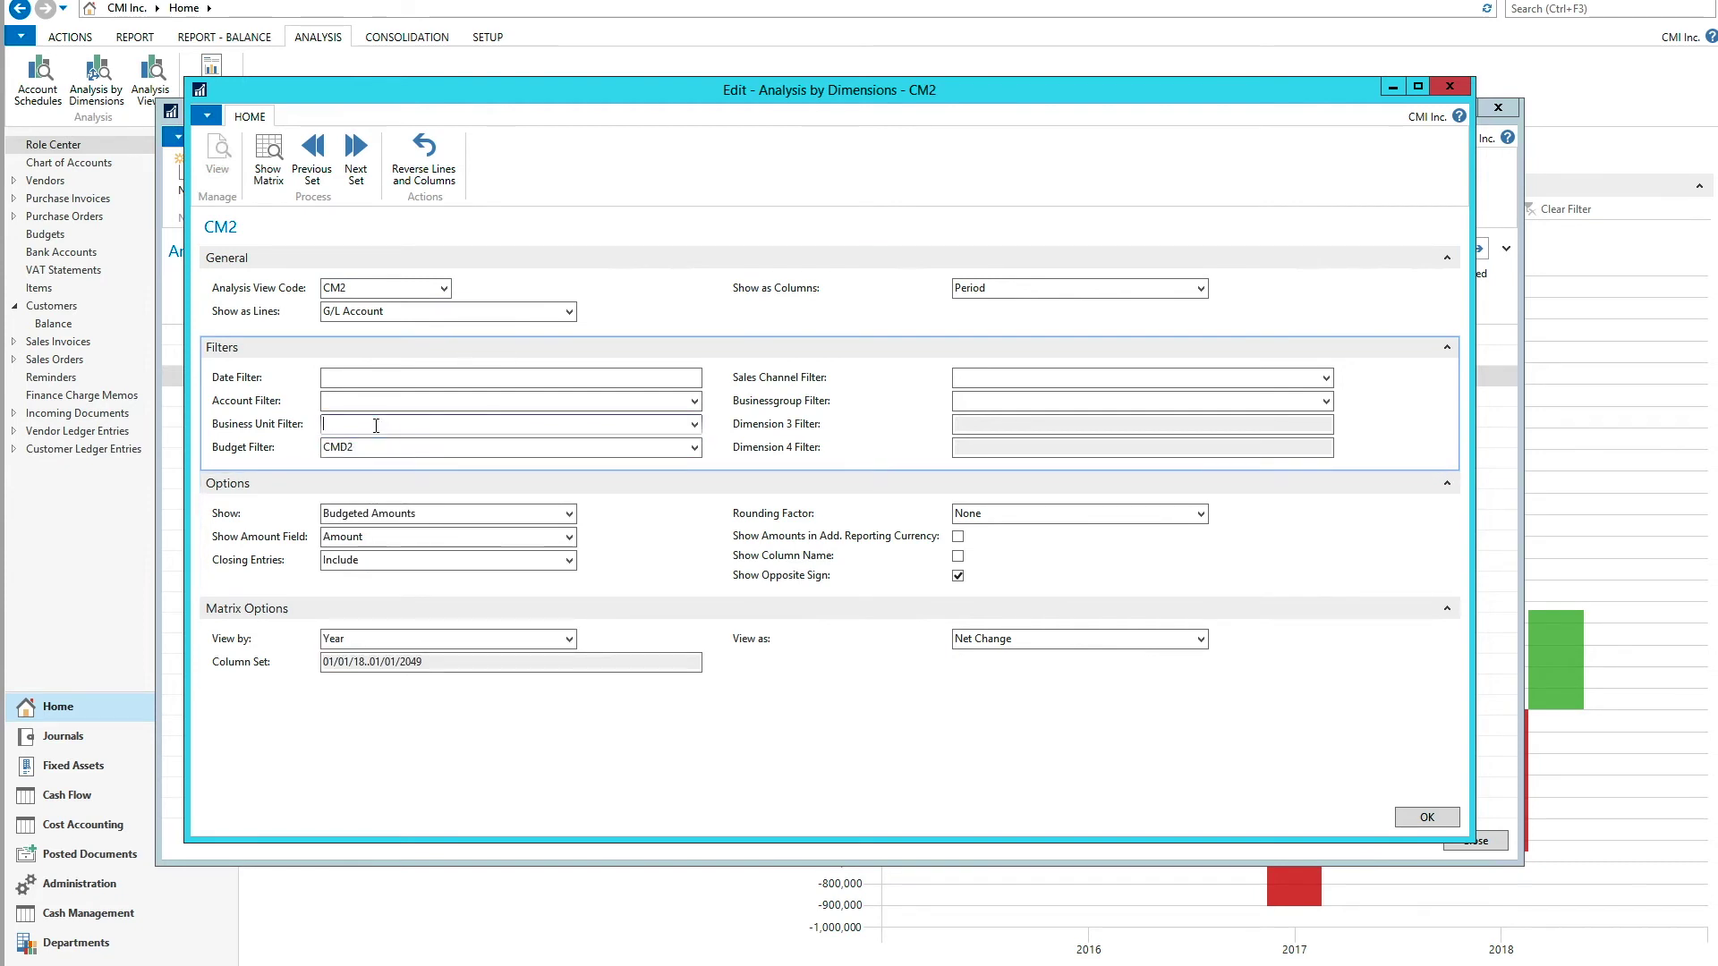
Step: Show Sales Channel (SC) as lines and BUSINESSGROUP as columns
click(537, 312)
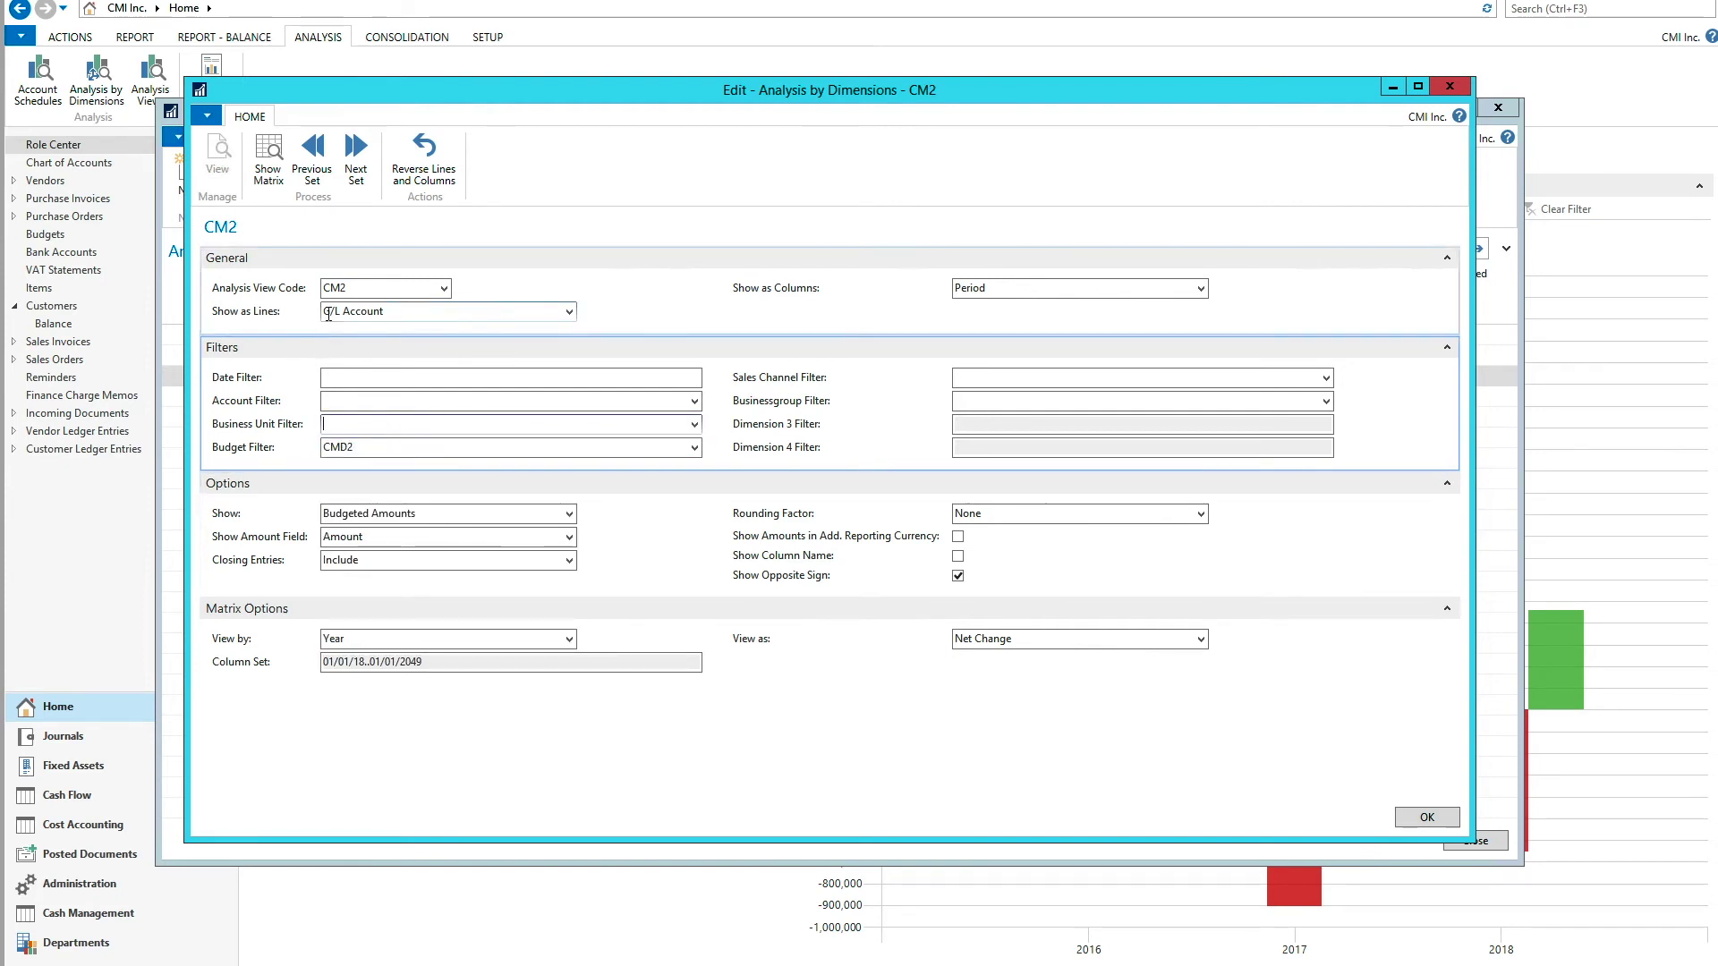
click(569, 312)
click(256, 390)
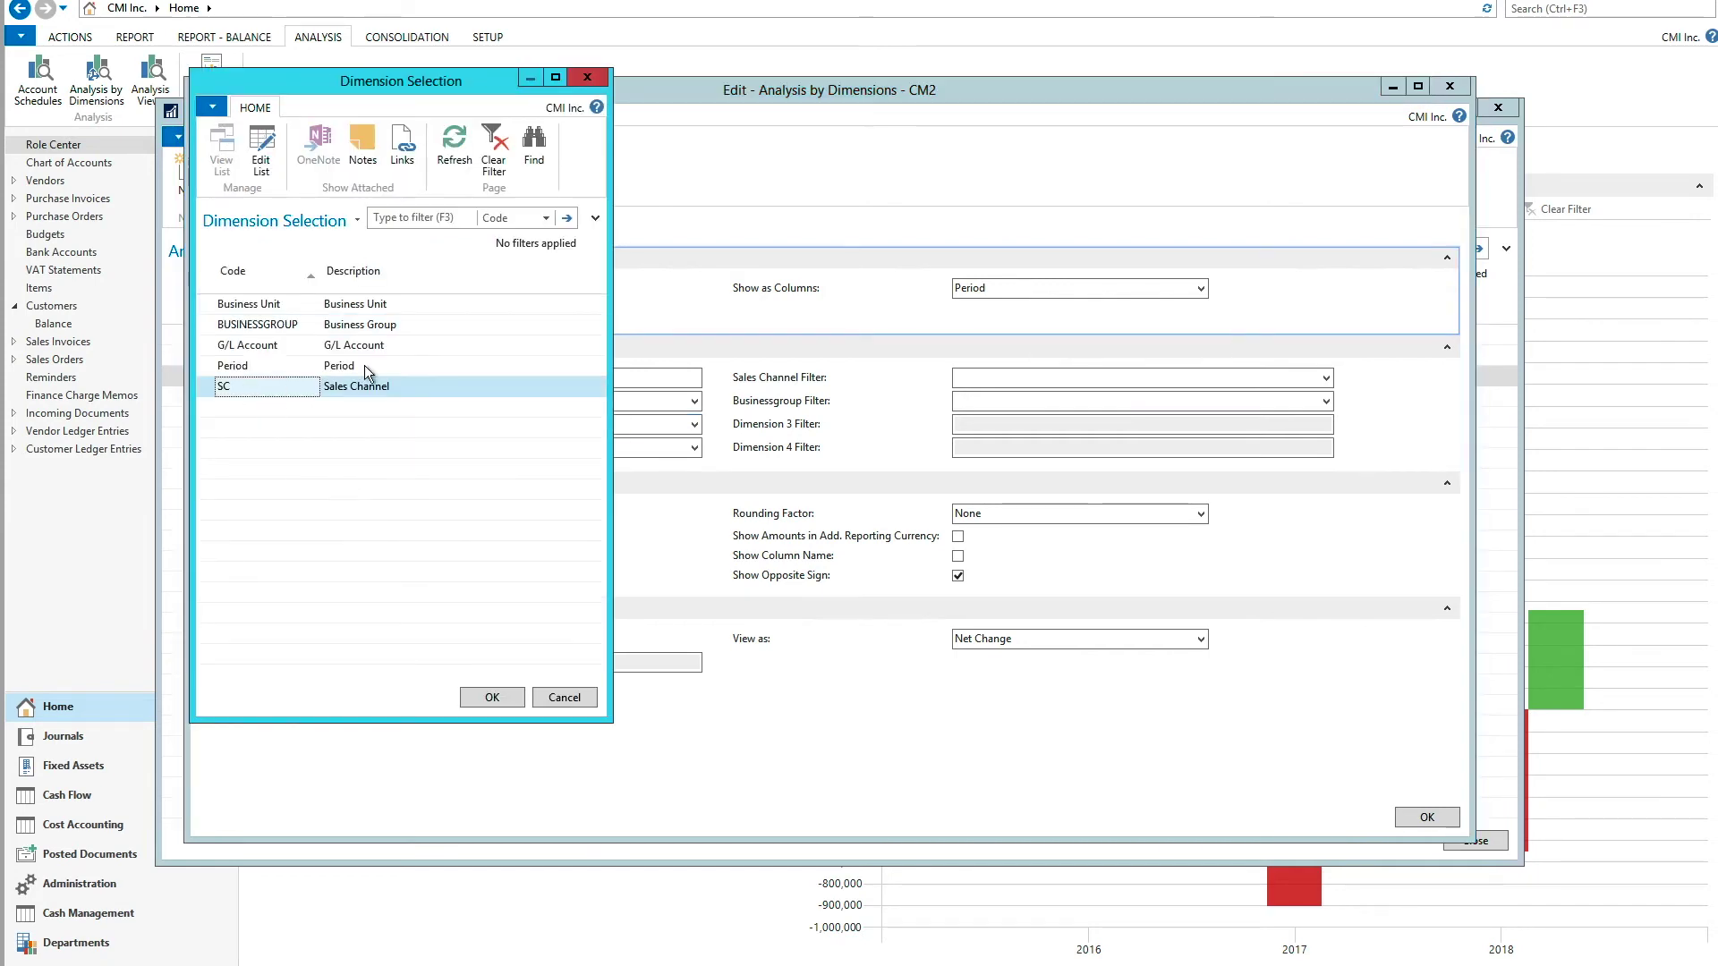
click(492, 697)
click(1200, 290)
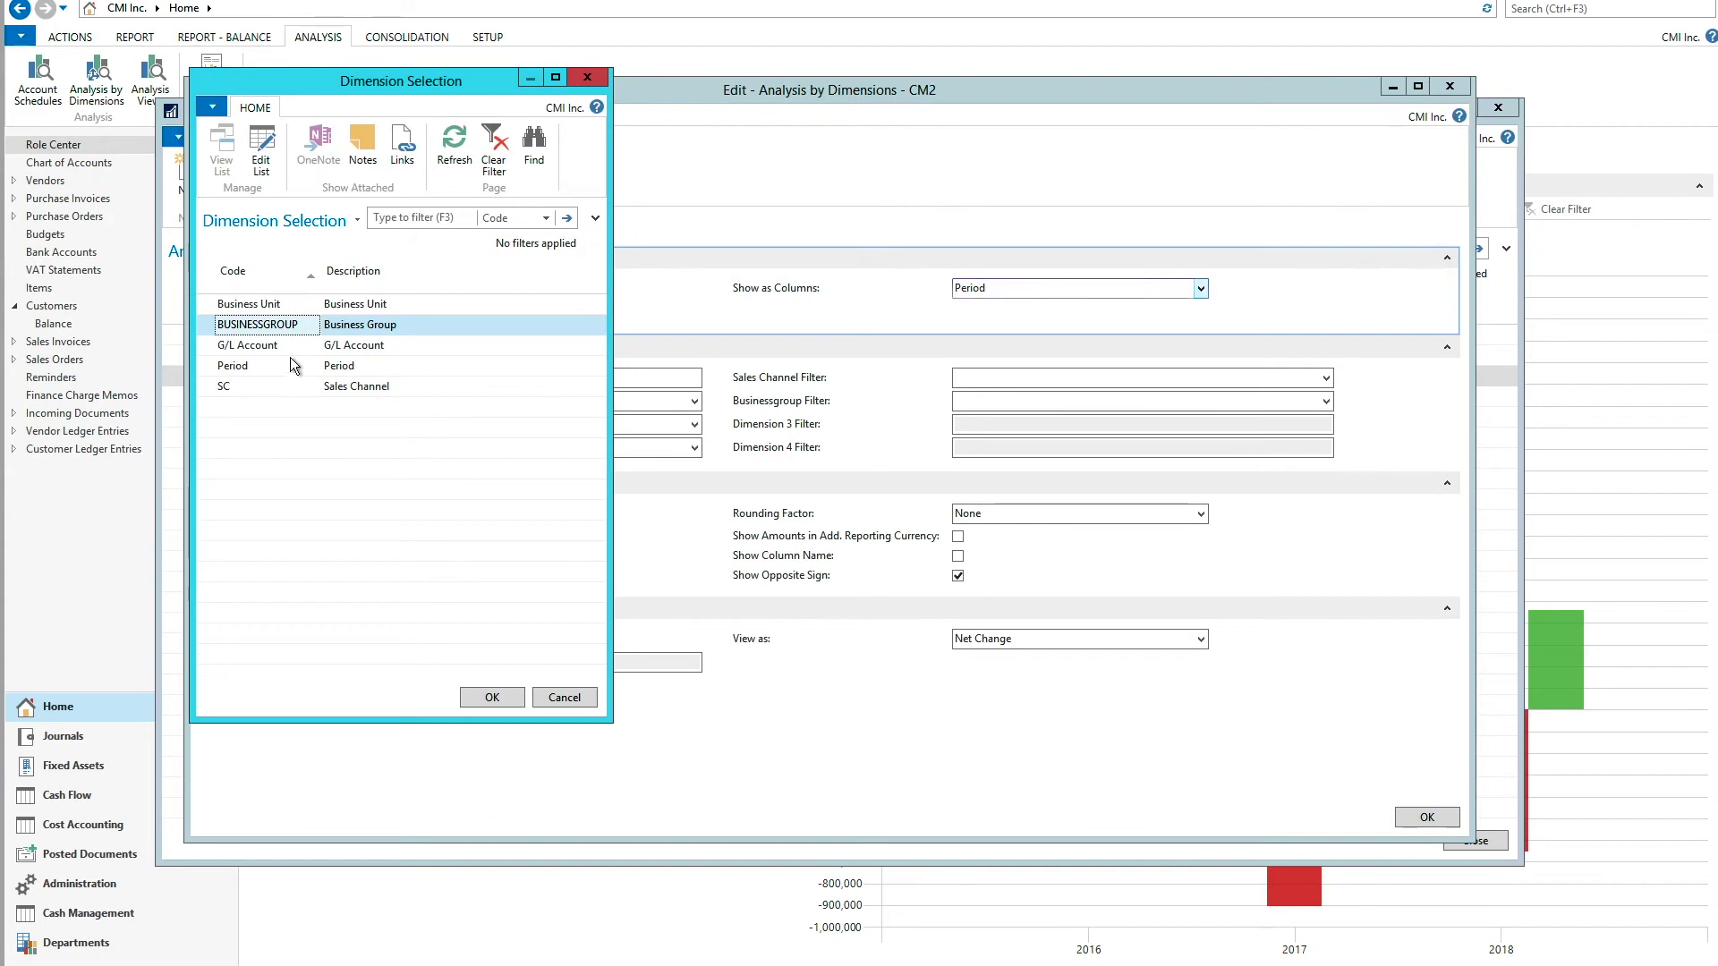
click(492, 697)
click(1036, 376)
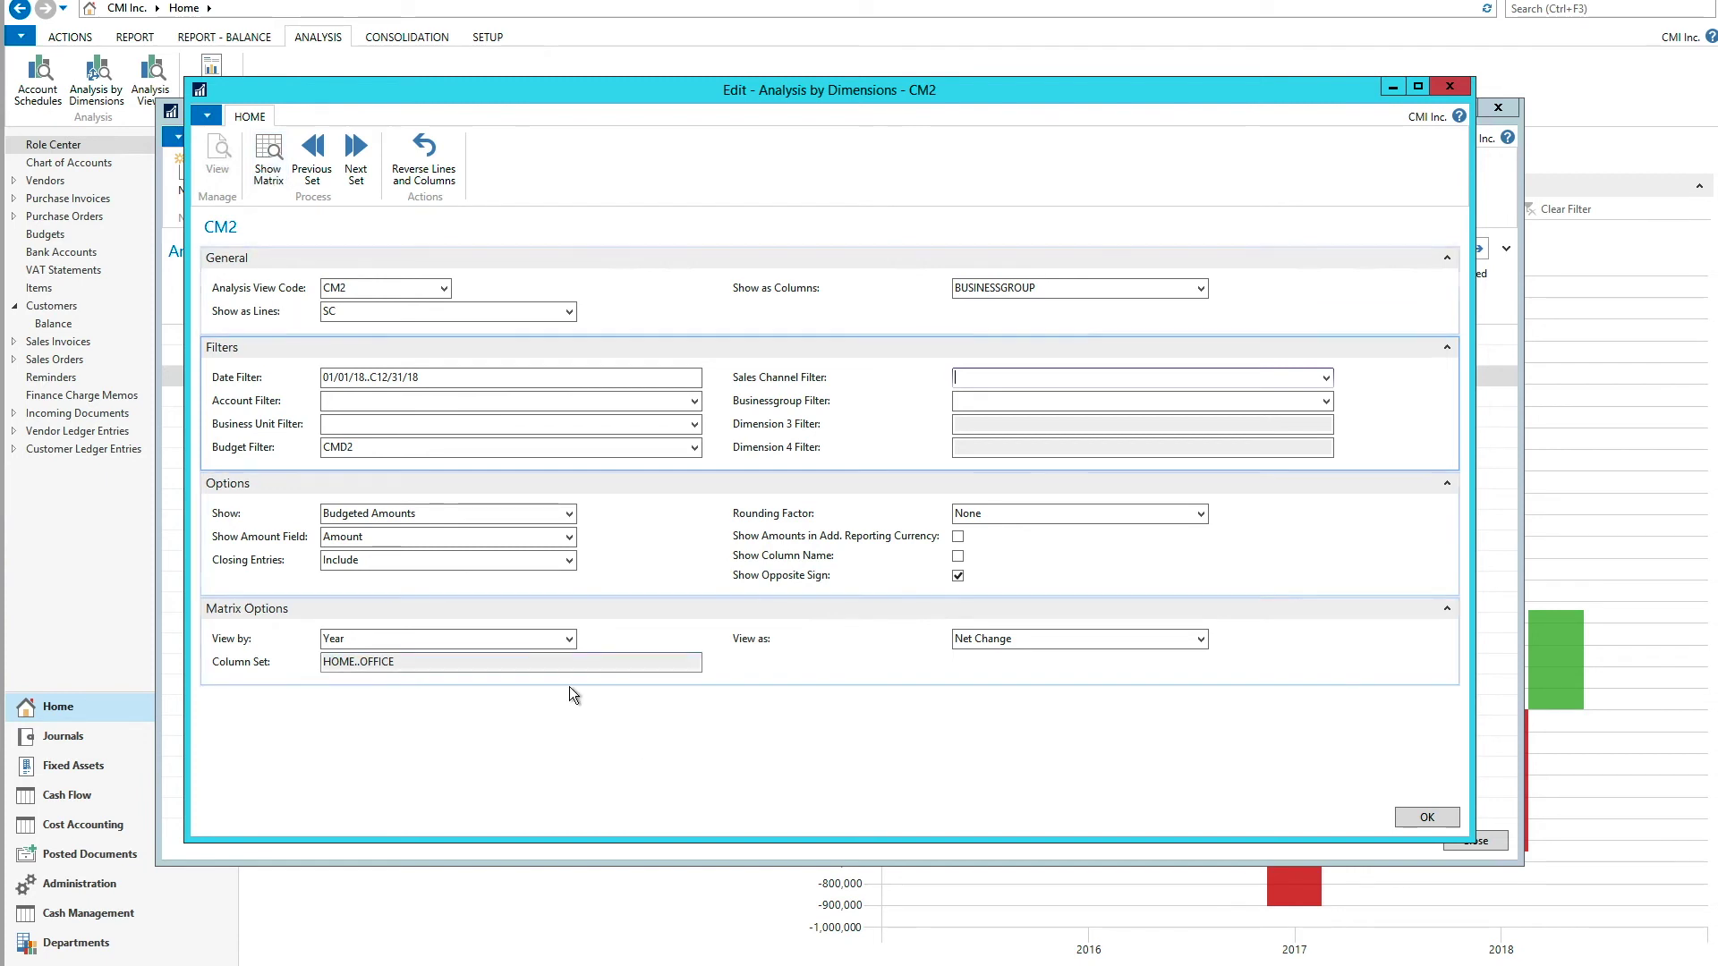
Step: View by Quarter, change the date filter start month to 01, and show the matrix
click(569, 639)
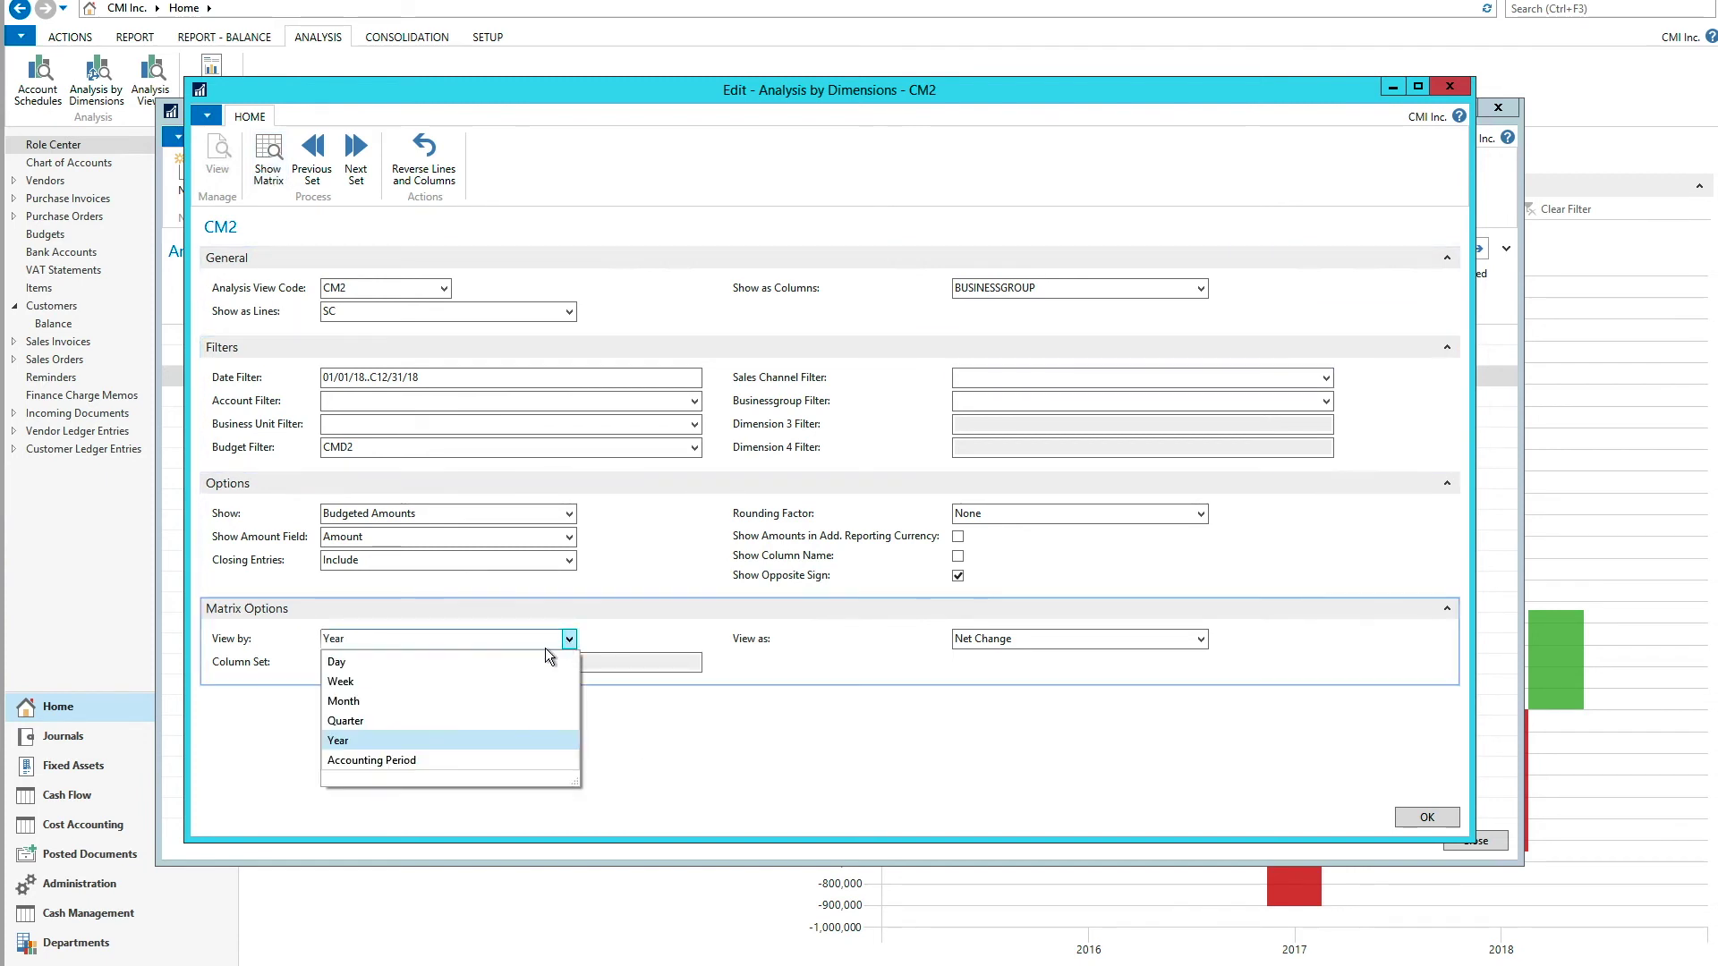
click(364, 719)
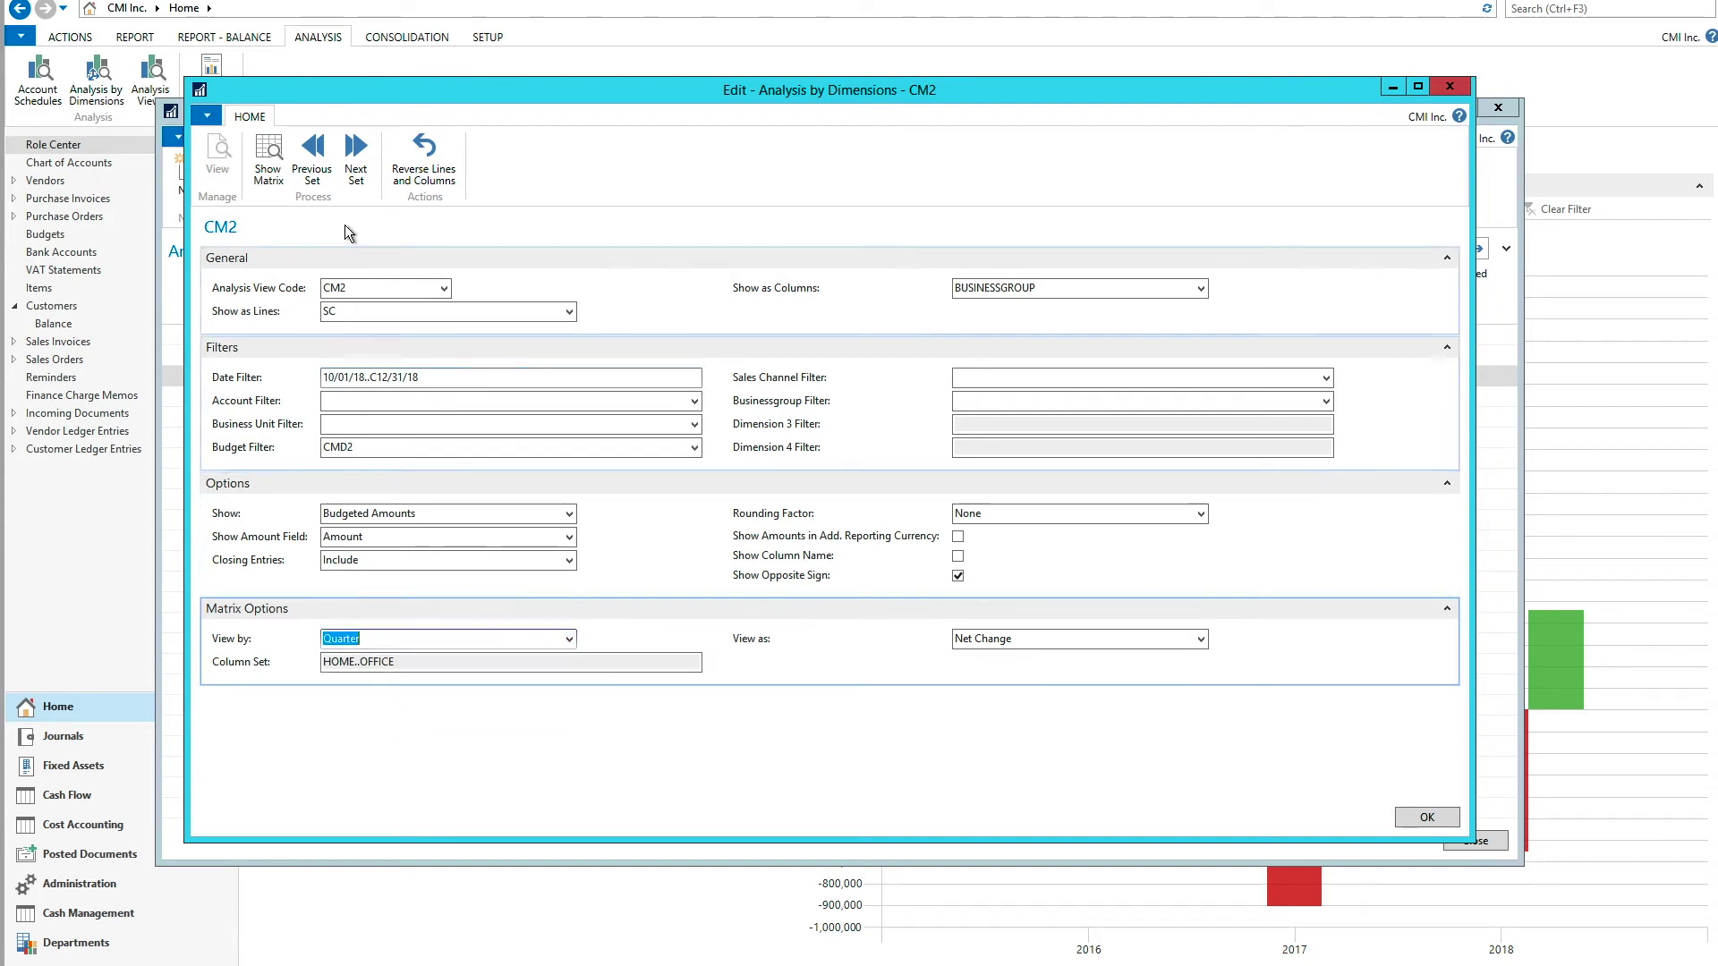
click(431, 376)
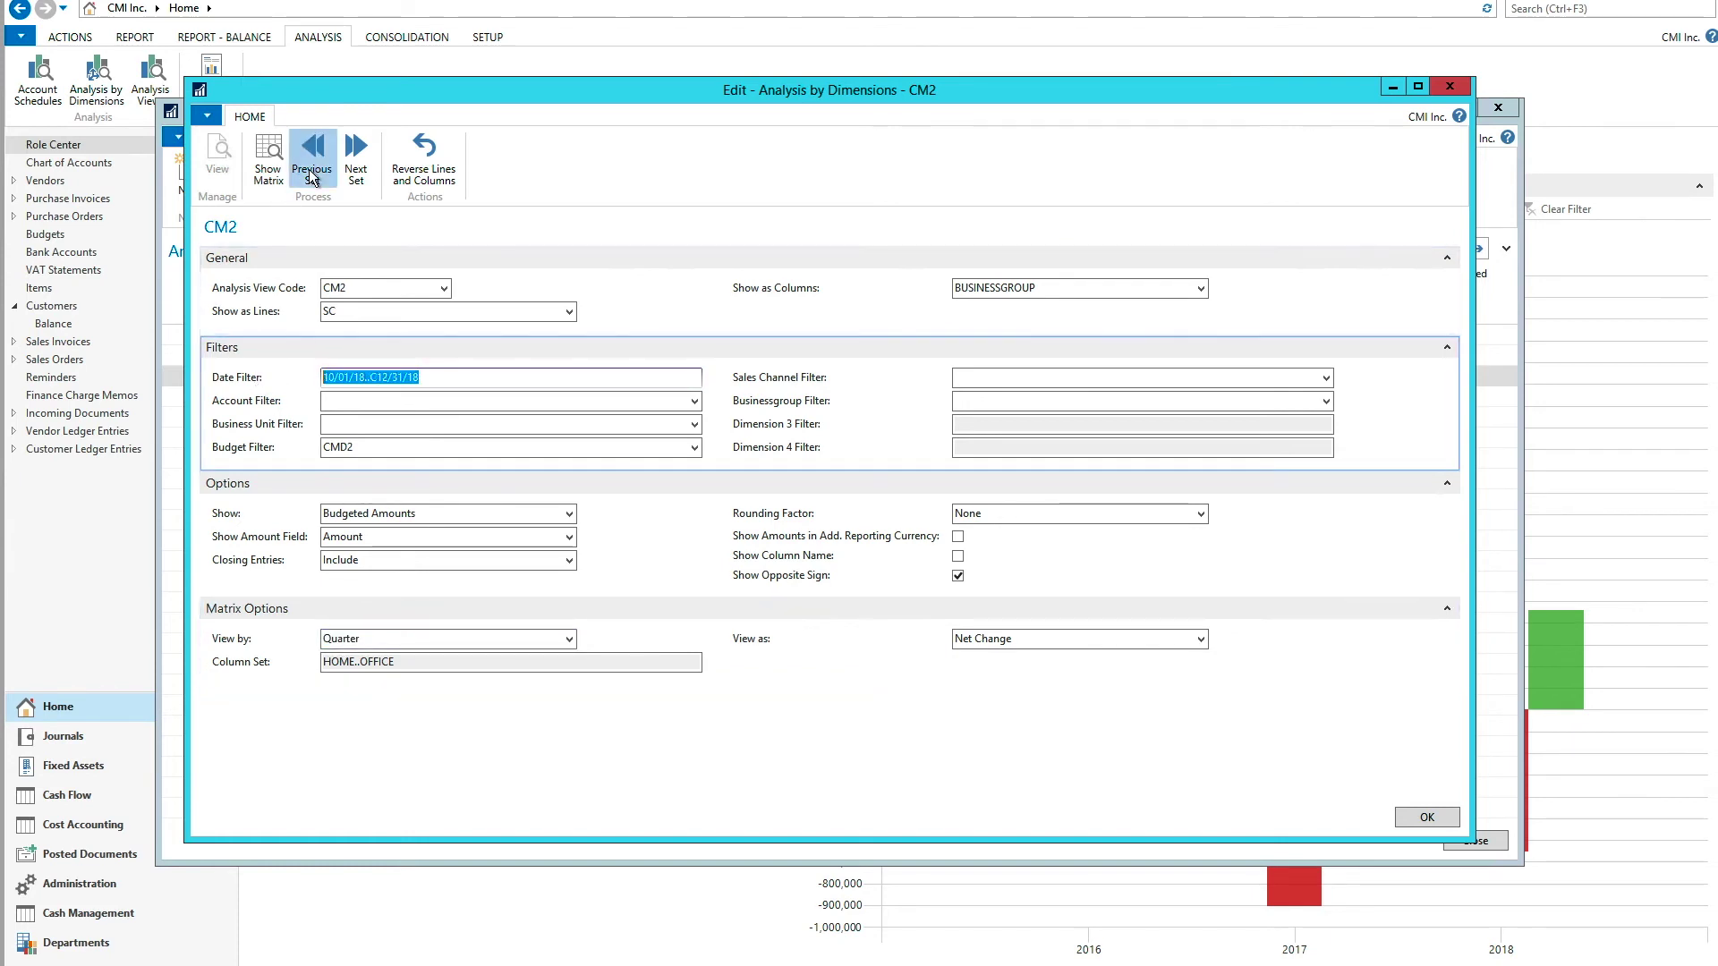
click(330, 376)
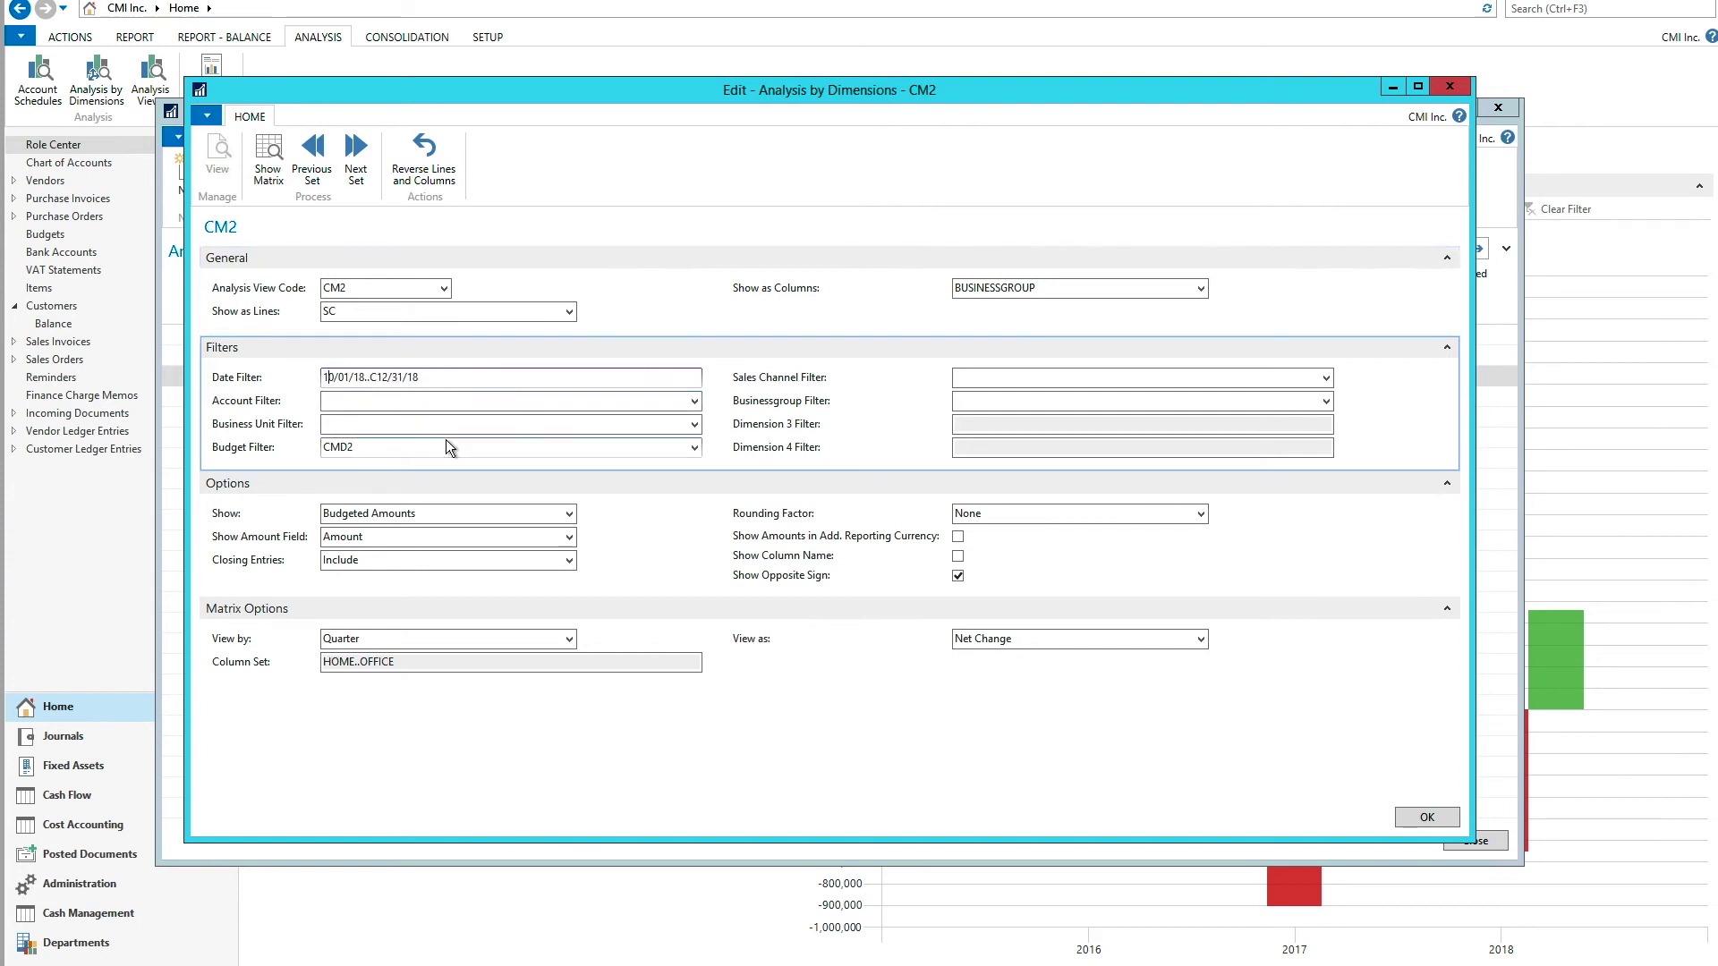
key(BackSpace)
key(BackSpace)
text(01)
key(Tab)
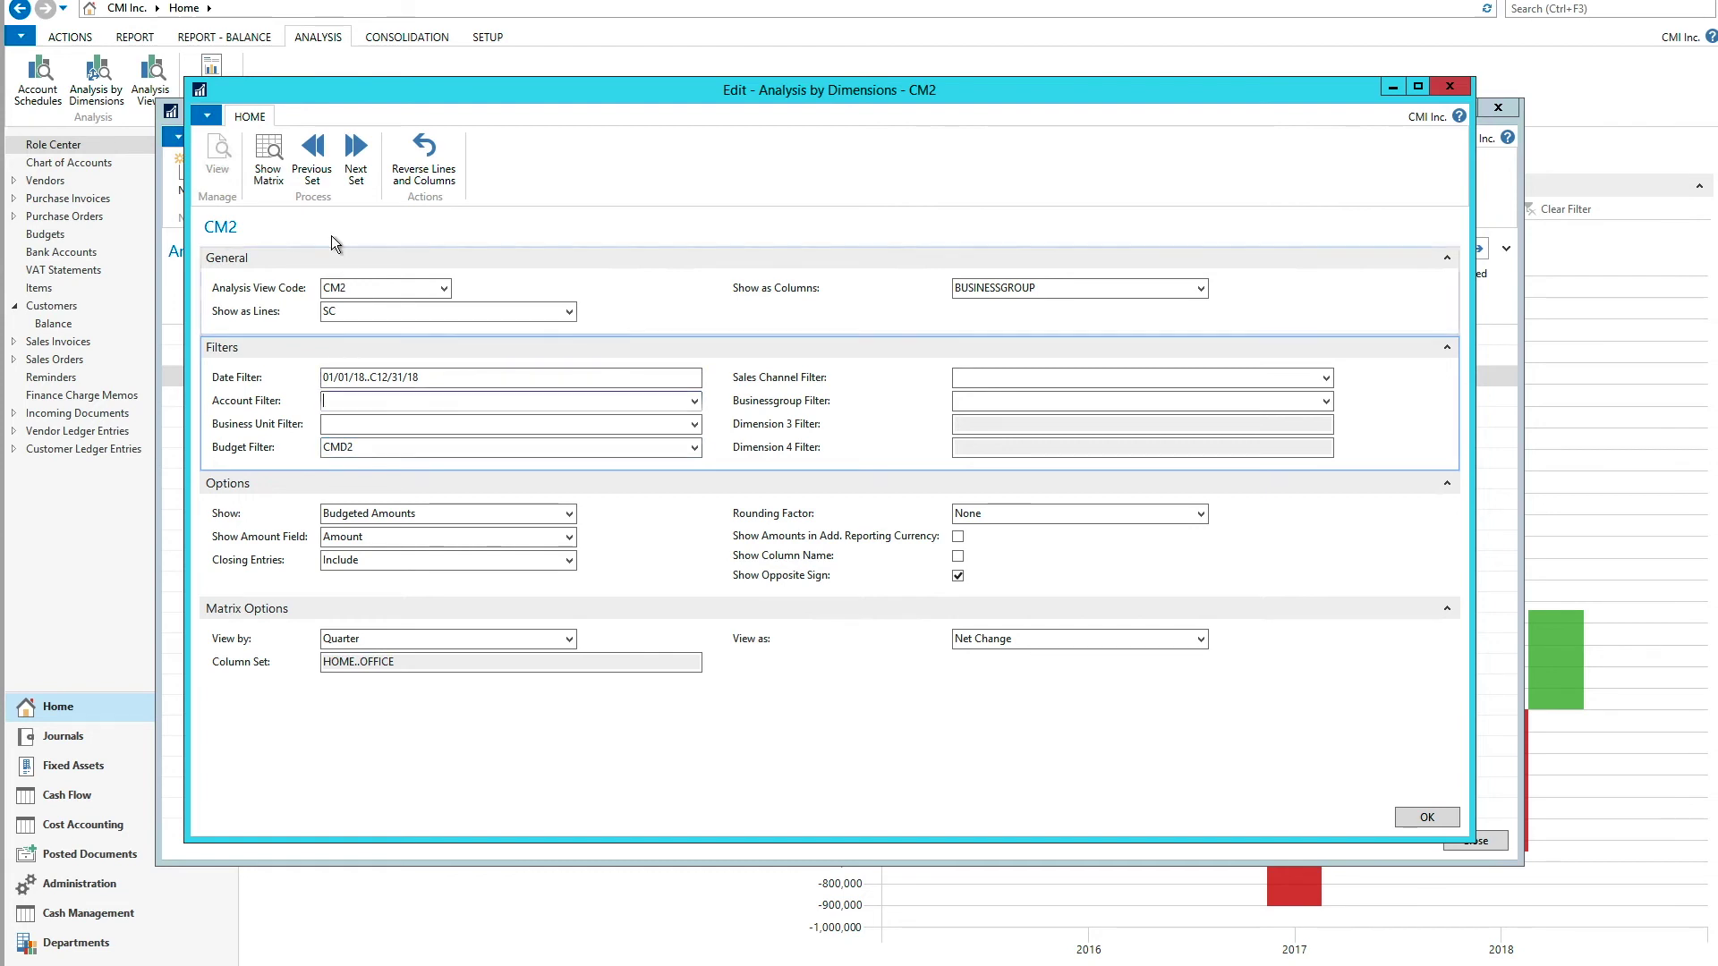
click(269, 161)
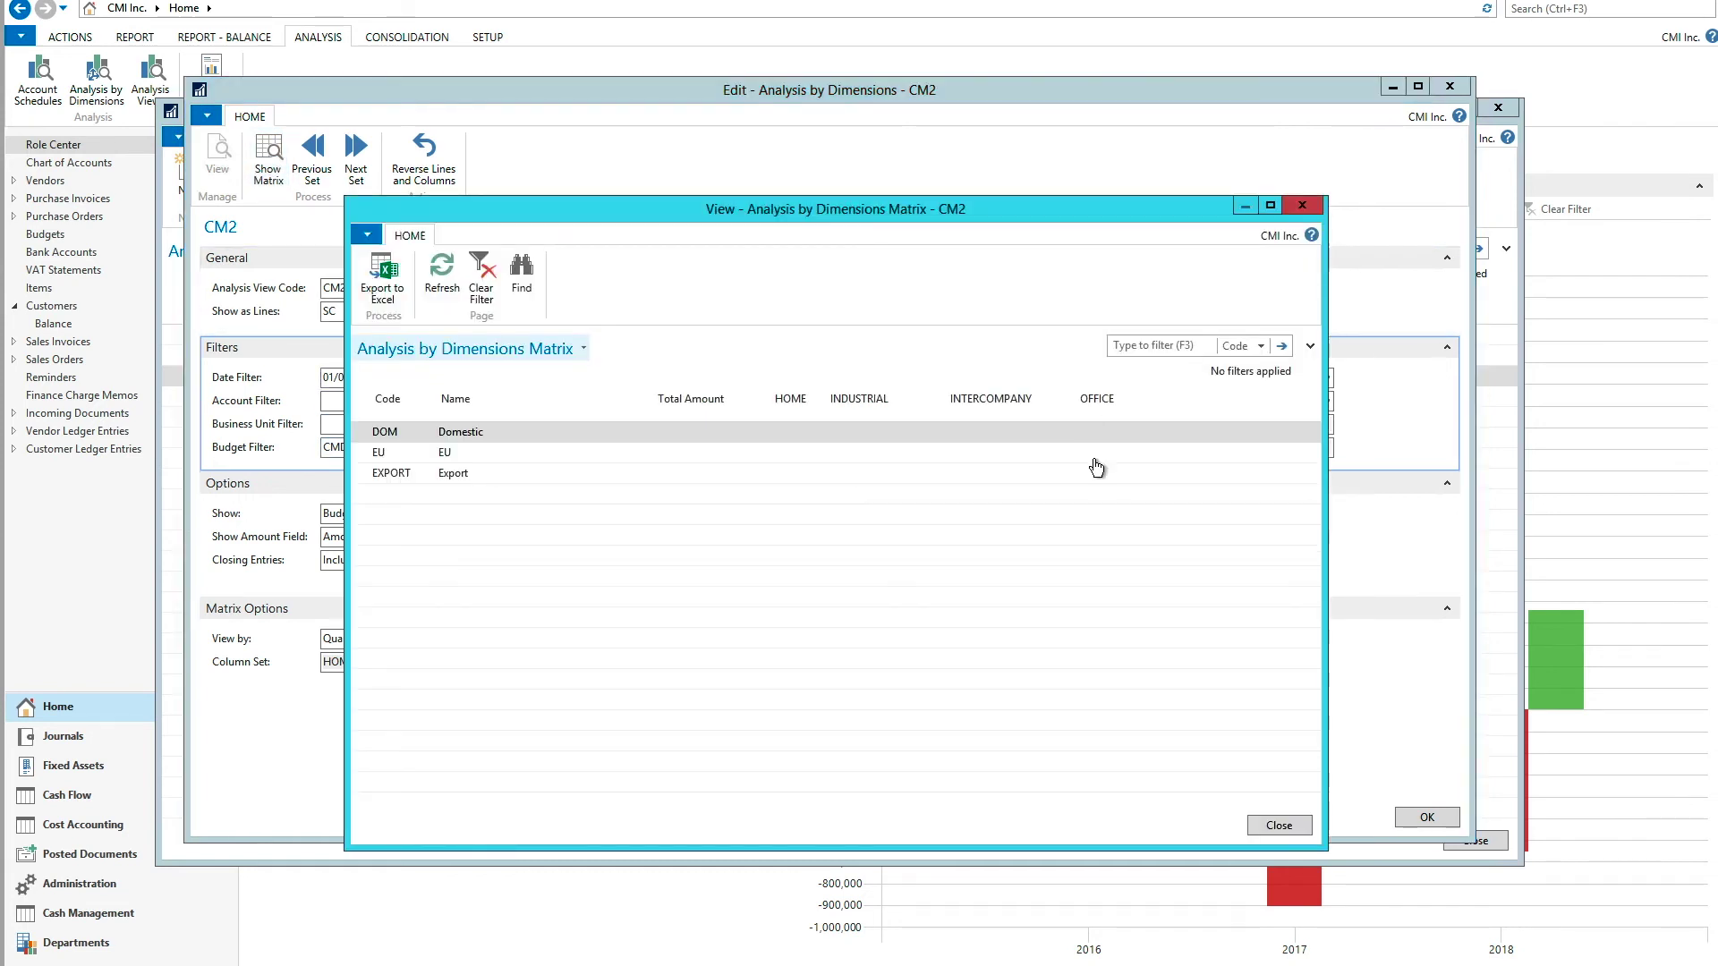
Step: Update the CM2 analysis view to last budget entry 1043 and reopen its analysis by dimensions
key(Escape)
key(Escape)
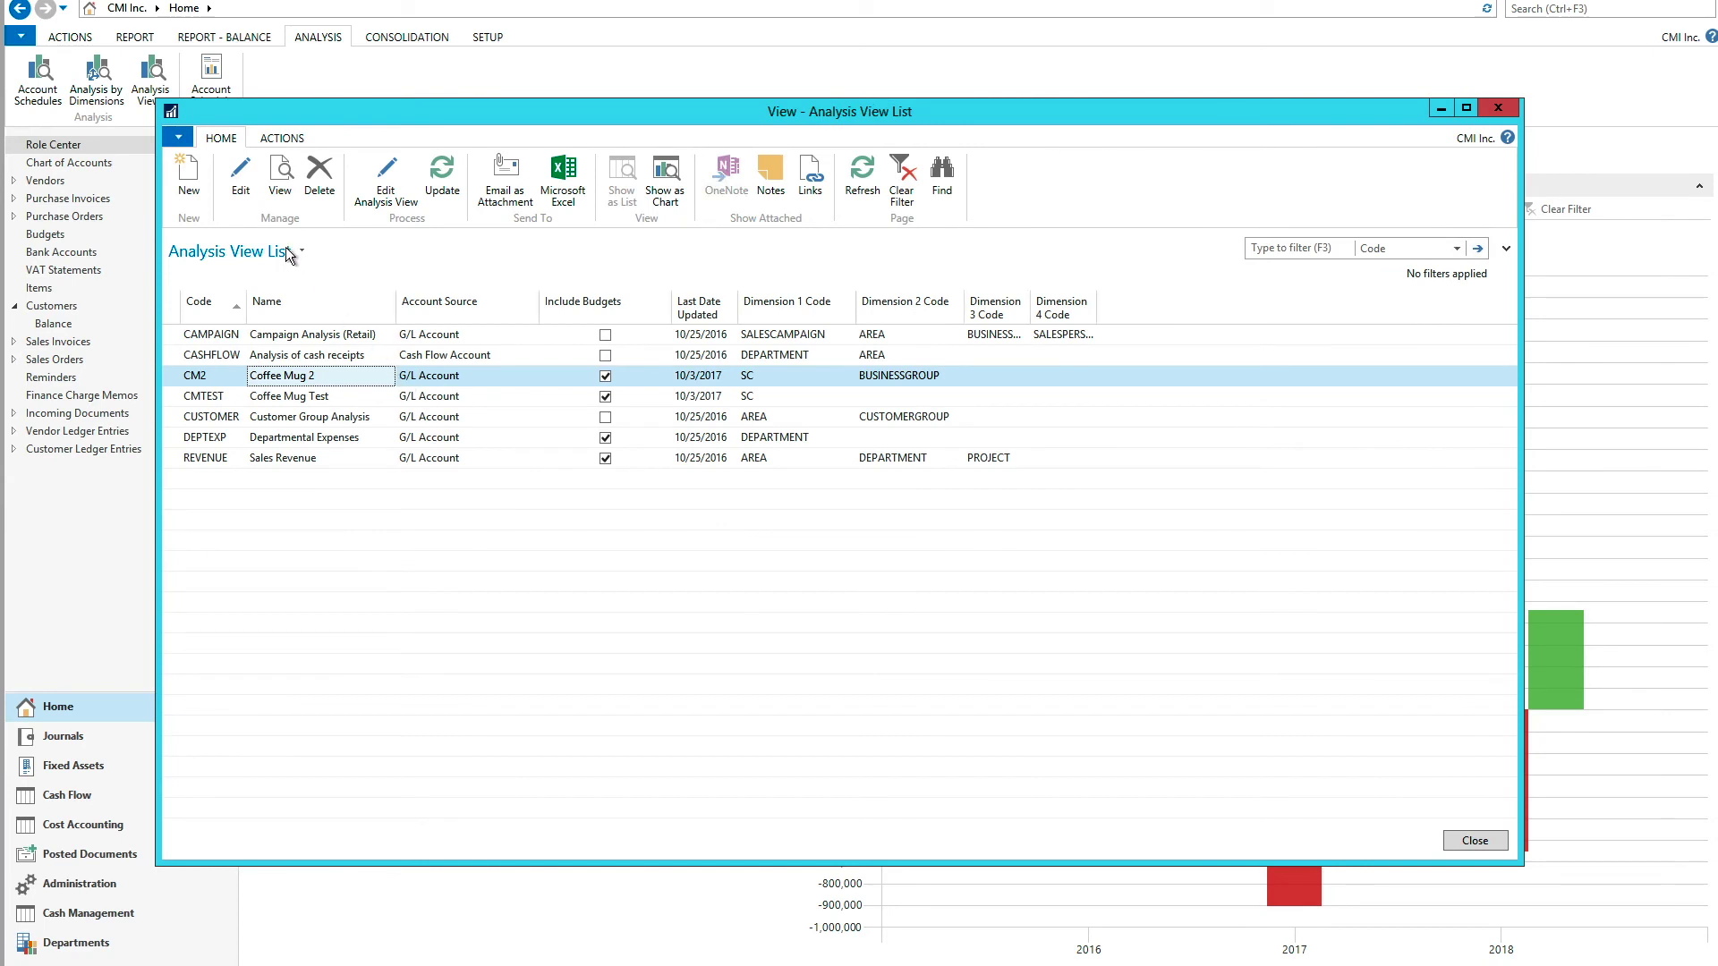
click(241, 179)
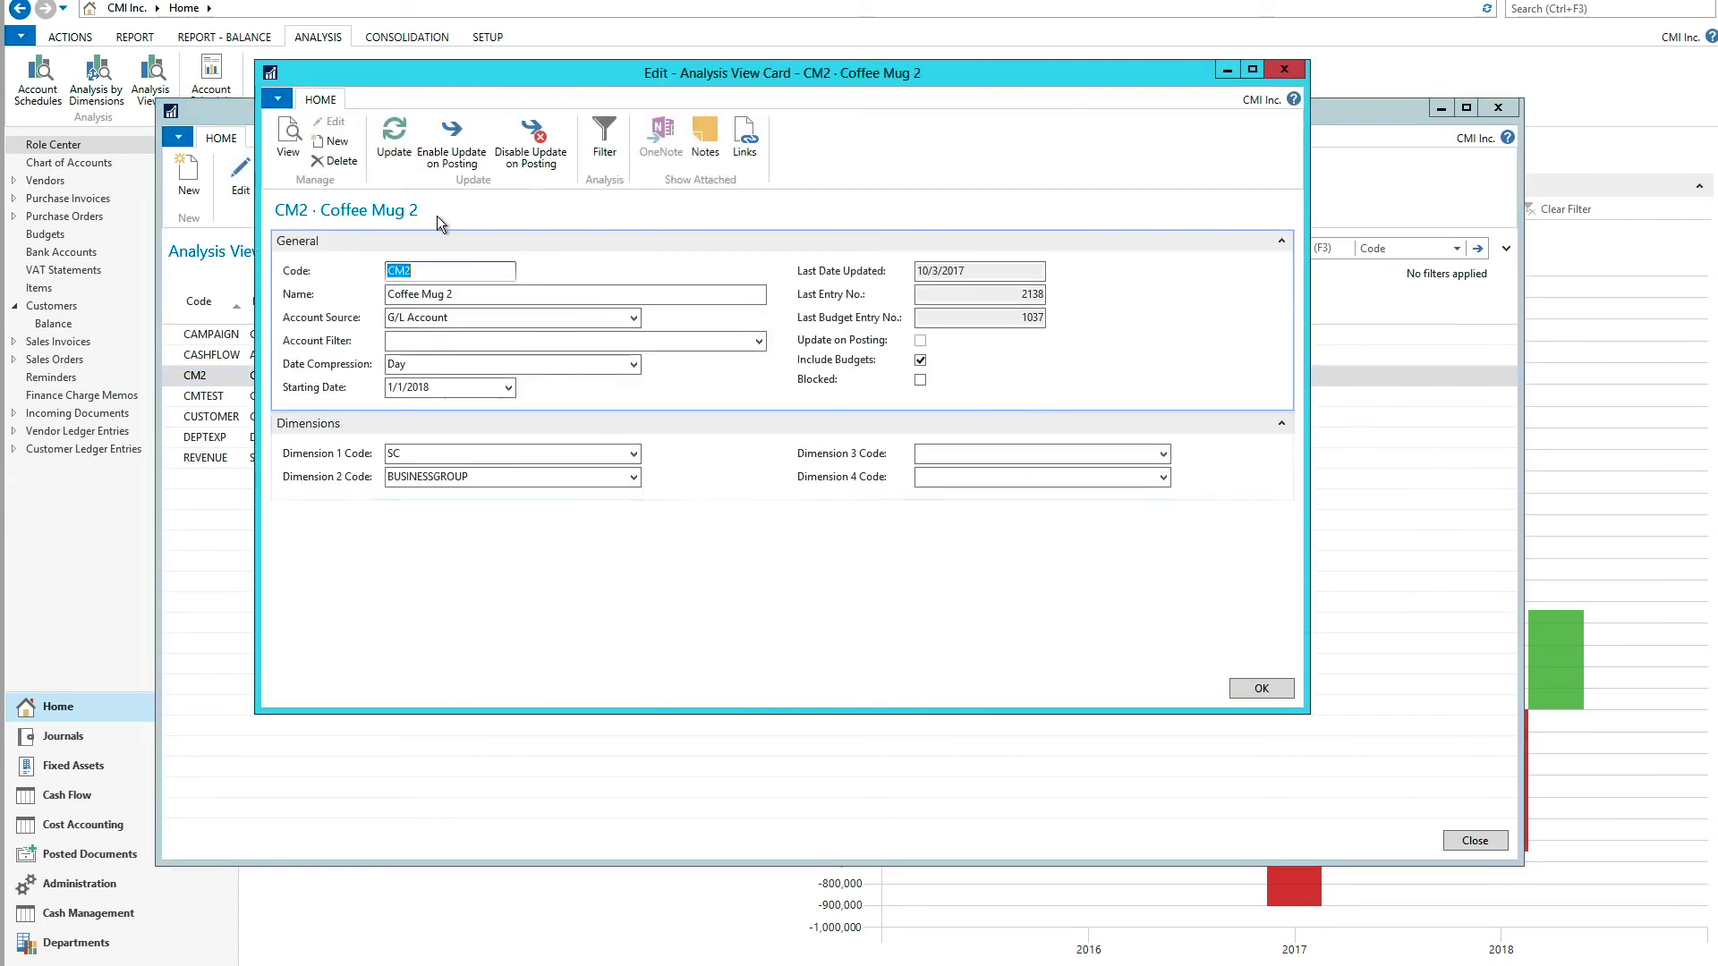
click(395, 143)
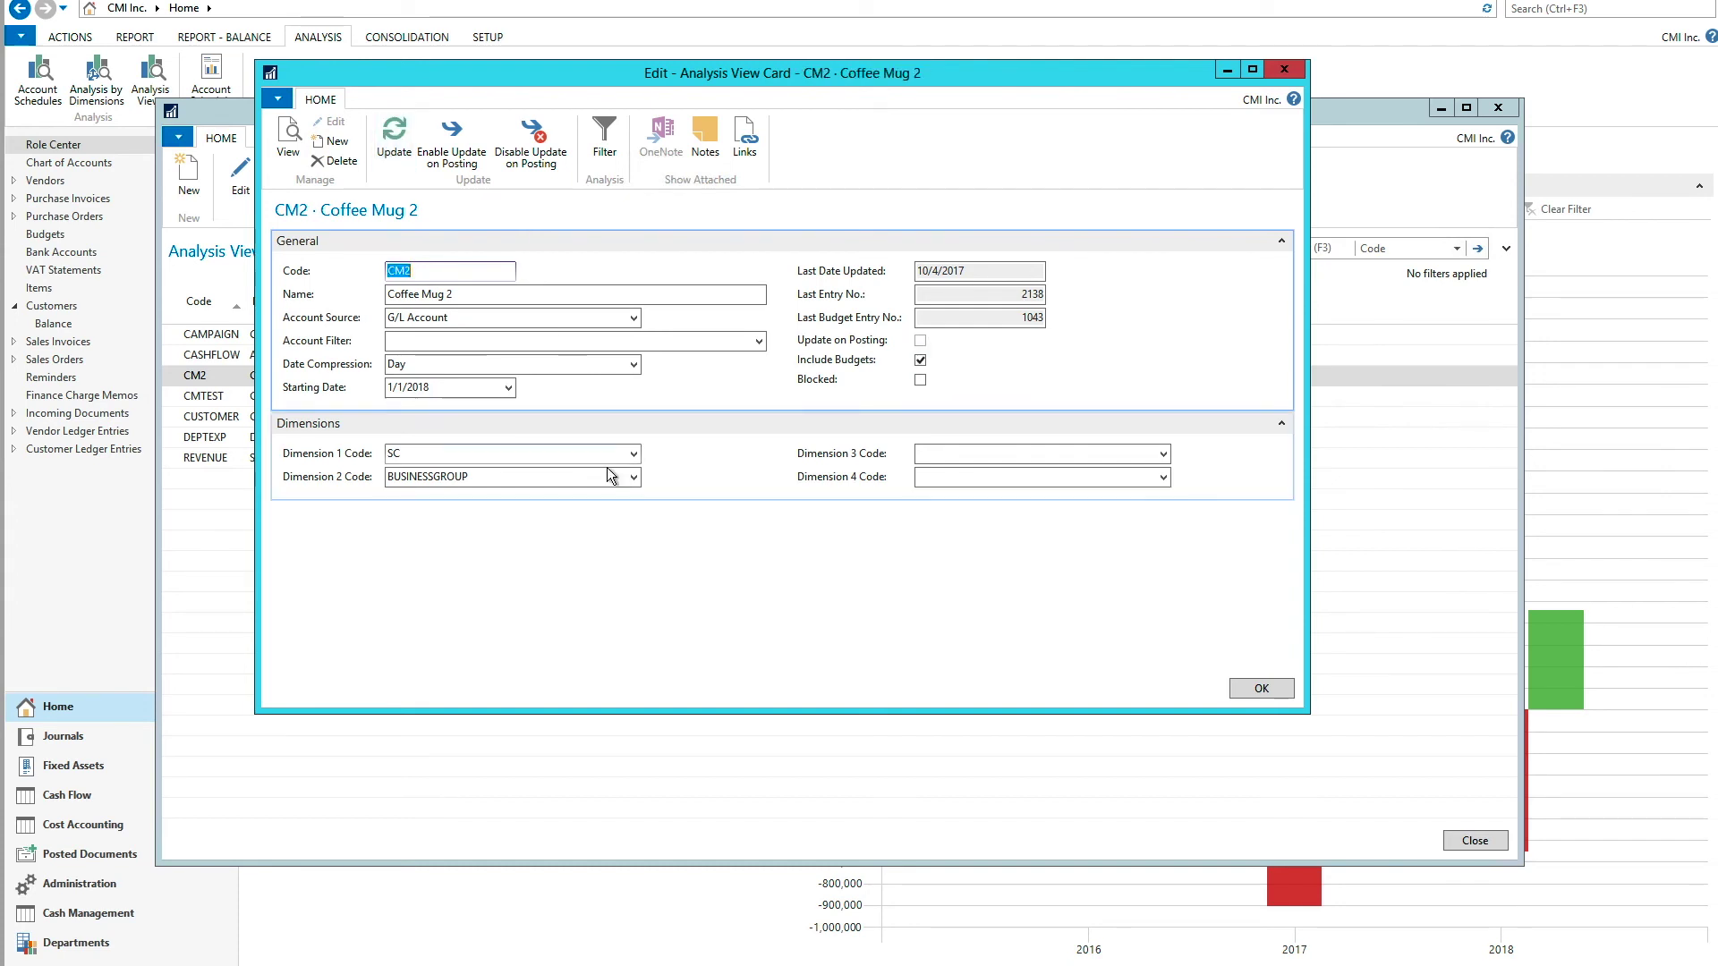
key(Escape)
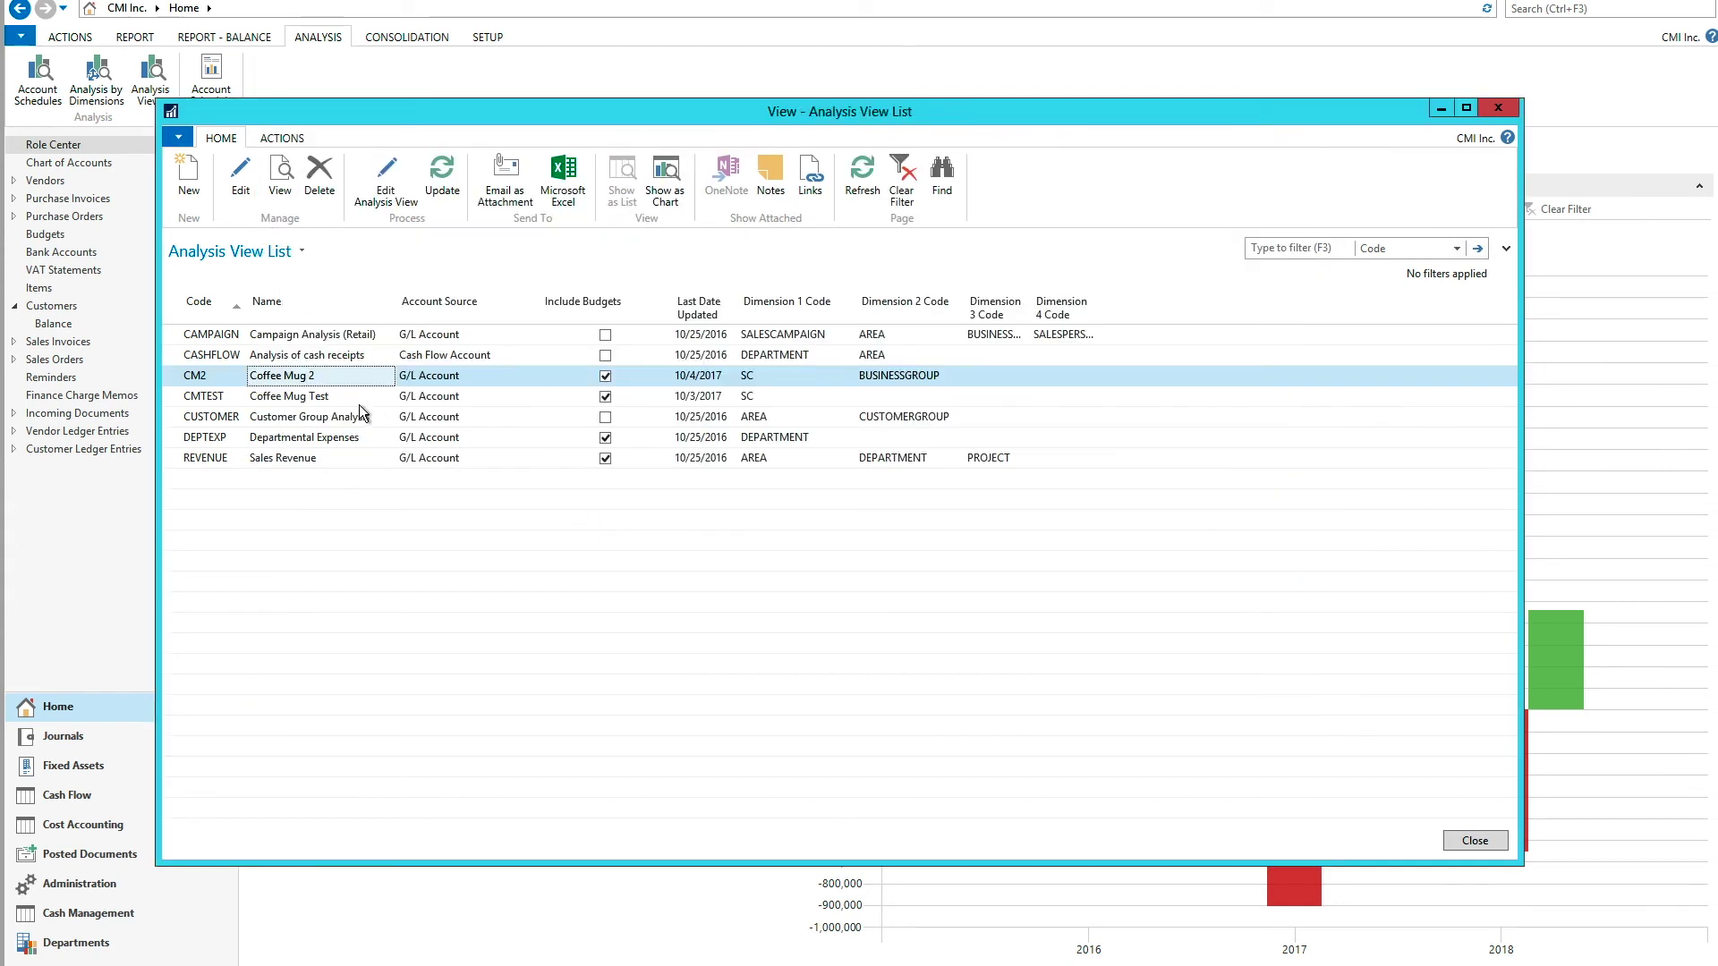
click(387, 186)
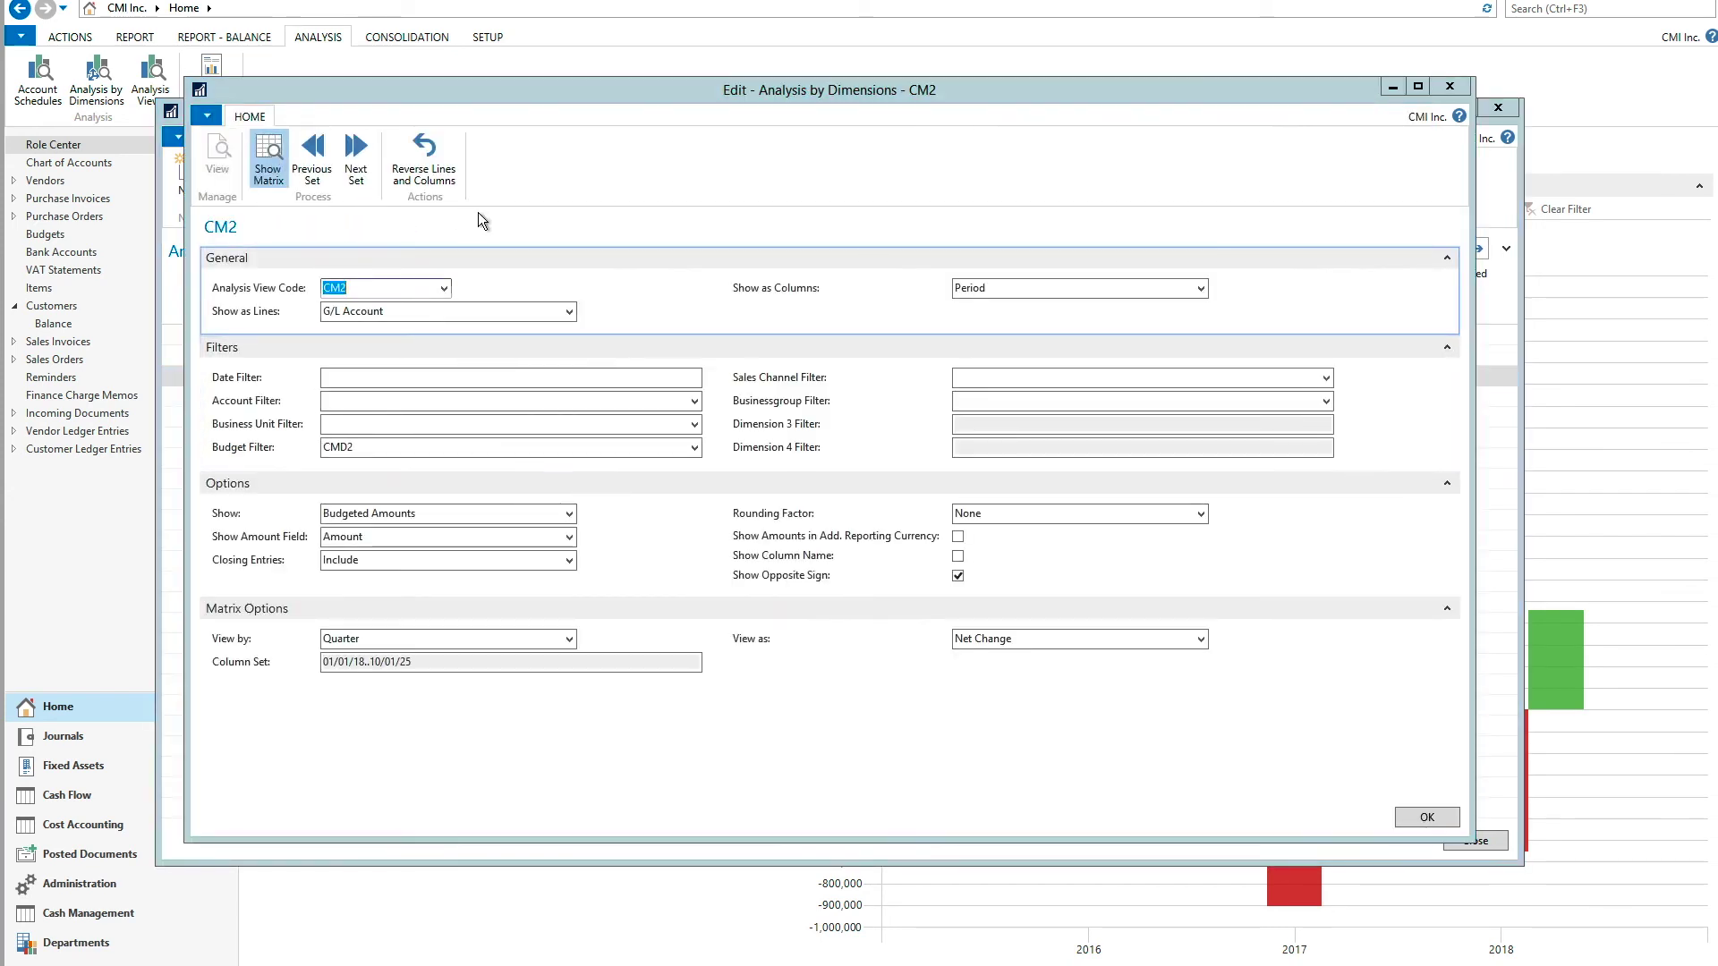
Step: Put SC on the lines and BUSINESSGROUP on the columns, then display the first-quarter budget matrix
key(Escape)
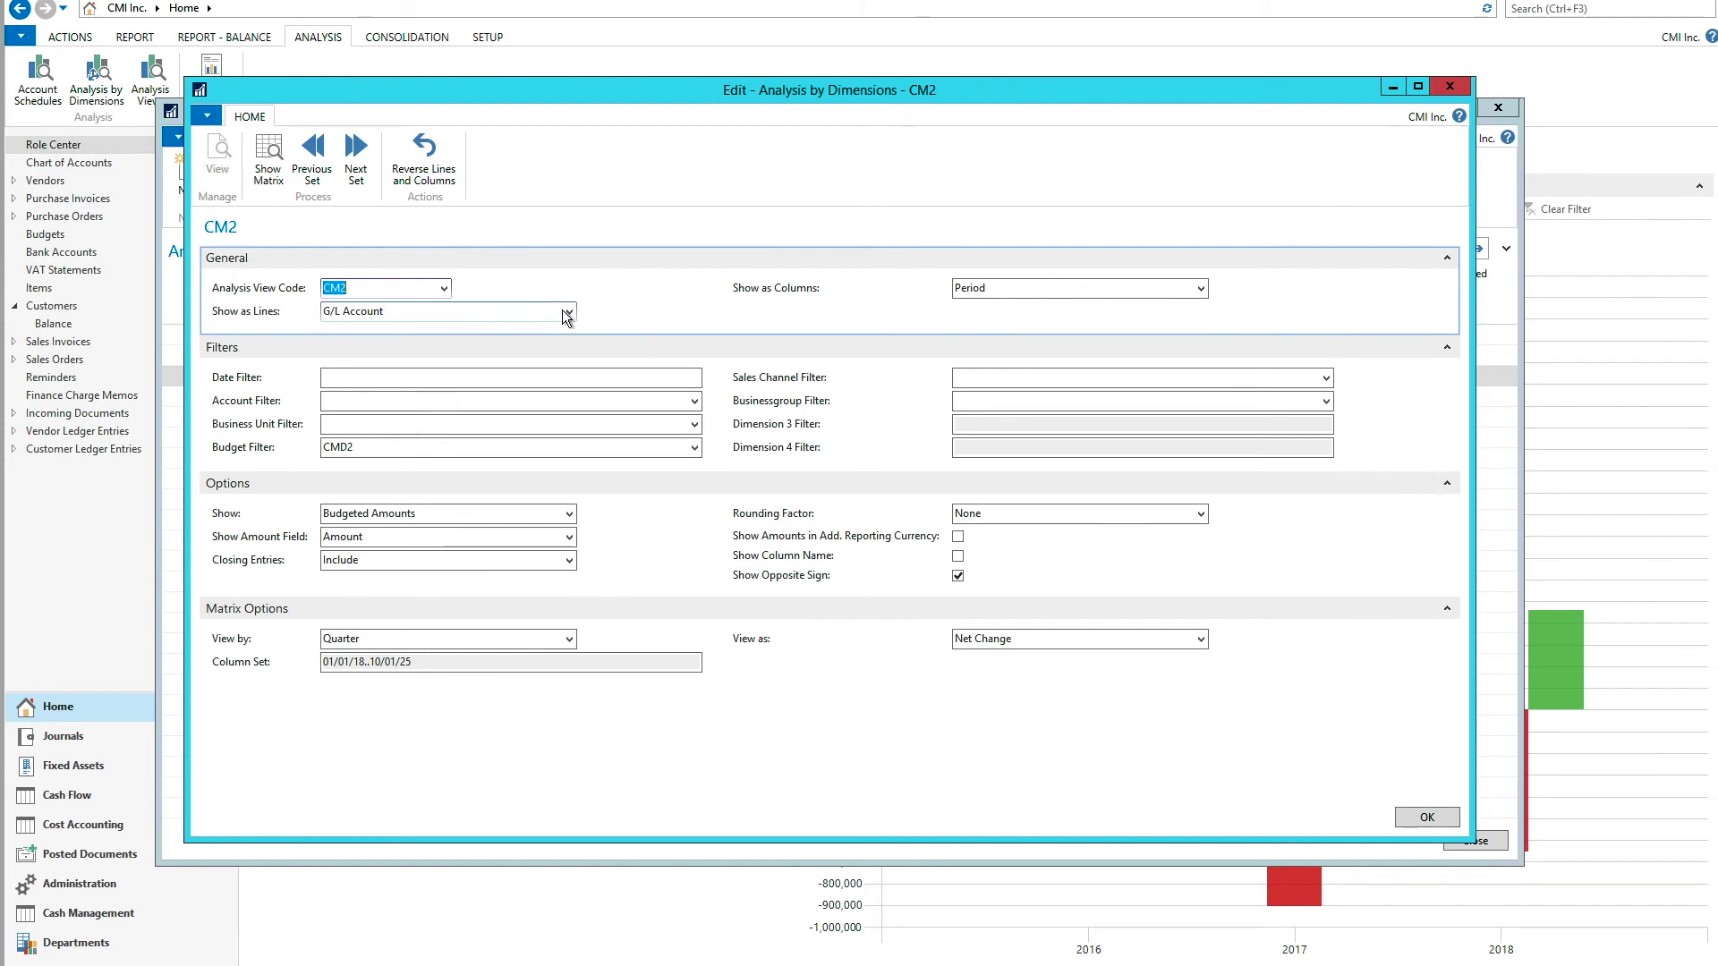
click(566, 313)
double_click(251, 389)
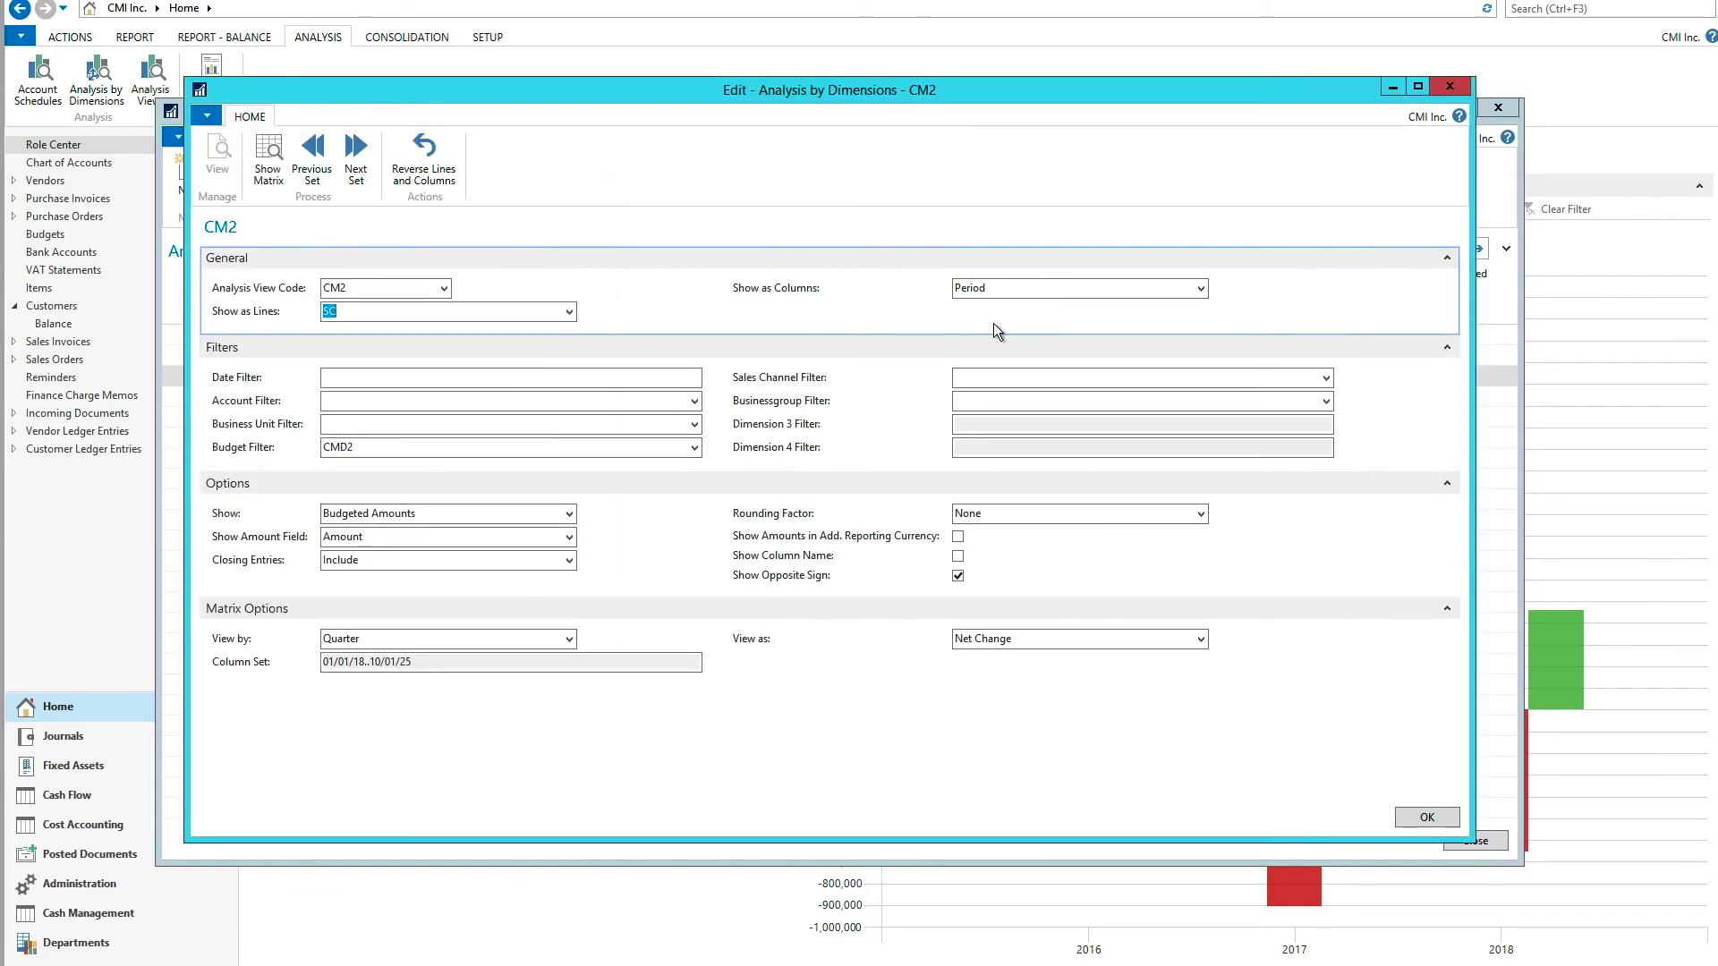
click(1200, 289)
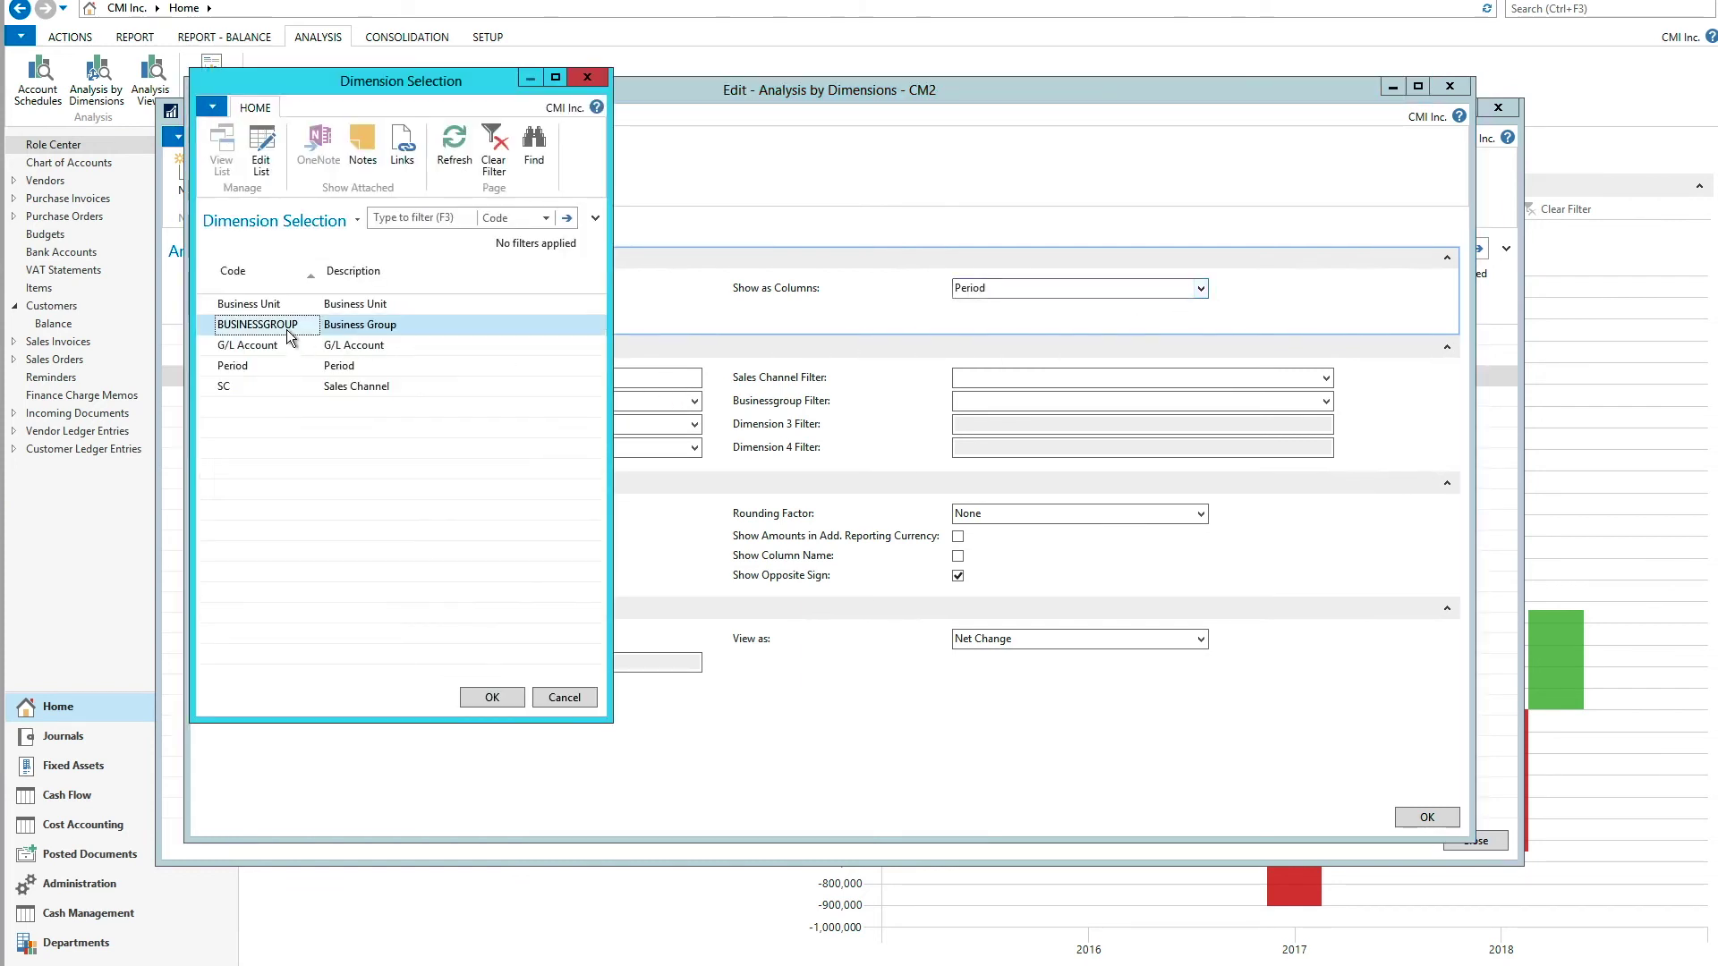
double_click(269, 324)
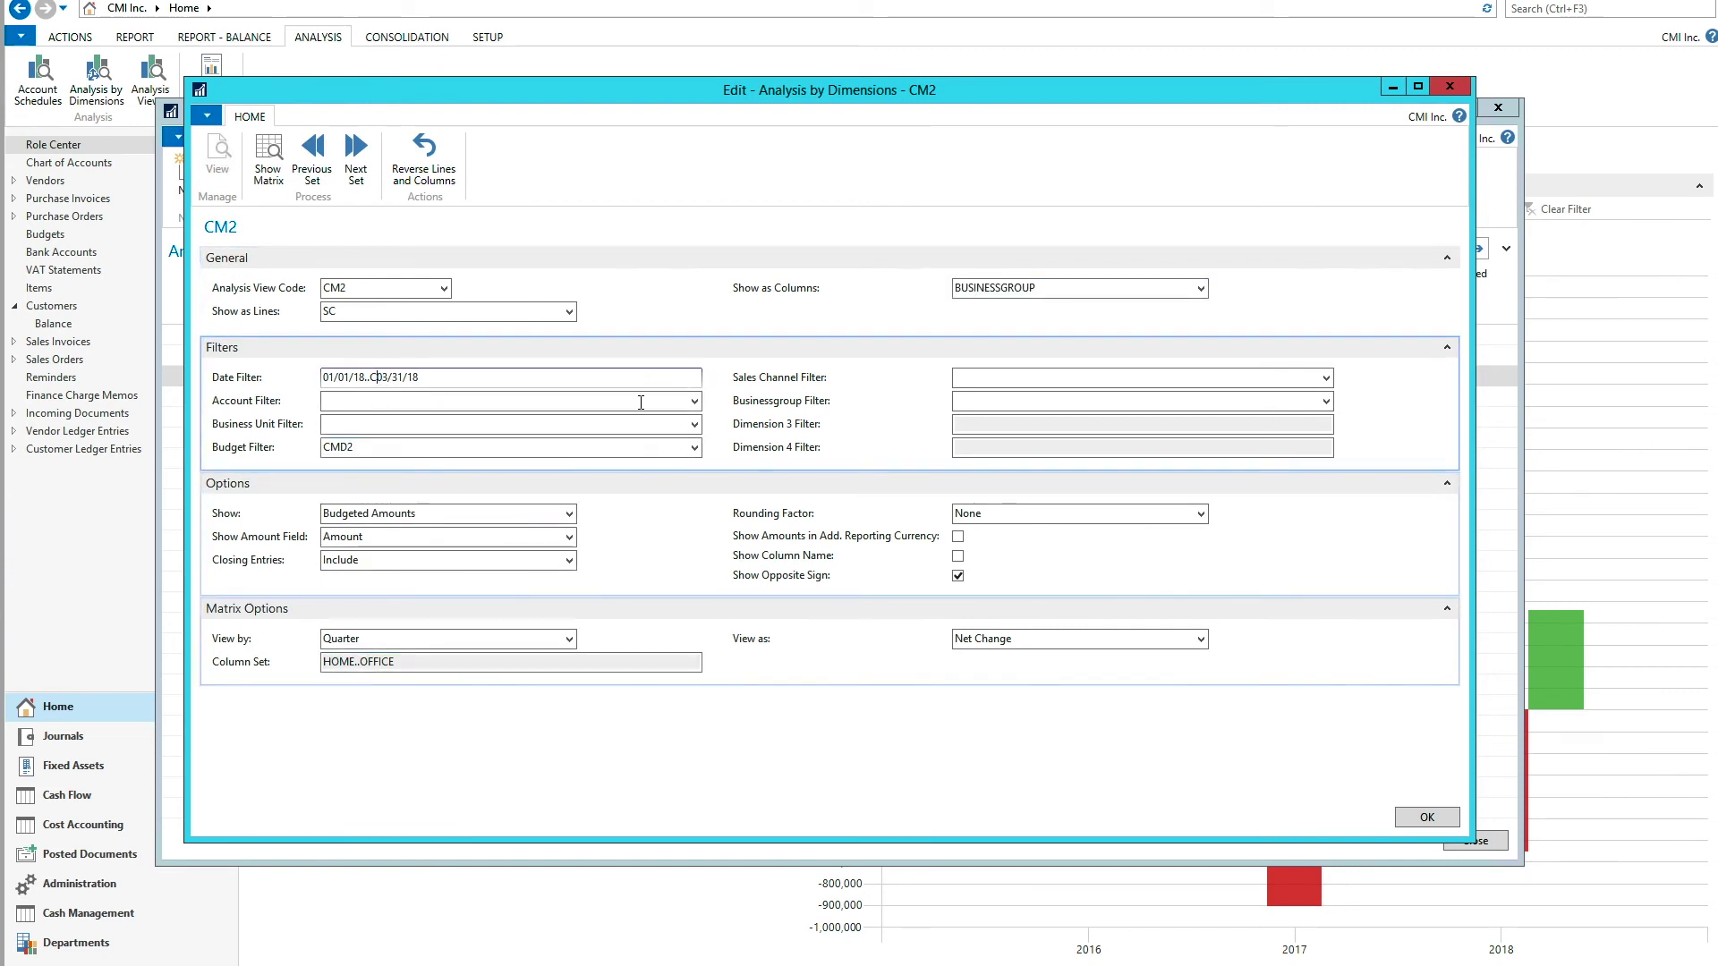
click(268, 168)
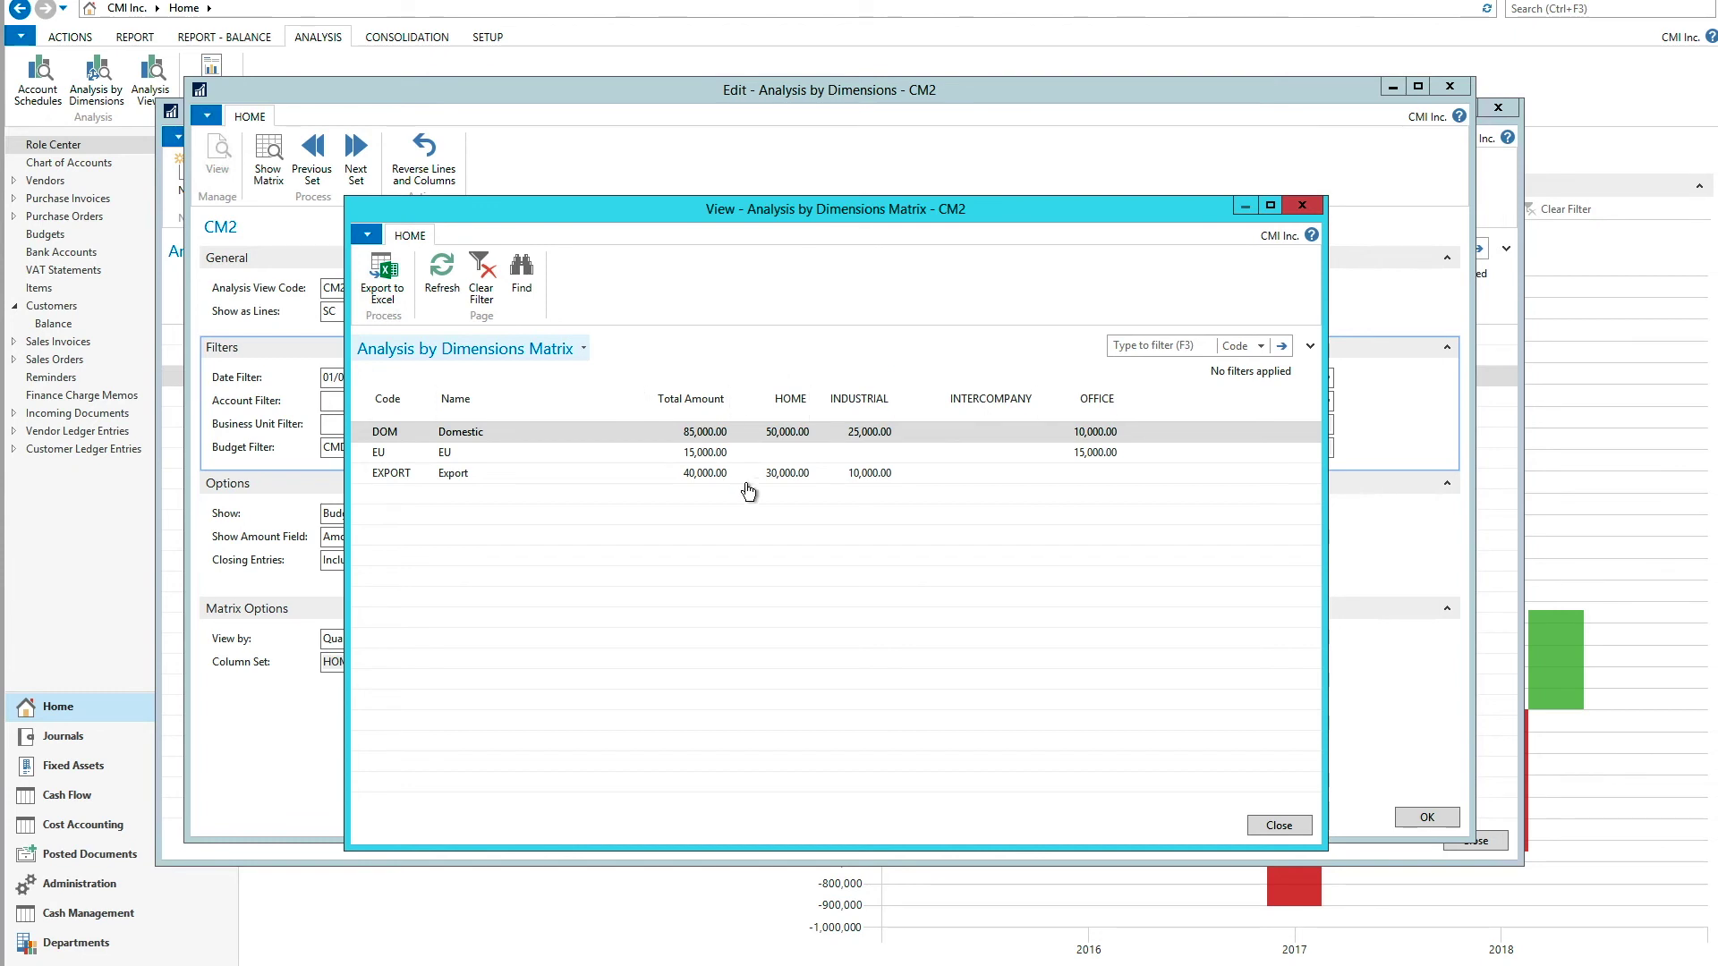
Step: Switch the CM2 analysis from Budgeted to Actual Amounts and check the empty DOM/EU/EXPORT matrix
click(1304, 208)
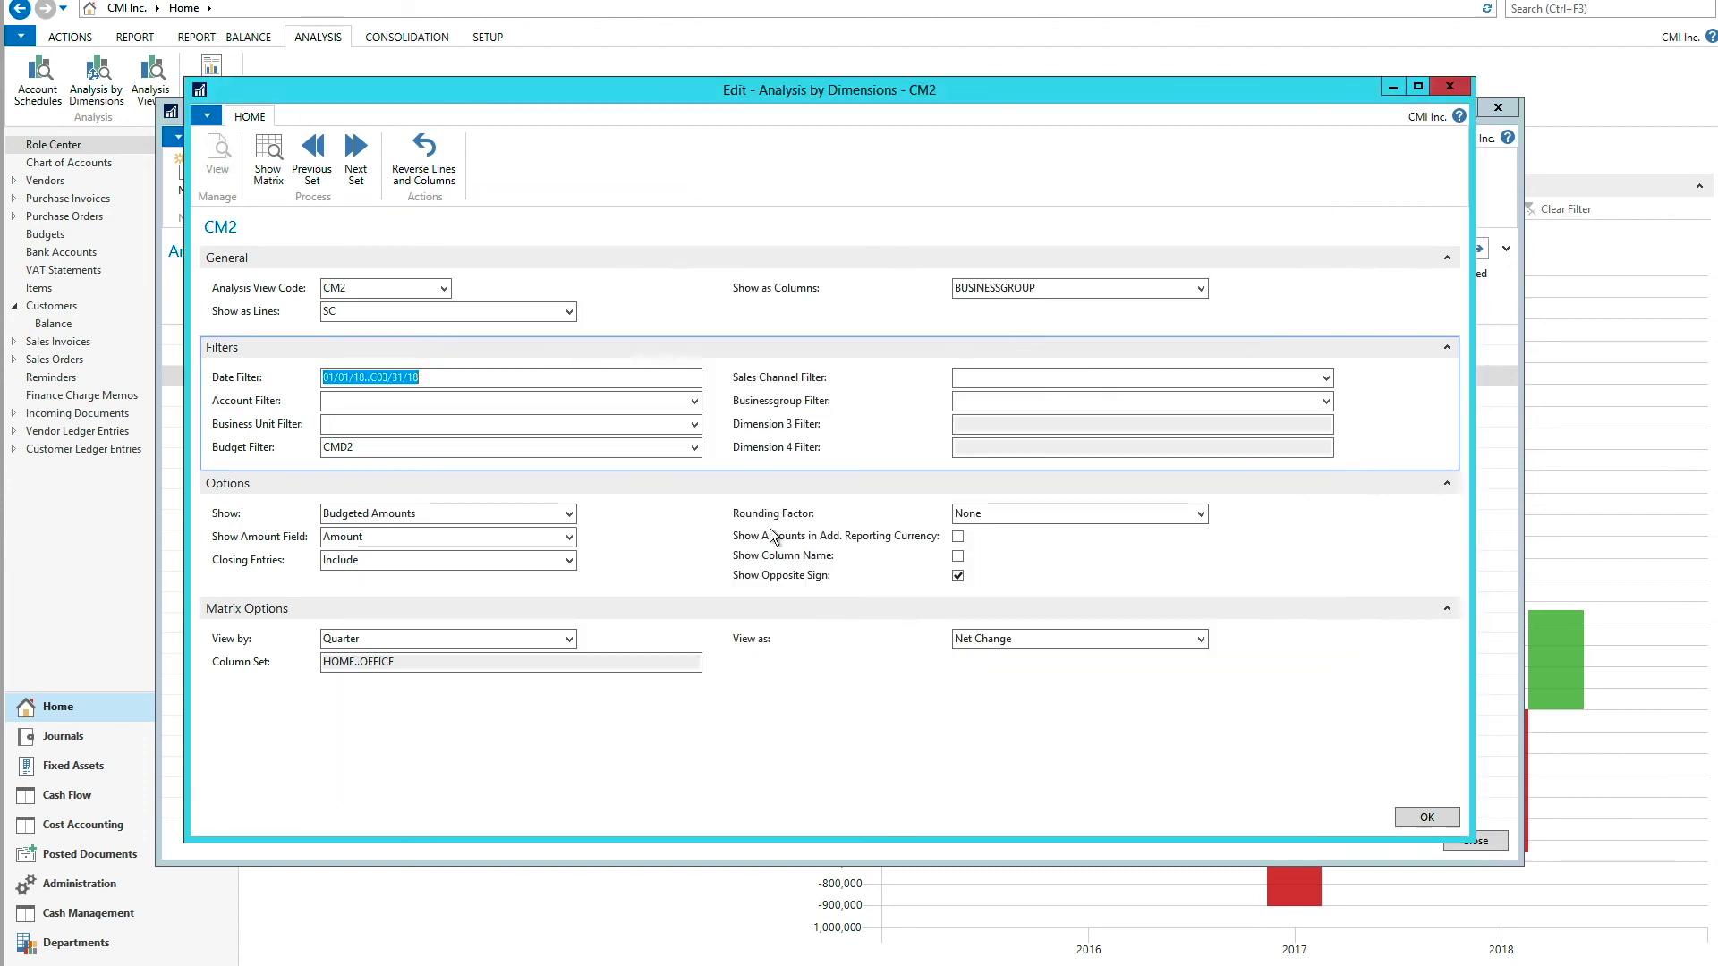
click(568, 514)
click(367, 537)
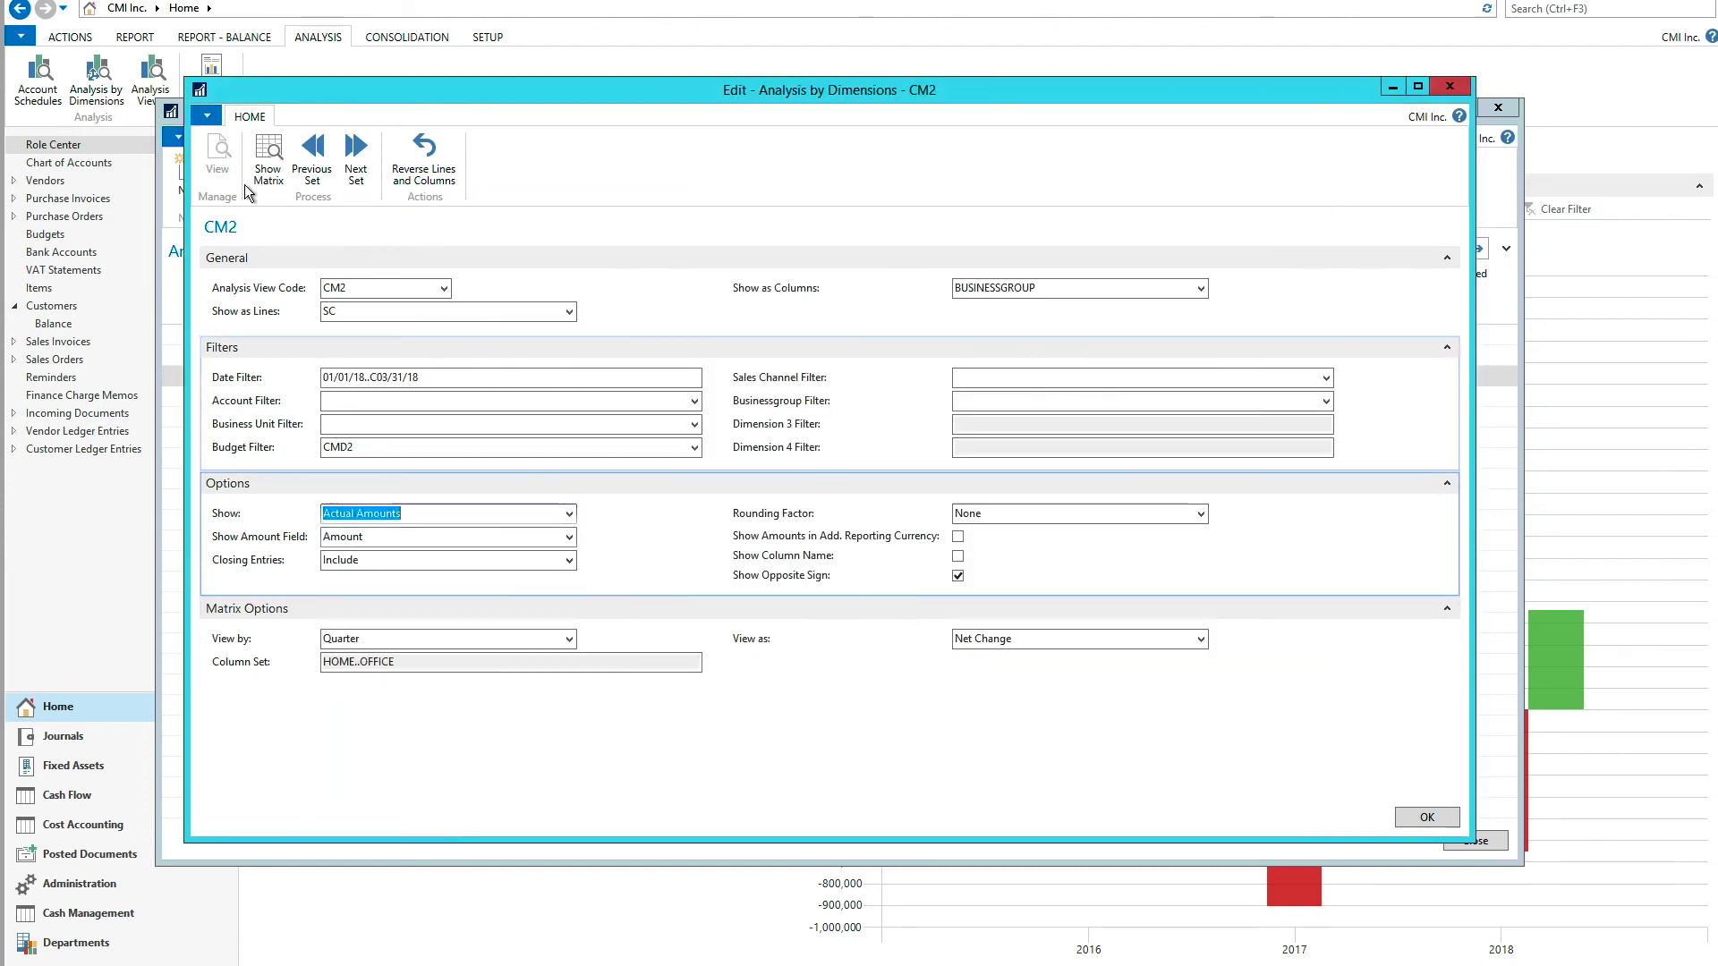
click(268, 159)
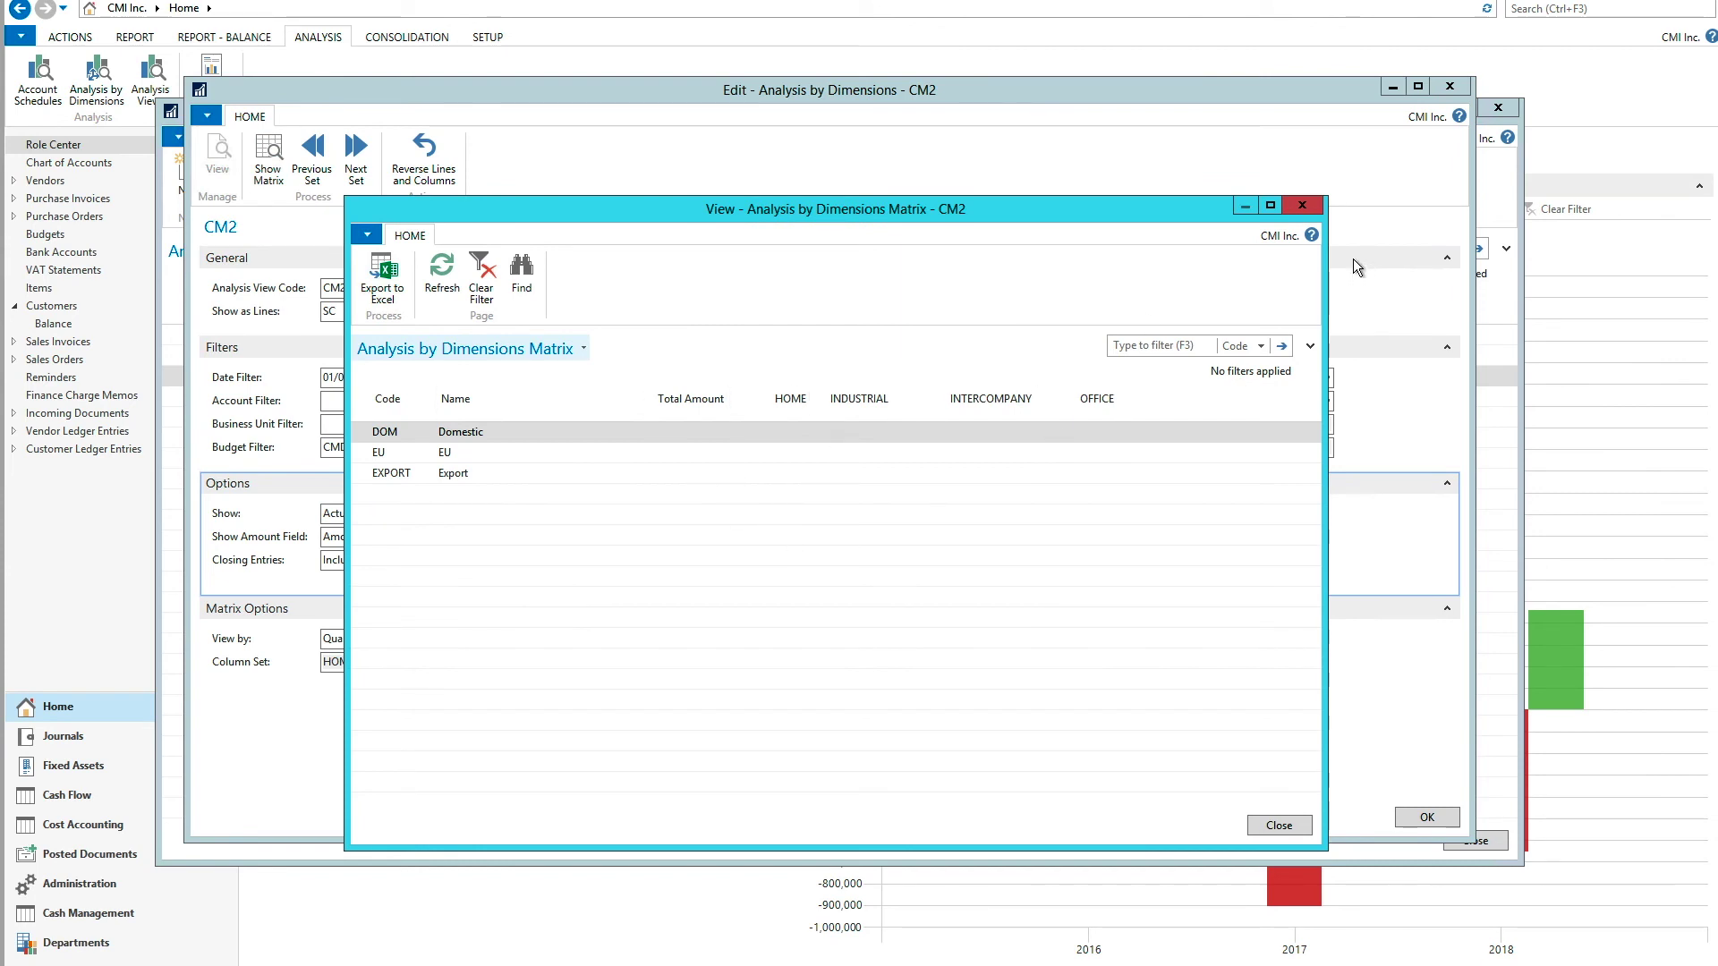
click(1303, 206)
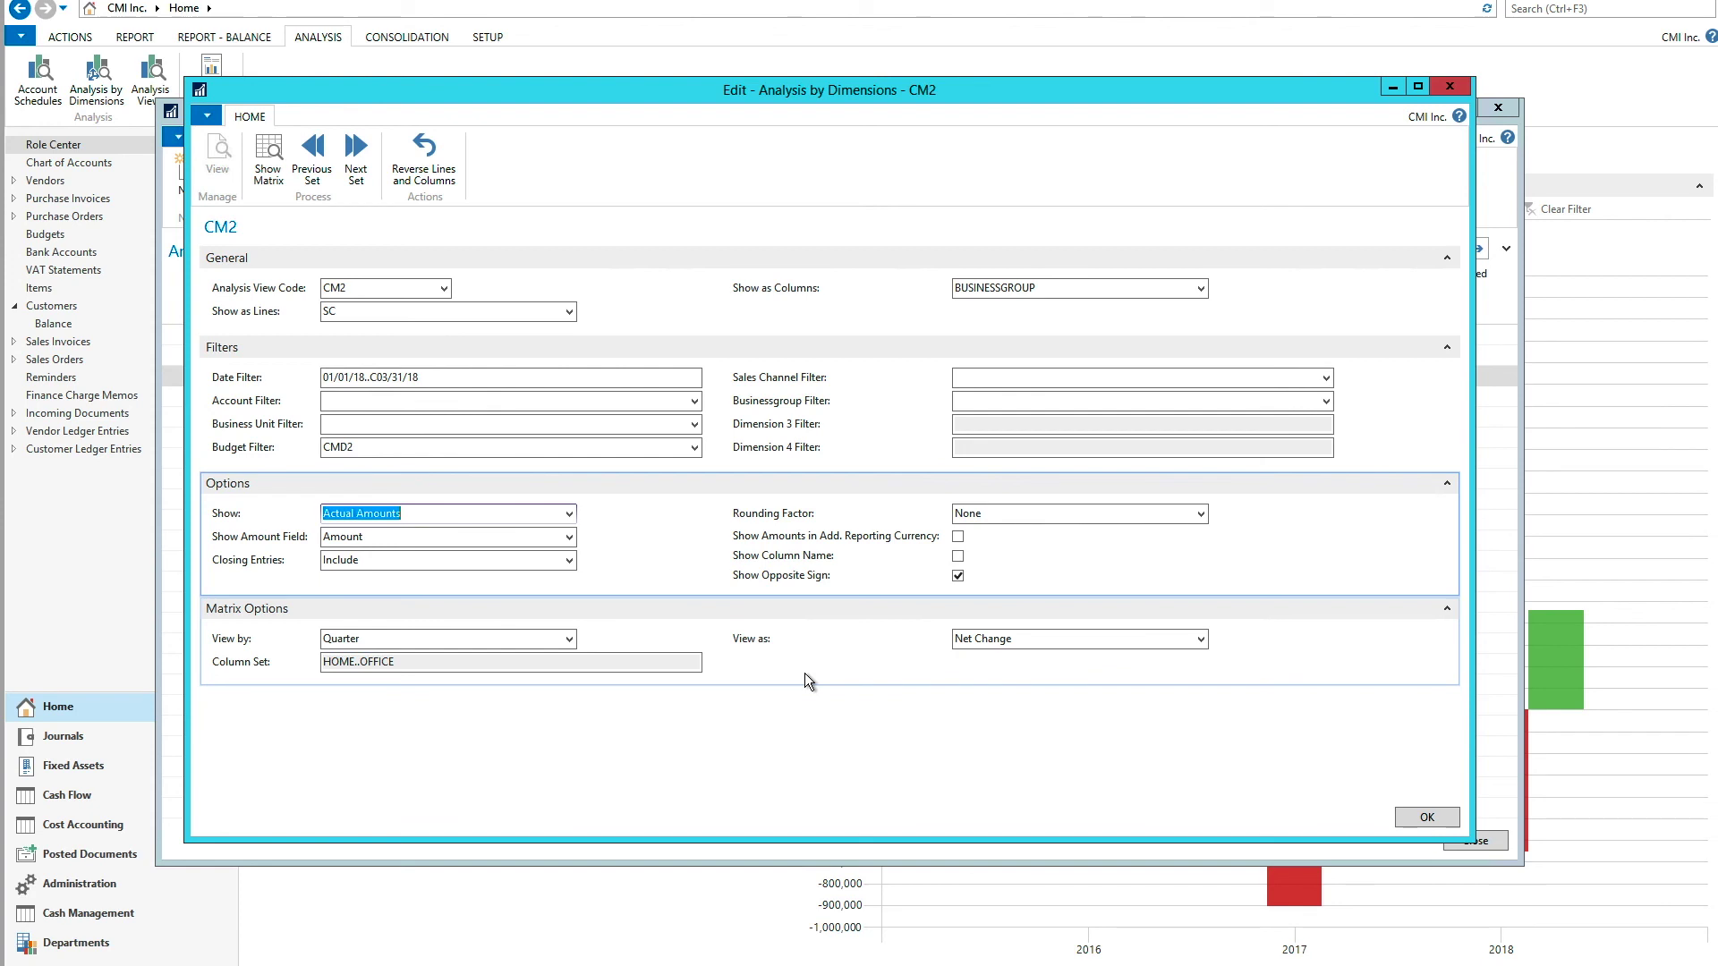
Step: View the CM2 actual amounts by Year over 01/01/18..C12/31/18 and review the empty matrix
click(405, 377)
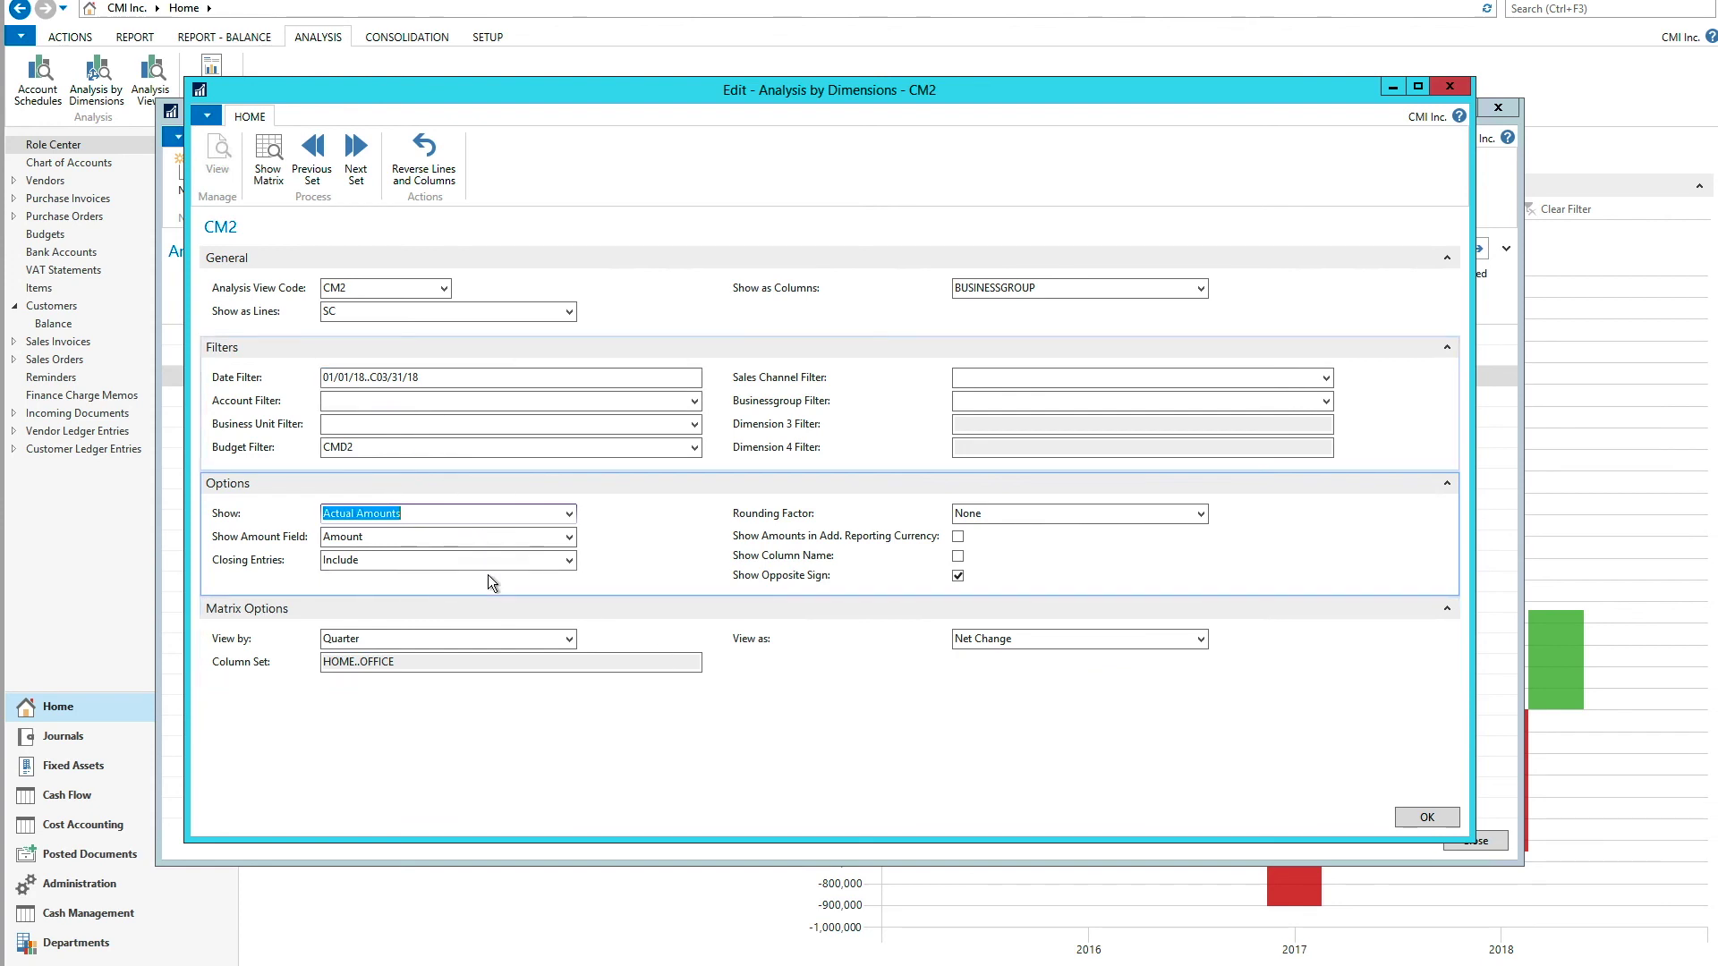
click(568, 639)
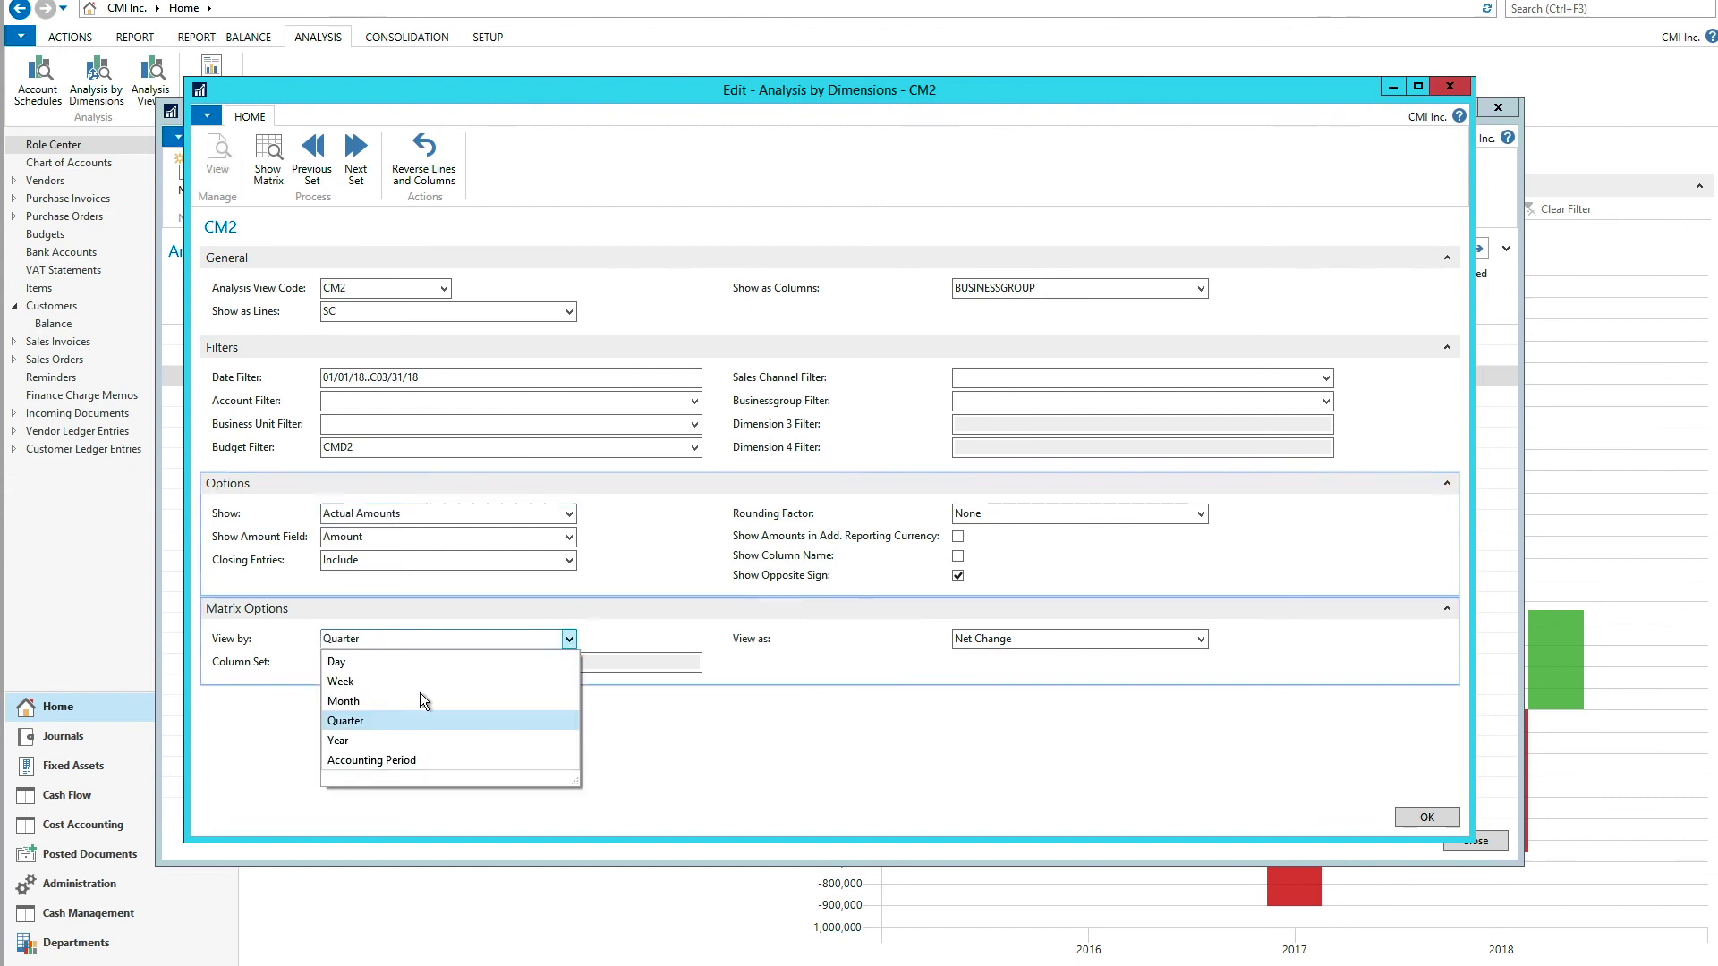
click(338, 740)
click(264, 174)
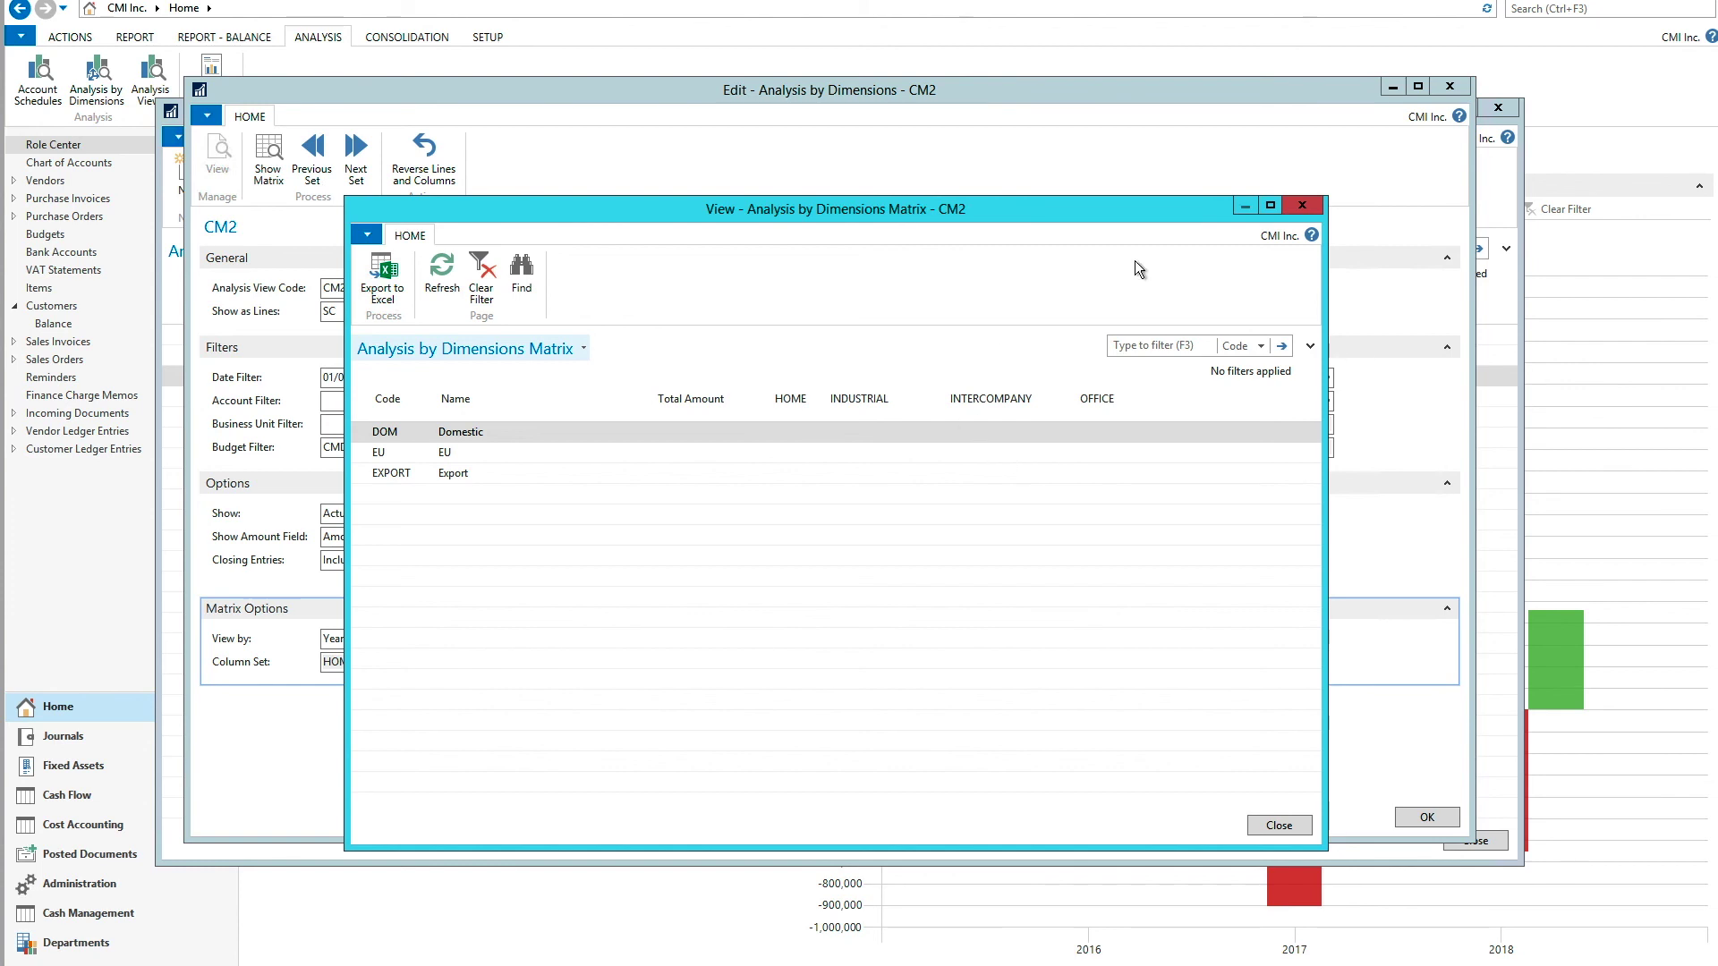
click(1302, 206)
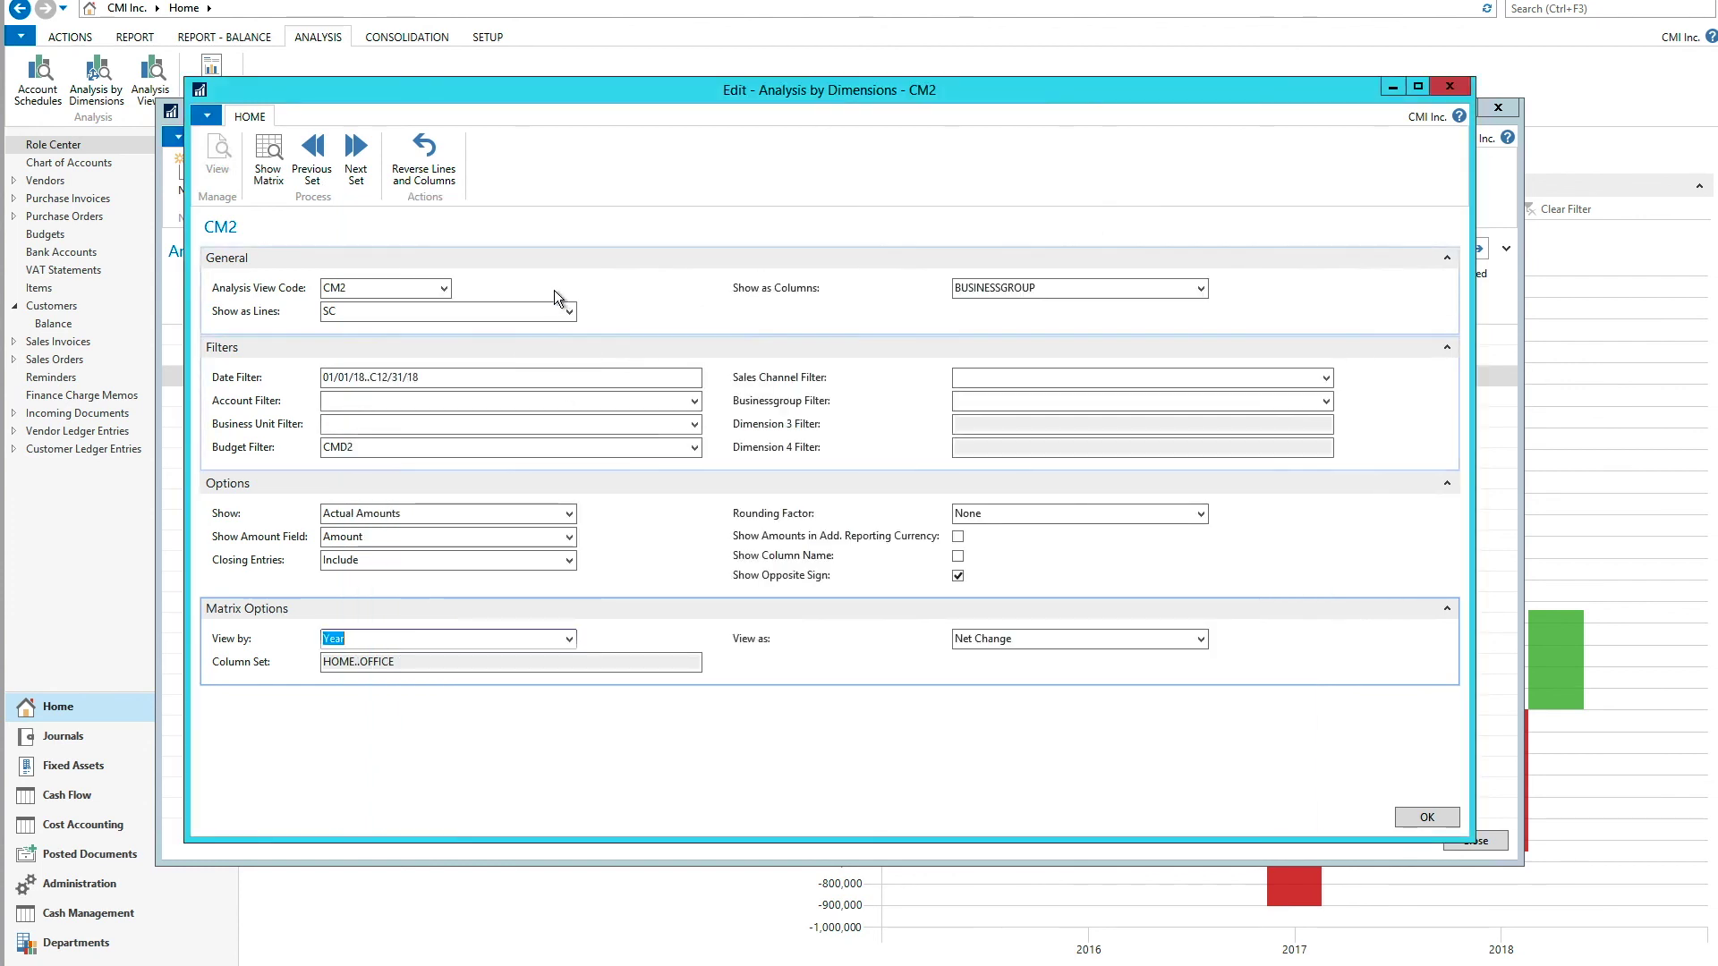